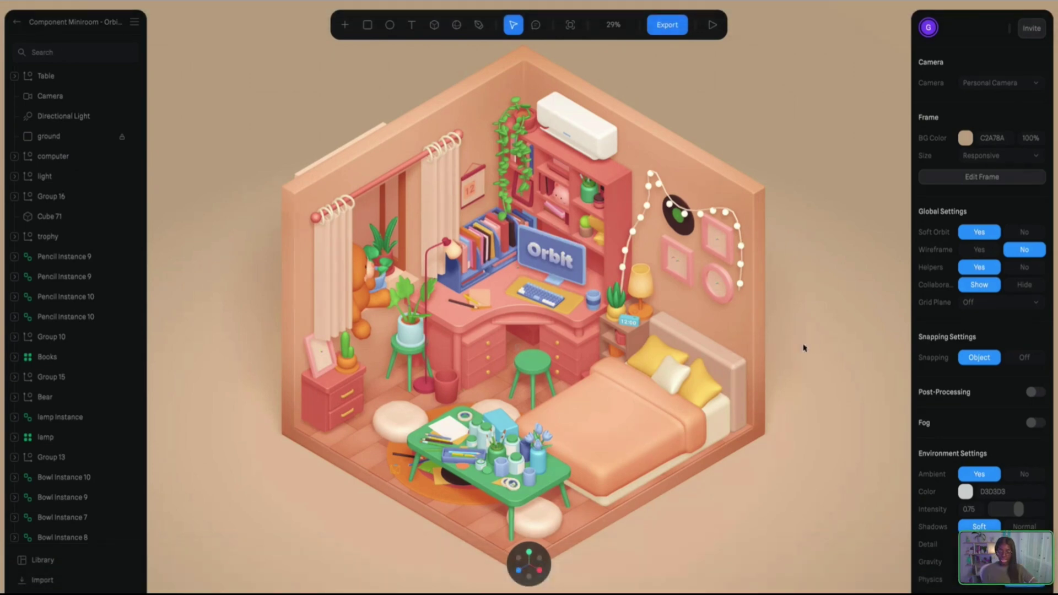
Orbit the Orbit bedroom scene, select its Camera, and start the play preview
right_click_drag(804, 350, 808, 338)
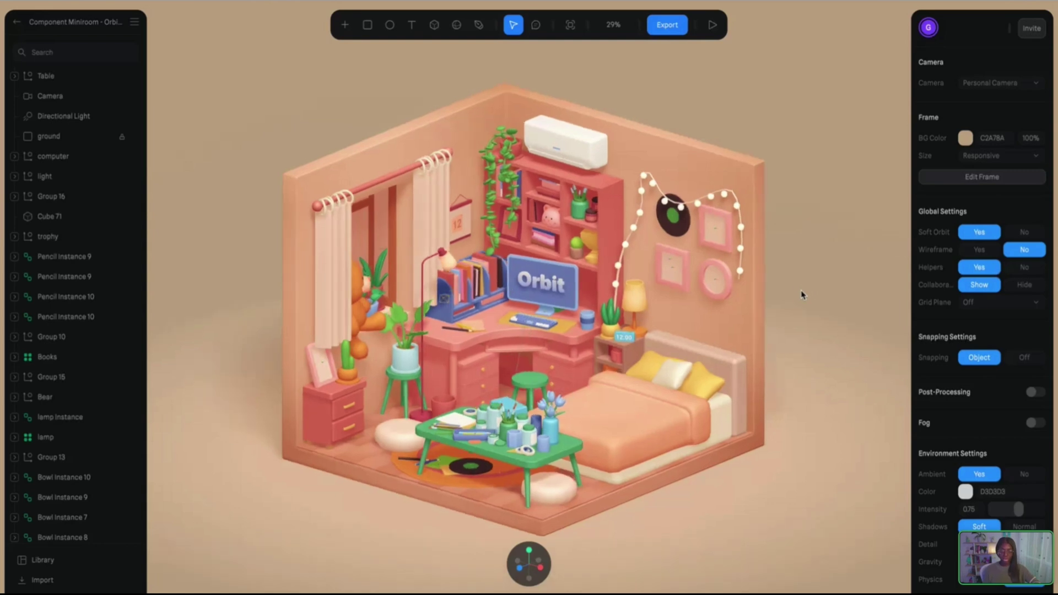
left_click(83, 98)
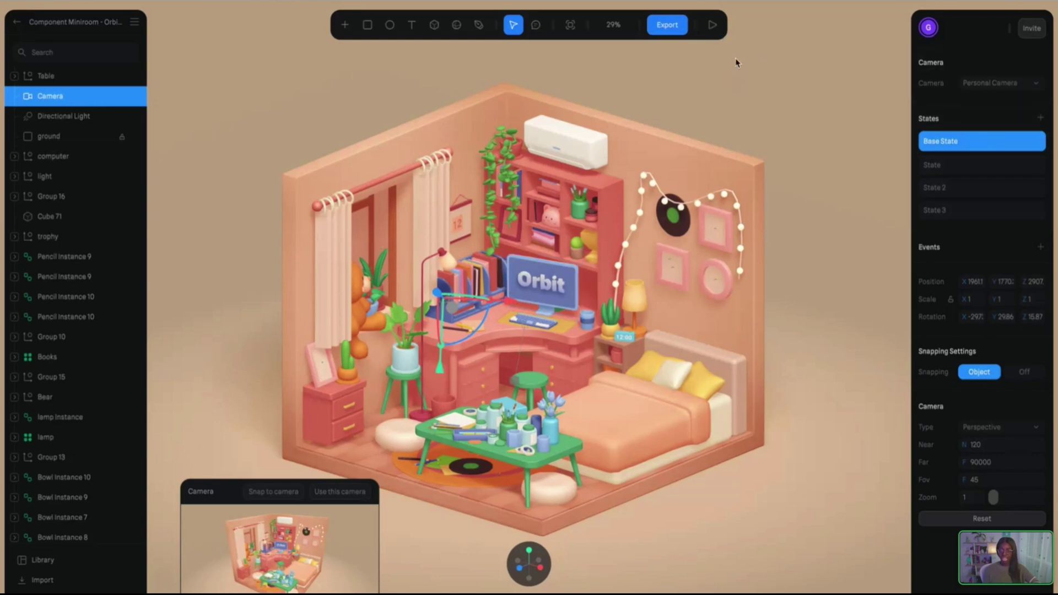
left_click(713, 26)
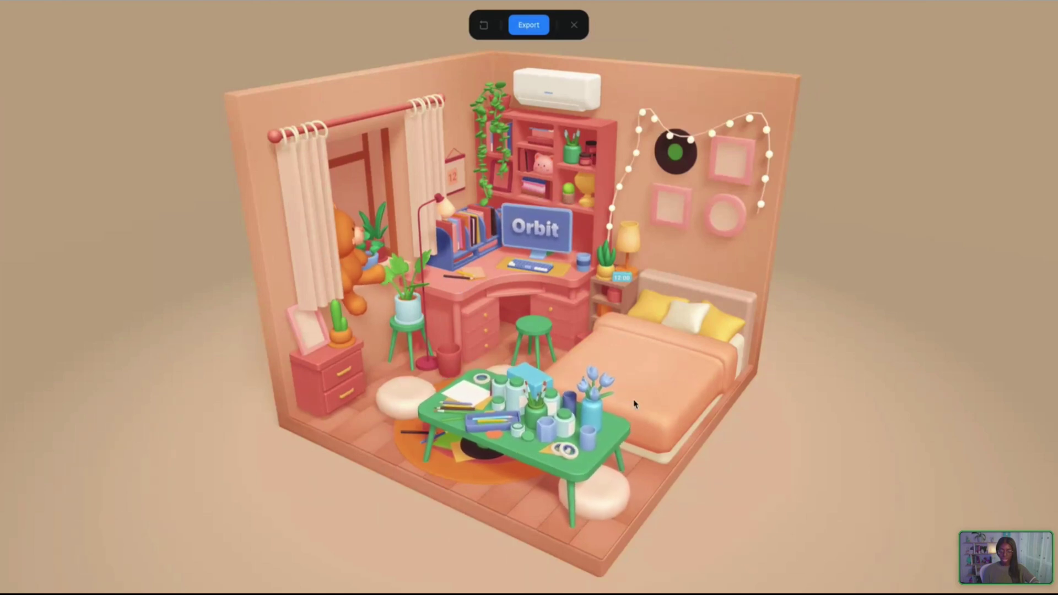
Test the computer's camera move in the preview, orbit the room, then exit the preview
left_click(543, 226)
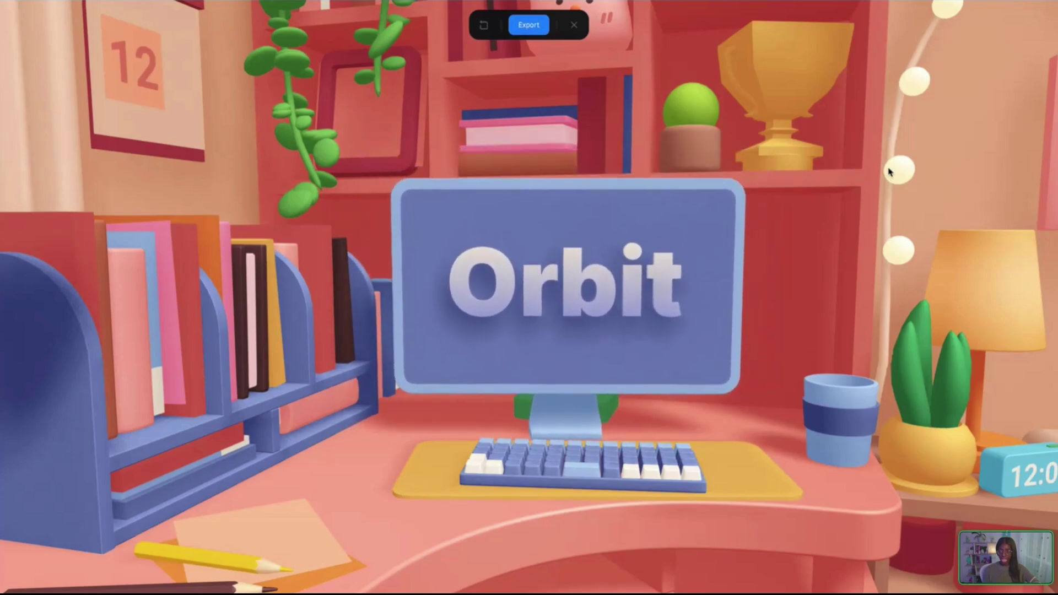
left_click_drag(889, 172, 851, 159)
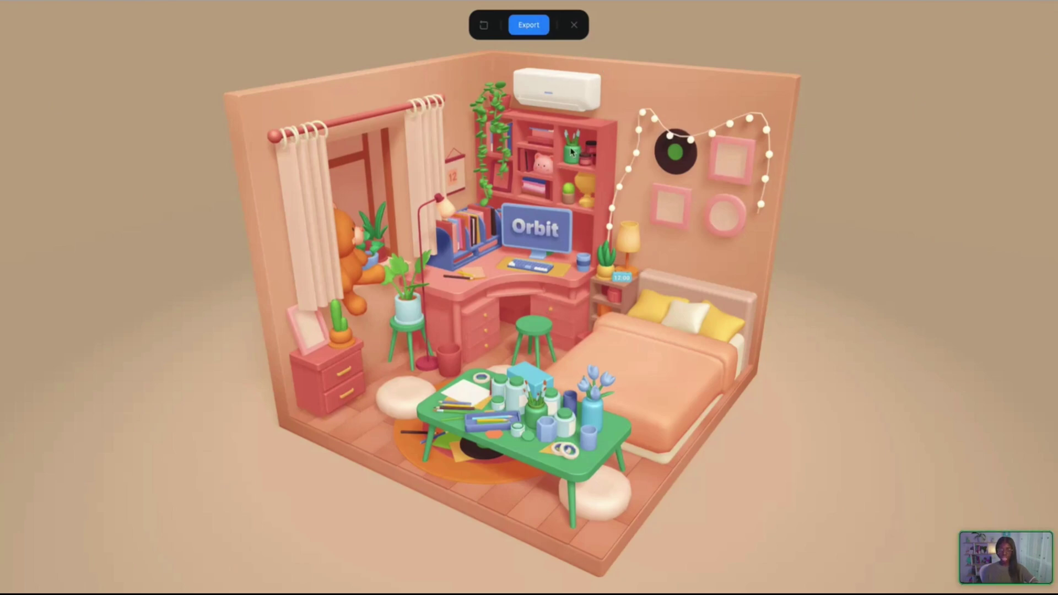
left_click(574, 25)
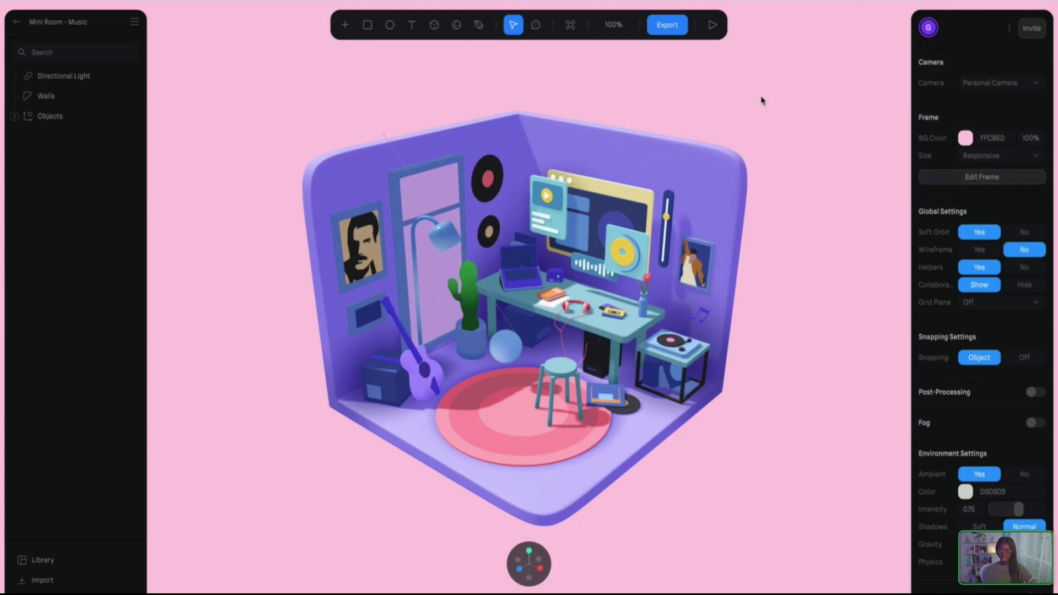
Add a Camera object to the music room scene from the + menu
left_click(345, 31)
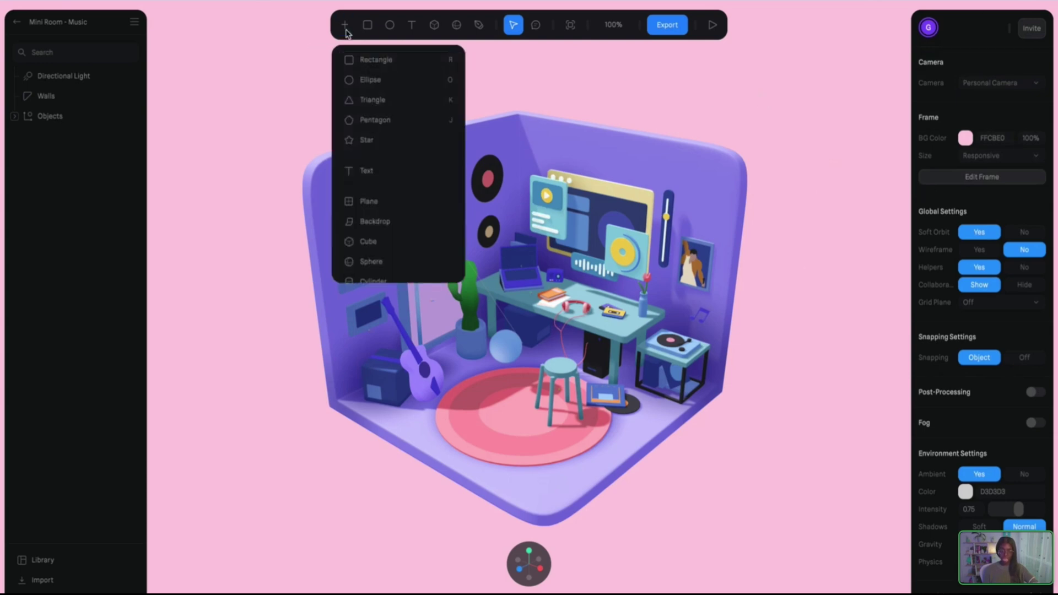
scroll(380, 172, "down", 5)
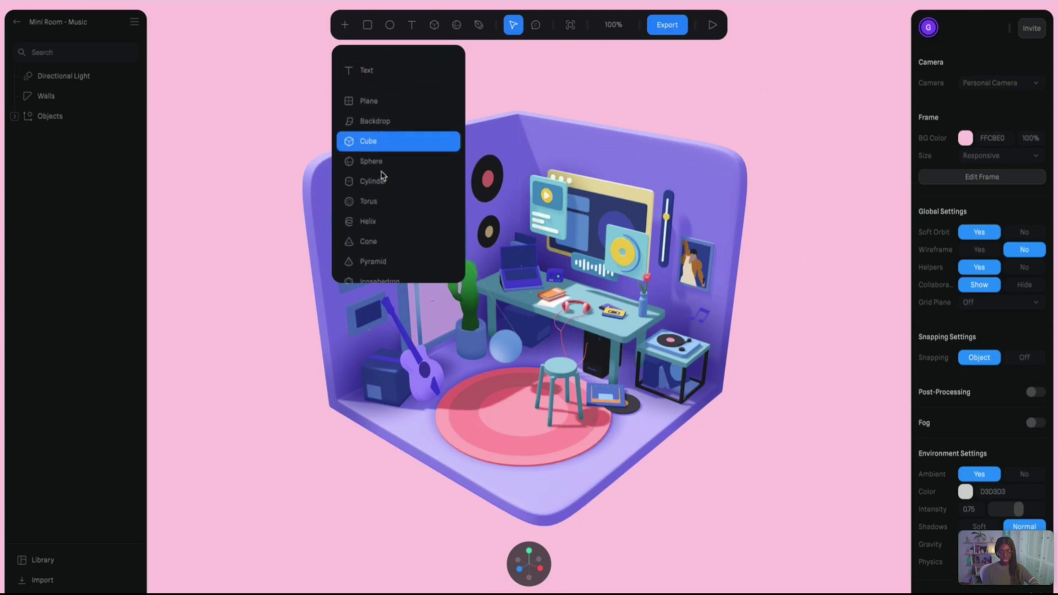
scroll(385, 177, "down", 6)
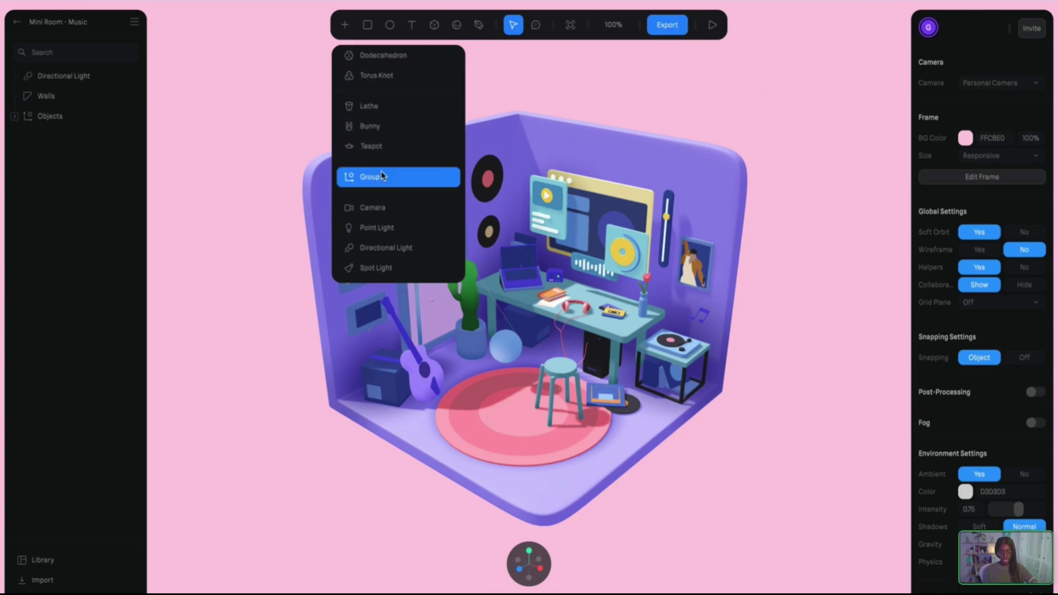
left_click(395, 211)
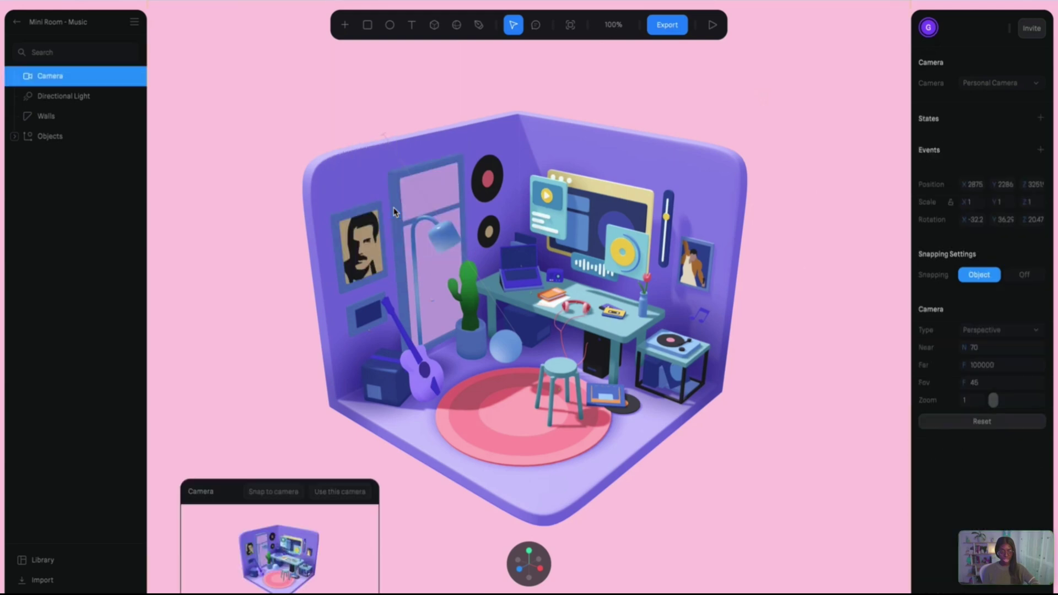
Add two new states to the camera alongside Base State
left_click(1042, 119)
left_click(1041, 119)
left_click(1042, 119)
left_click(1042, 119)
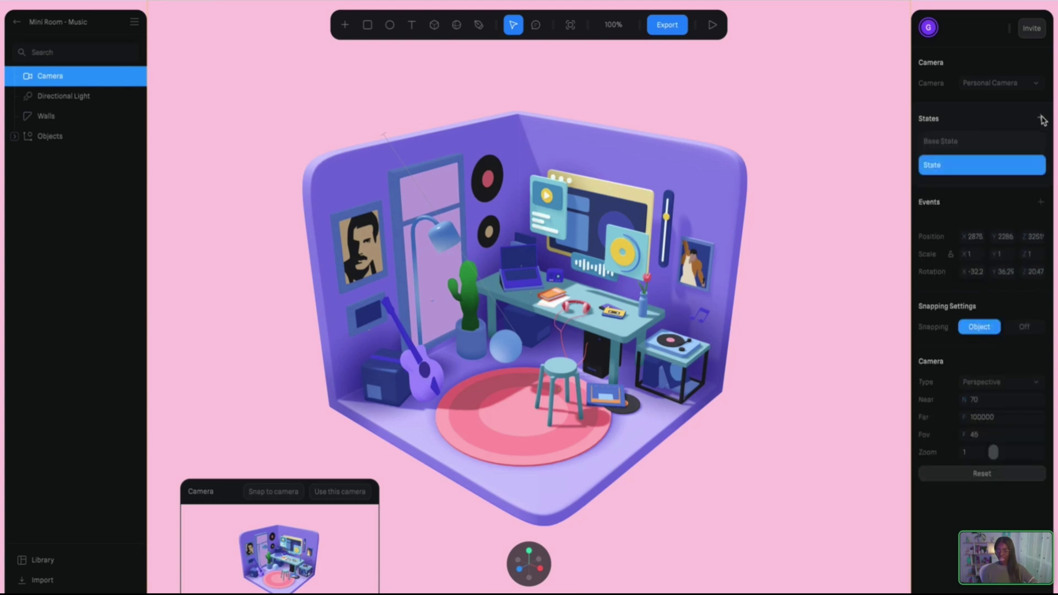
left_click(1042, 119)
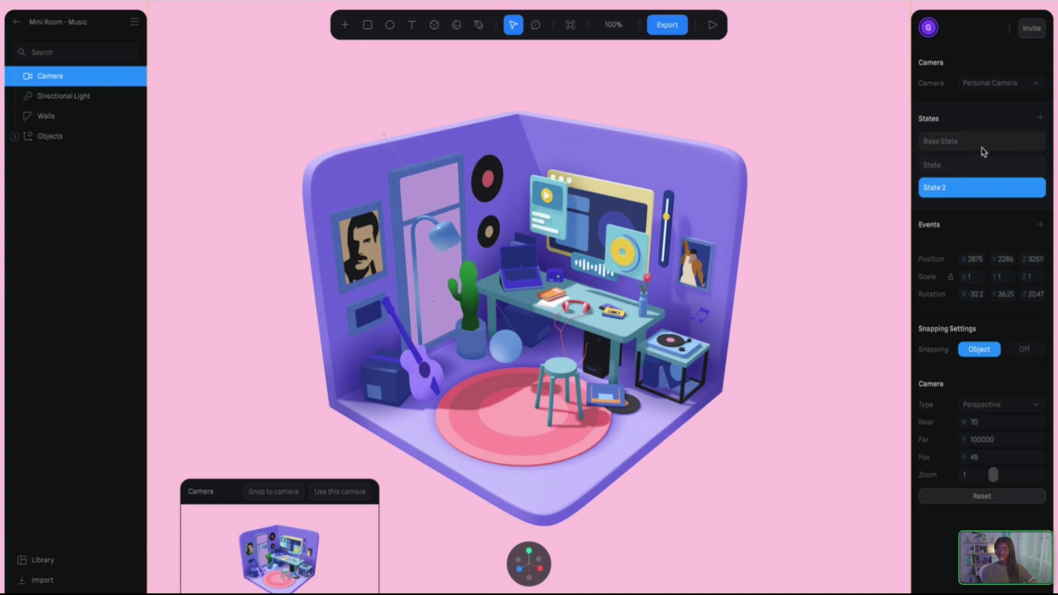
Rename the two new camera states cam - 1 and cam - 2
double_click(940, 165)
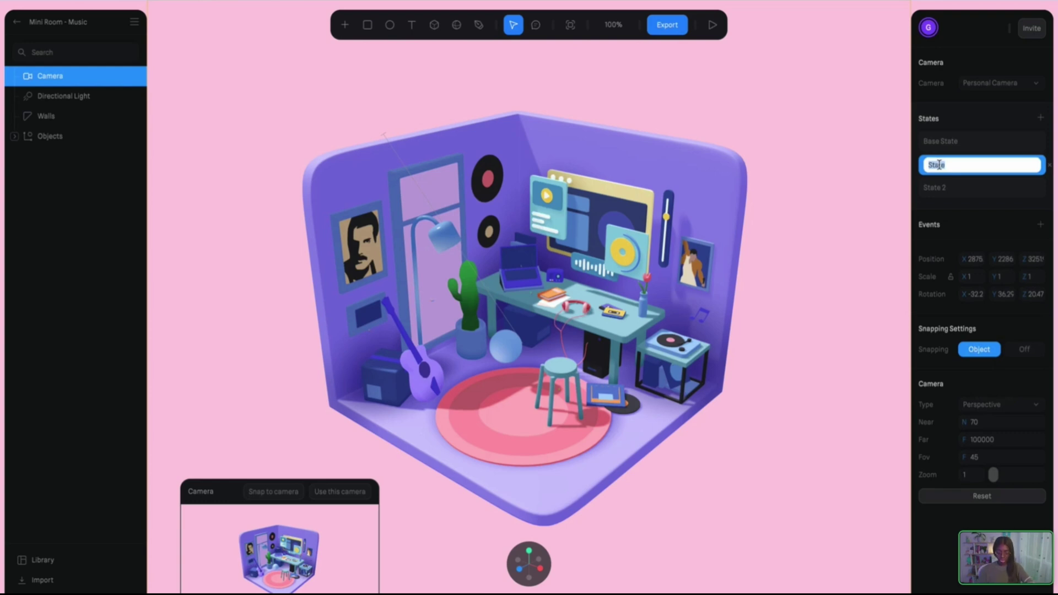
type("cam - 1")
key("Return")
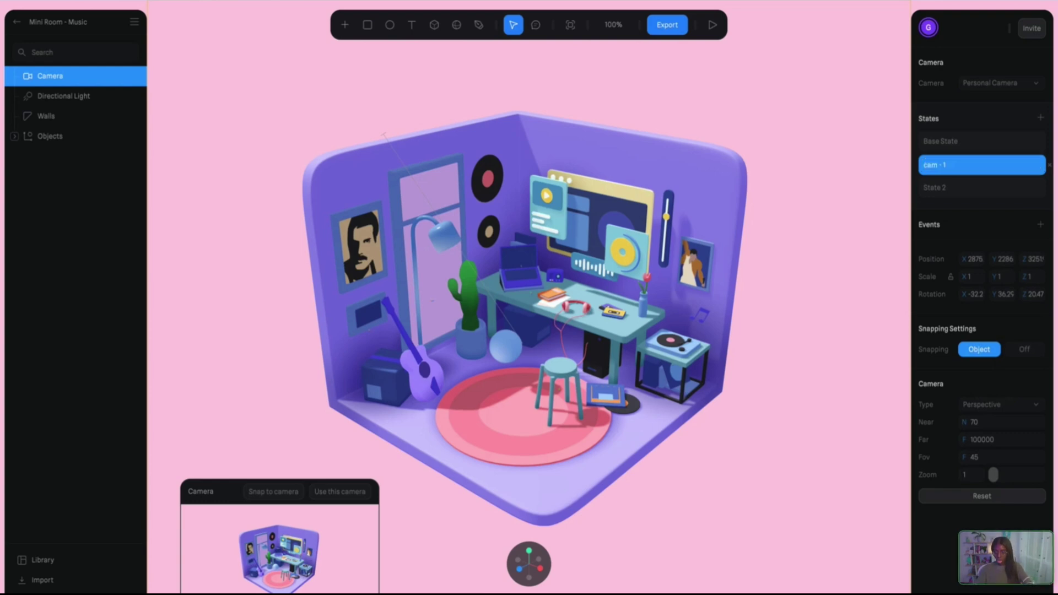
double_click(938, 189)
type("xam")
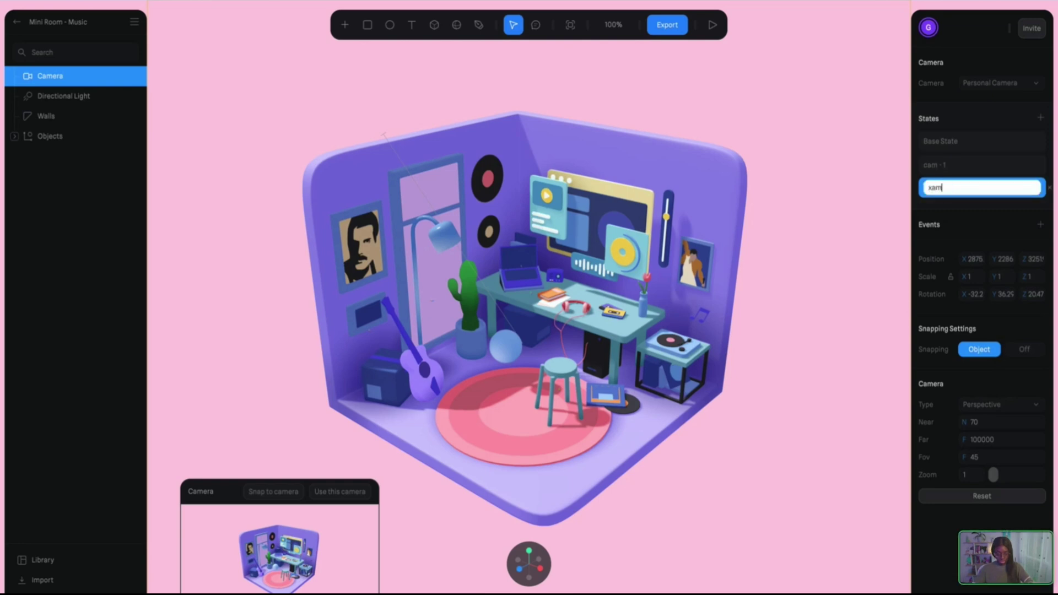
type(" -1")
key("BackSpace")
key("BackSpace")
key("BackSpace")
key("BackSpace")
key("BackSpace")
key("BackSpace")
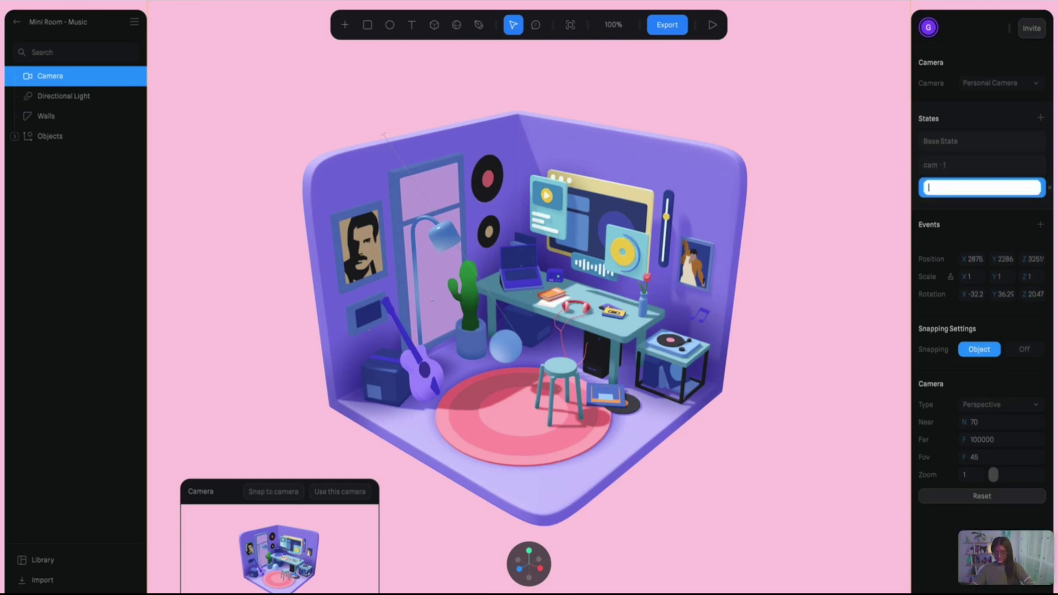
type("cam - 2")
key("Return")
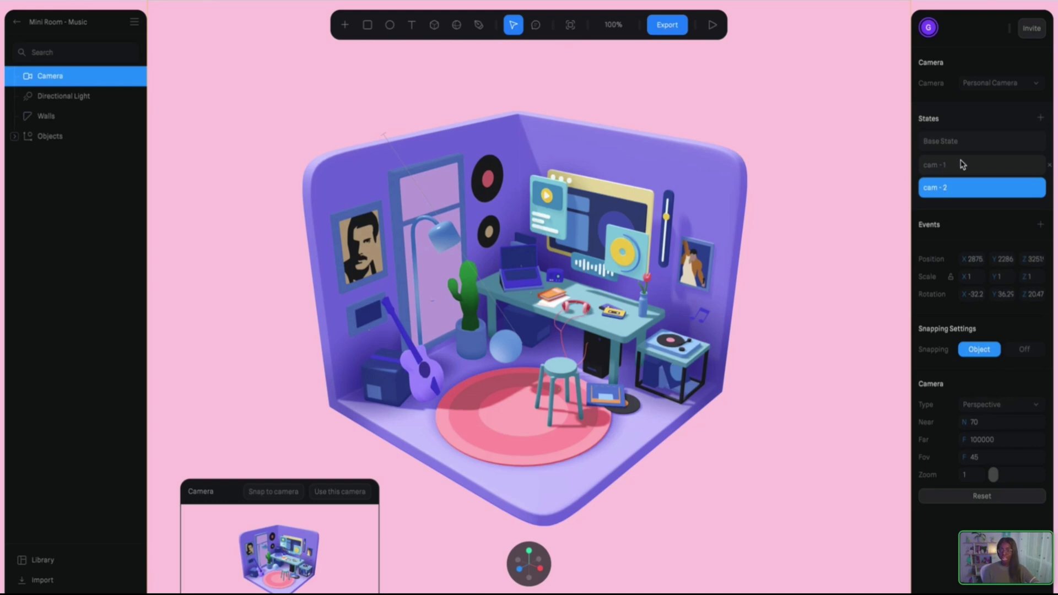
Compare the camera's states and make cam - 1 the active state
left_click(959, 143)
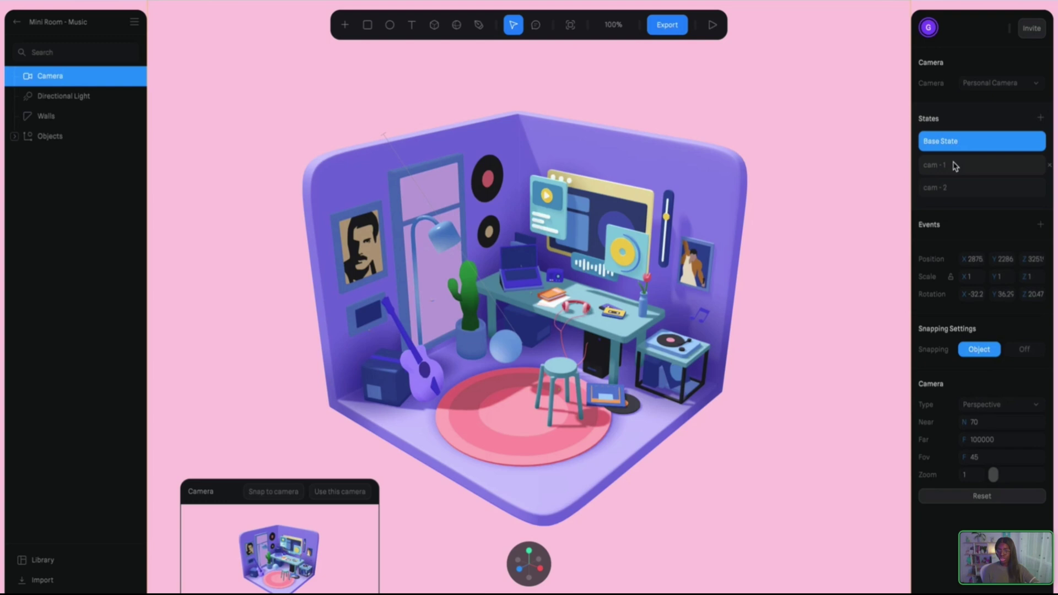
left_click(958, 166)
left_click(952, 187)
left_click(965, 164)
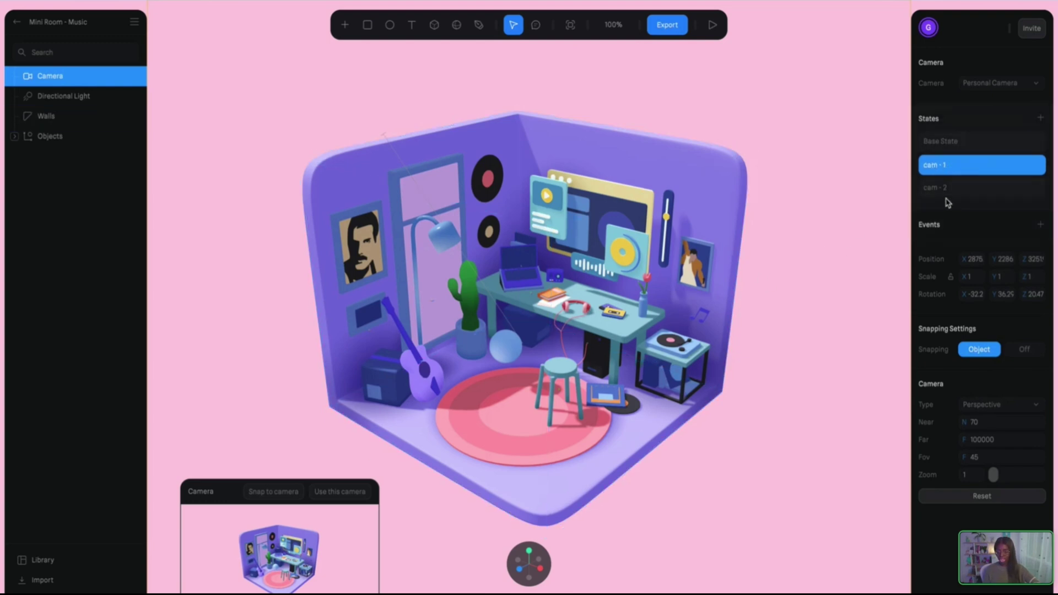
left_click(952, 144)
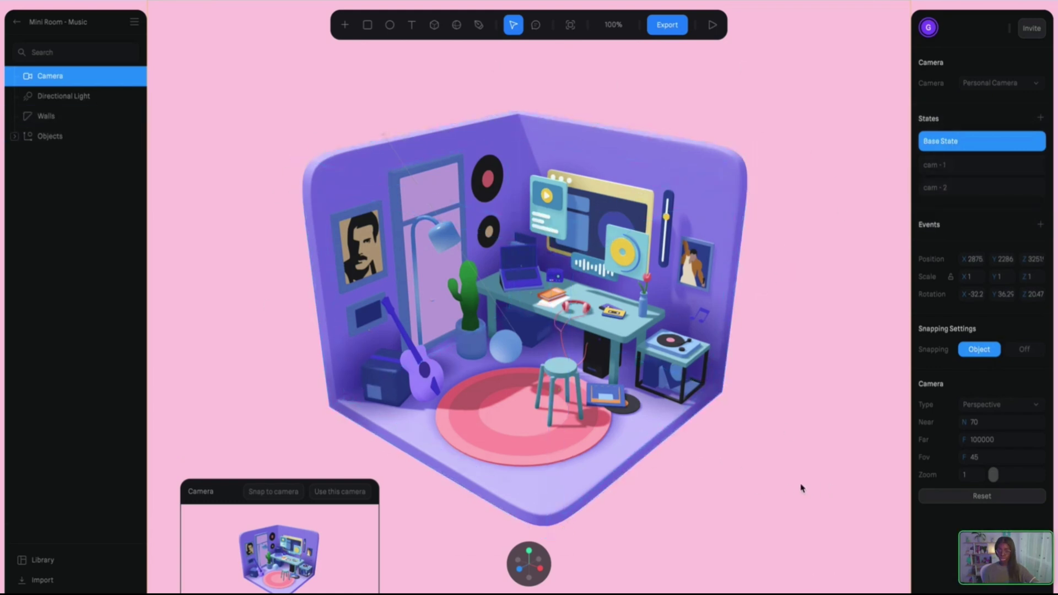
left_click(958, 171)
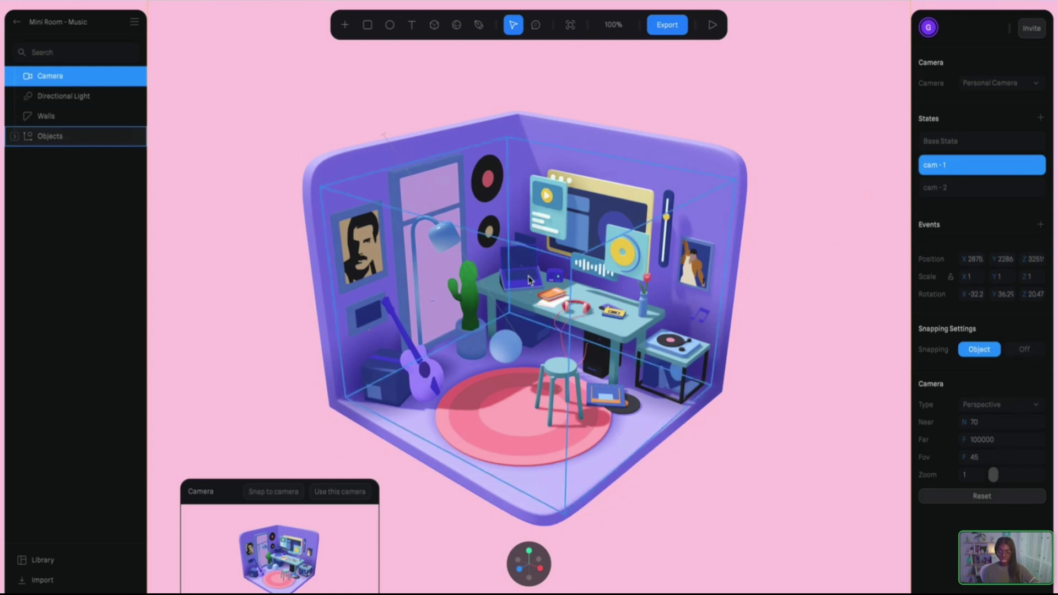
Zoom and pan the cam - 1 view onto the laptop and radio, checking it against Base State
scroll(528, 280, "up", 2)
scroll(528, 280, "up", 10)
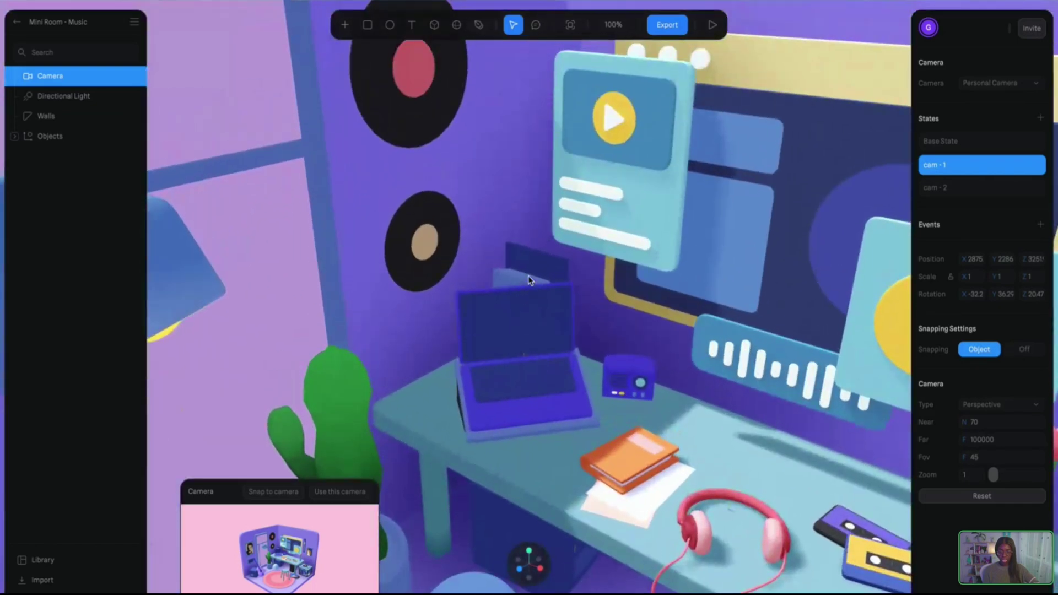
scroll(528, 280, "up", 6)
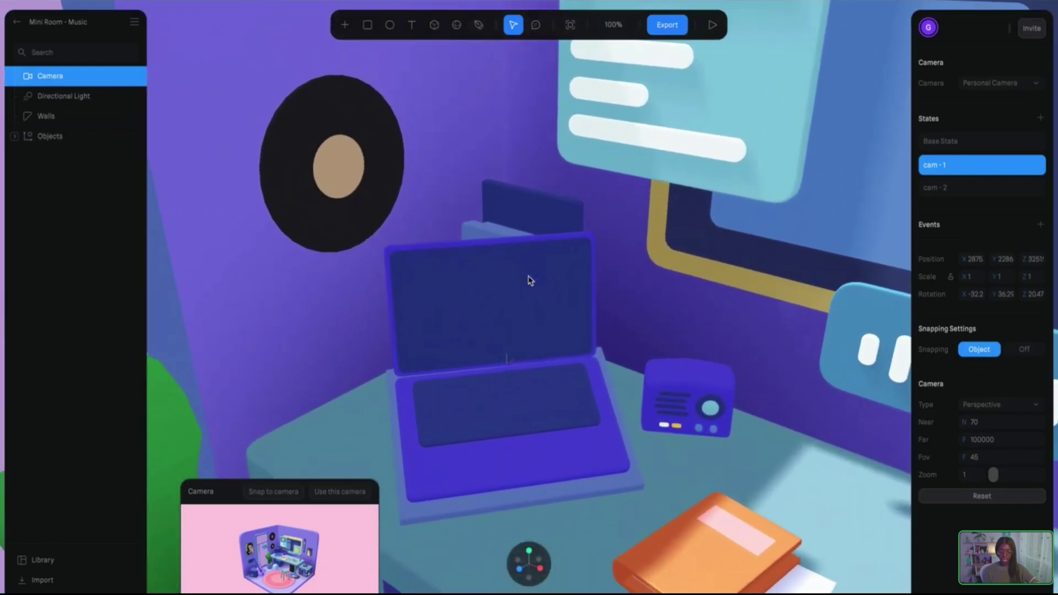
scroll(528, 280, "up", 5)
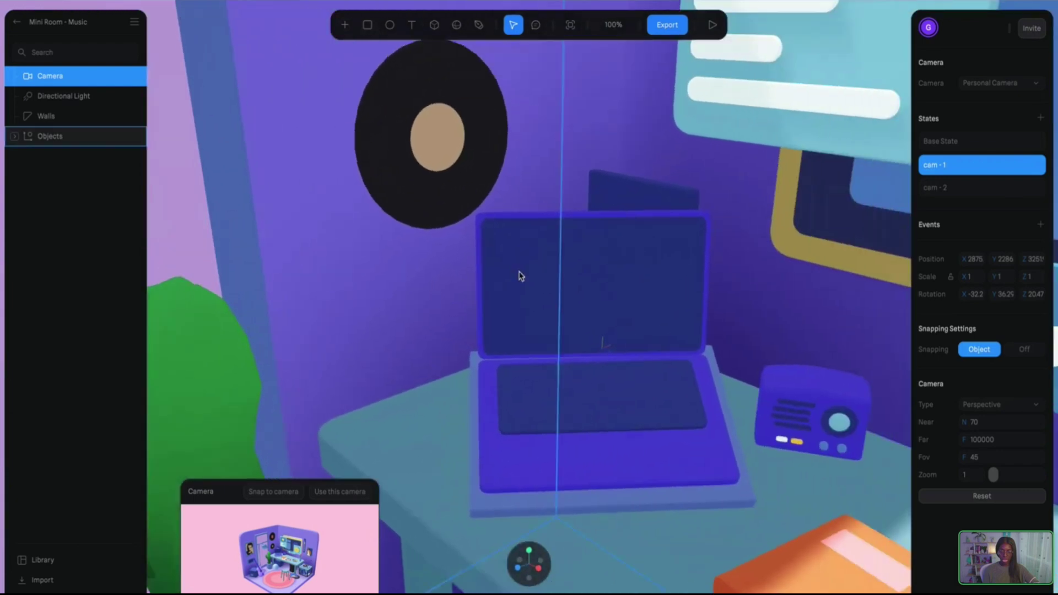
scroll(521, 276, "right", 5)
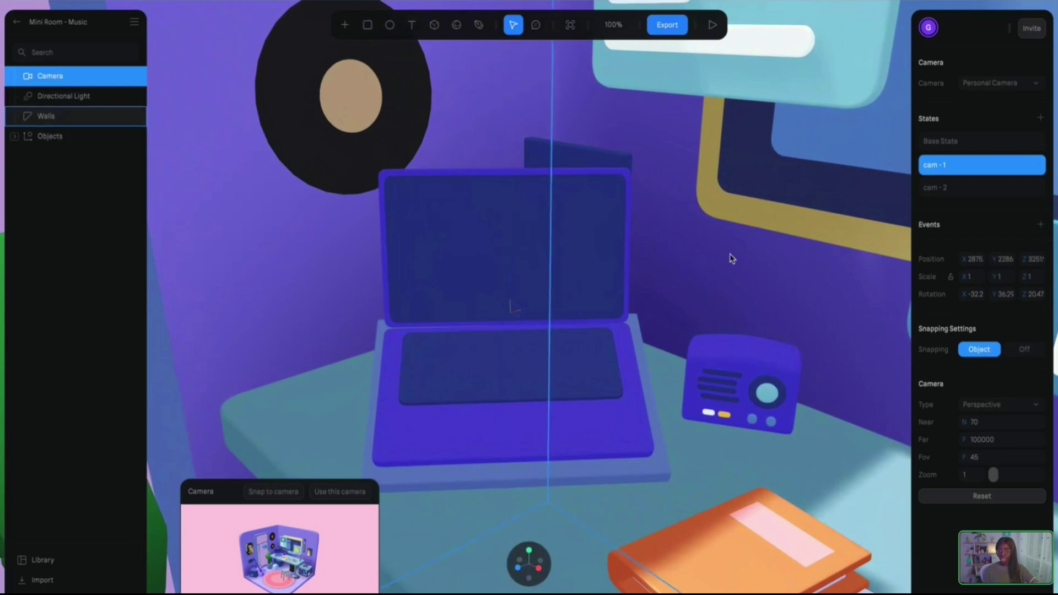
left_click(962, 146)
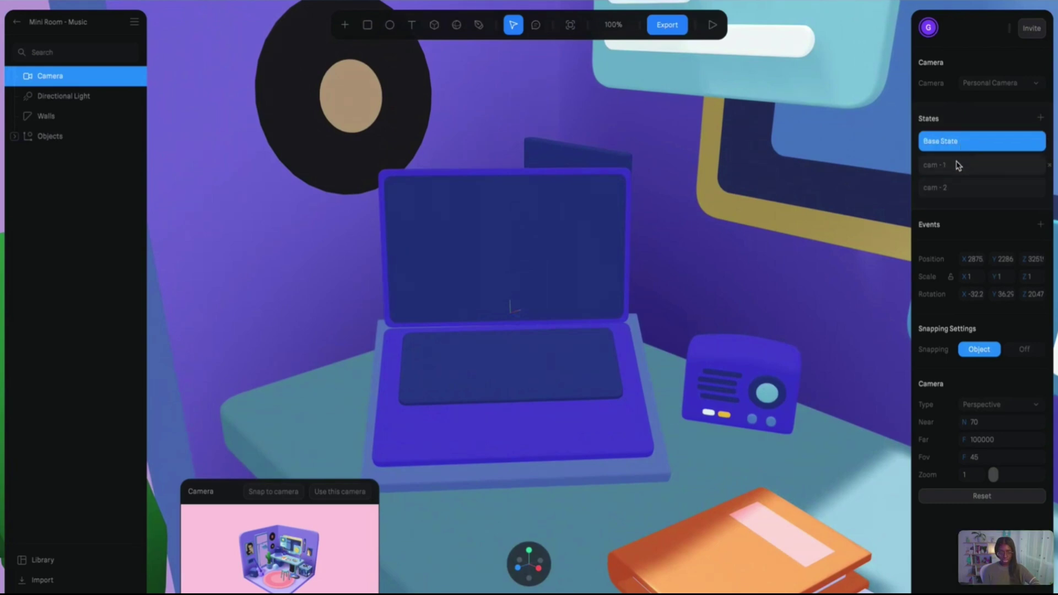
left_click(957, 166)
left_click(965, 143)
left_click(956, 166)
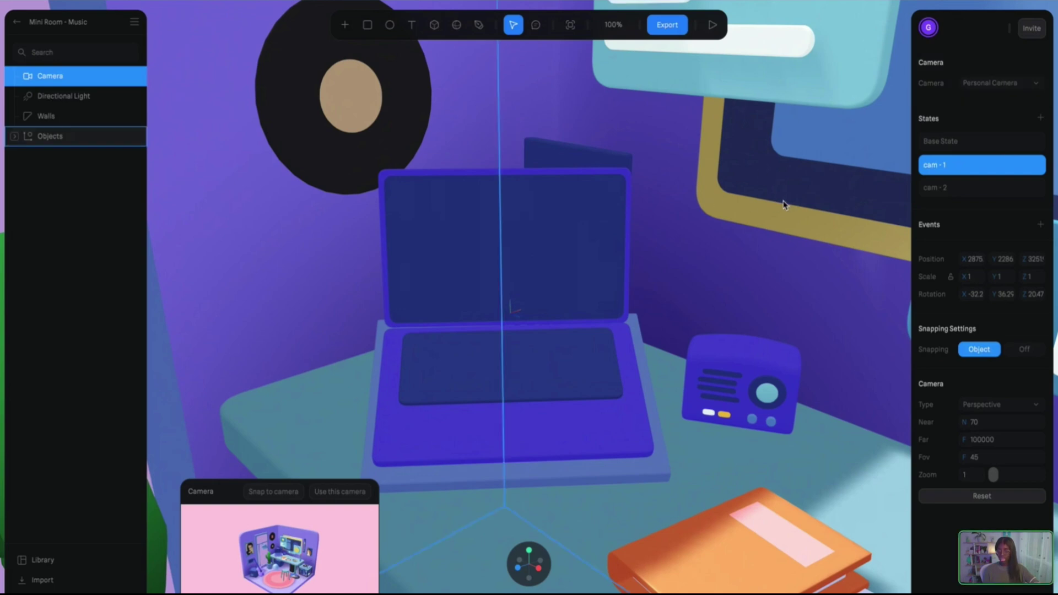
left_click(1000, 83)
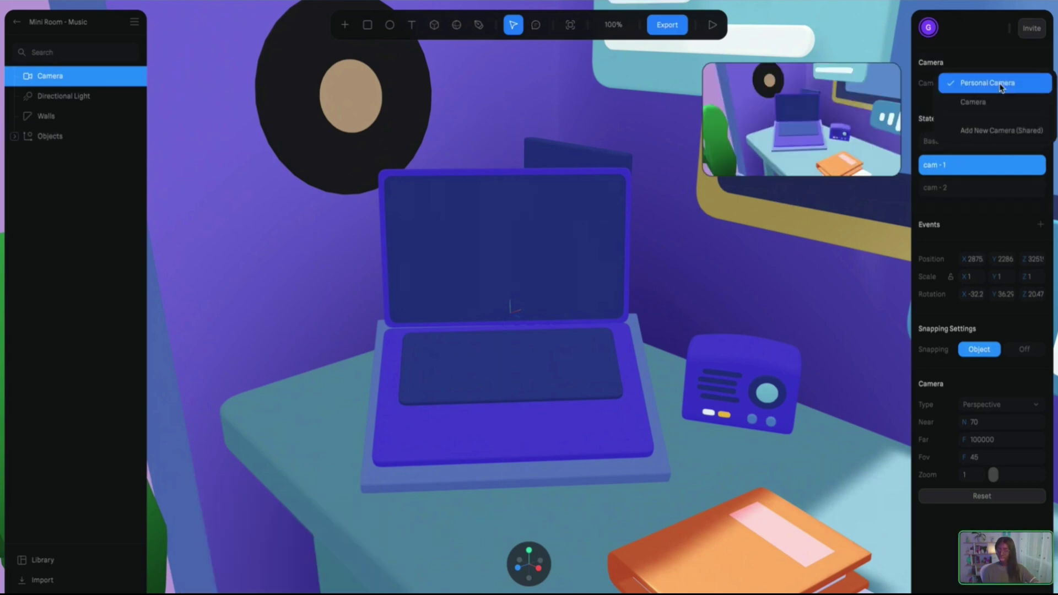
left_click(982, 105)
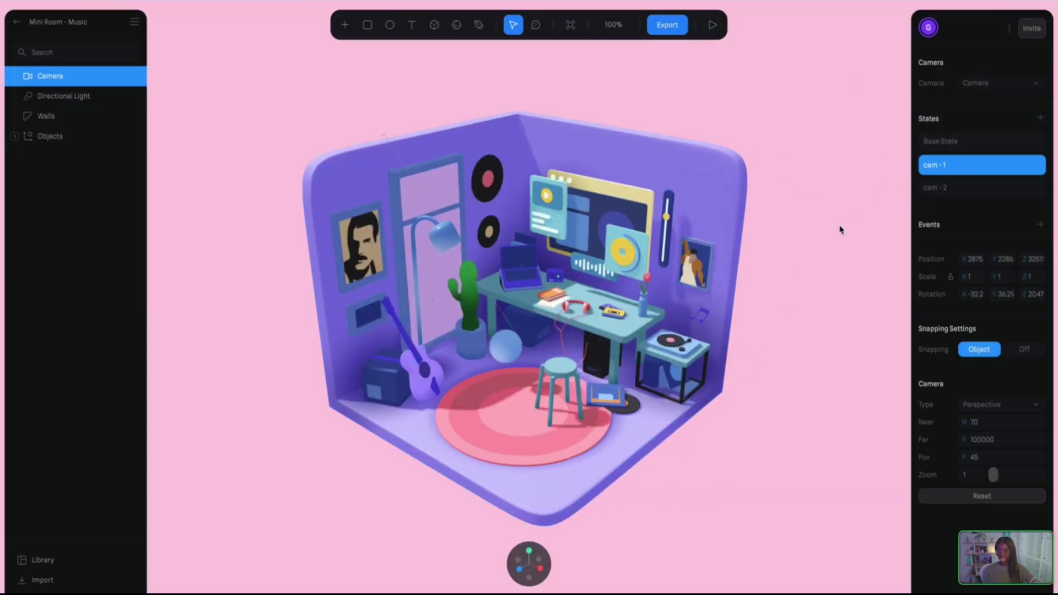
left_click(971, 141)
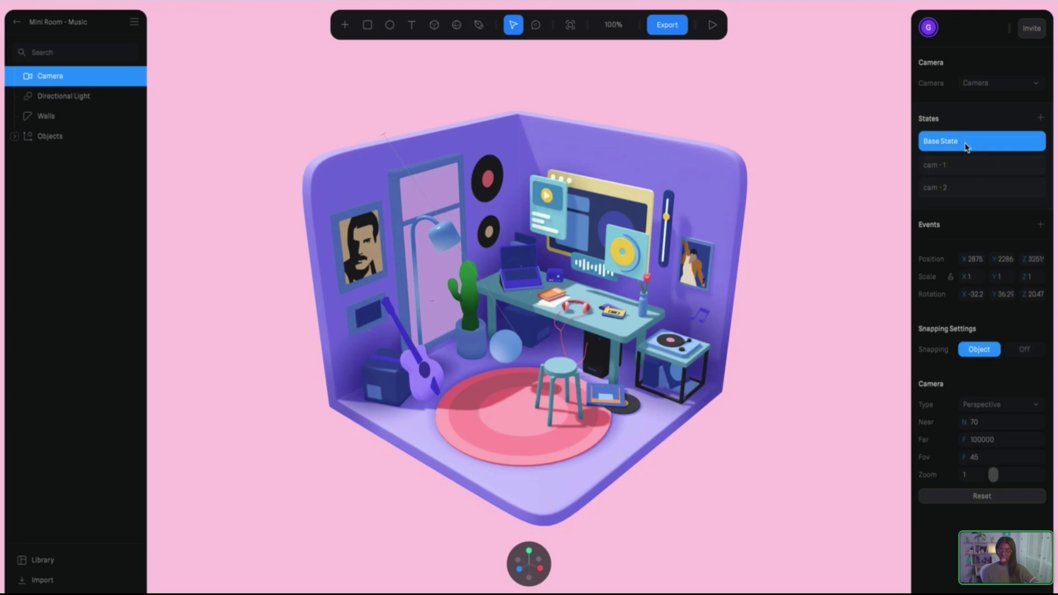
left_click(952, 165)
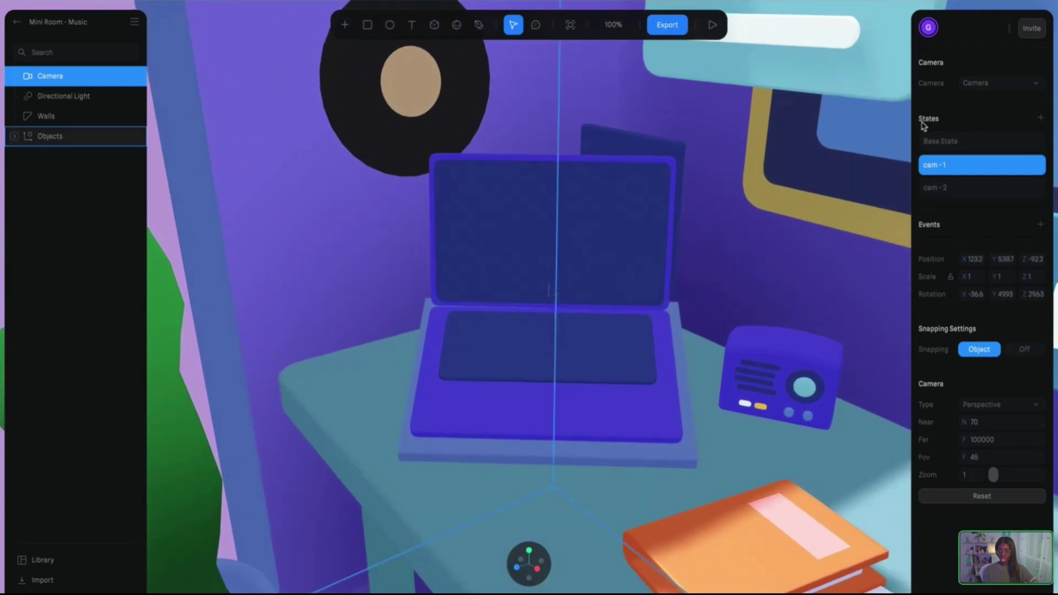
left_click(999, 143)
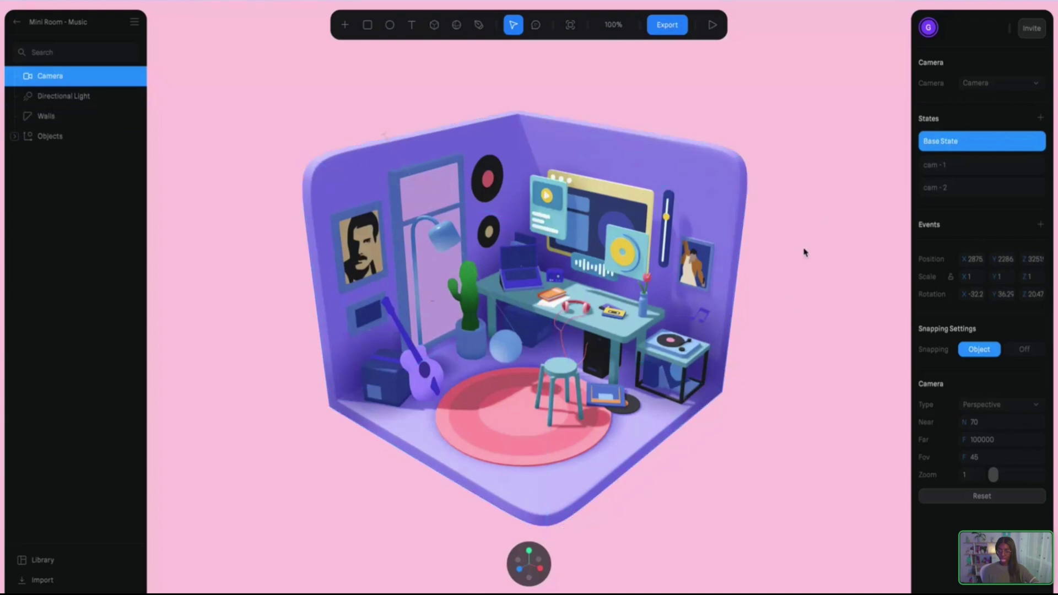
left_click(984, 170)
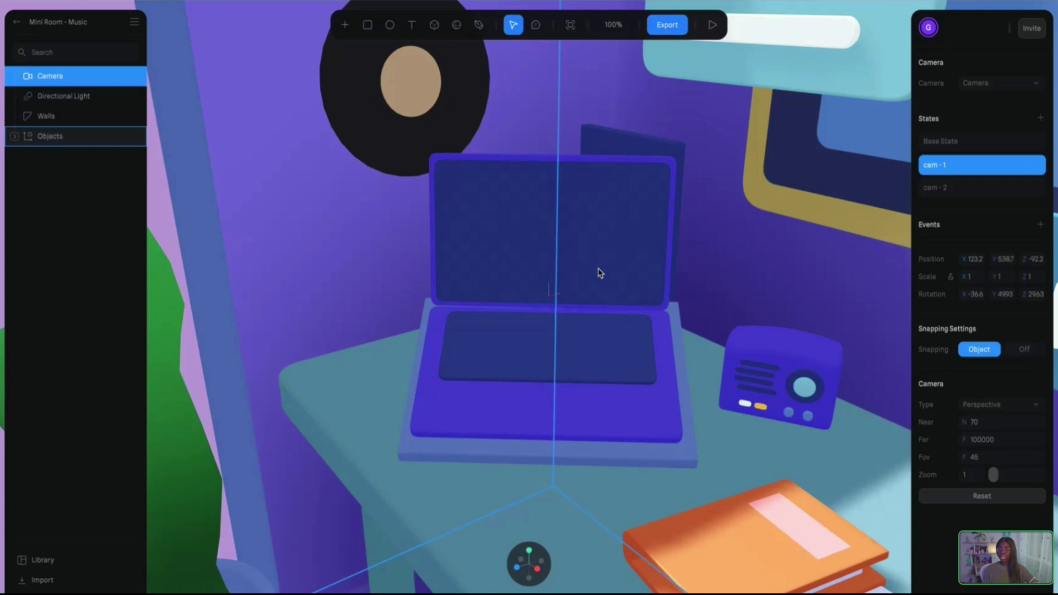
left_click(952, 166)
left_click(969, 143)
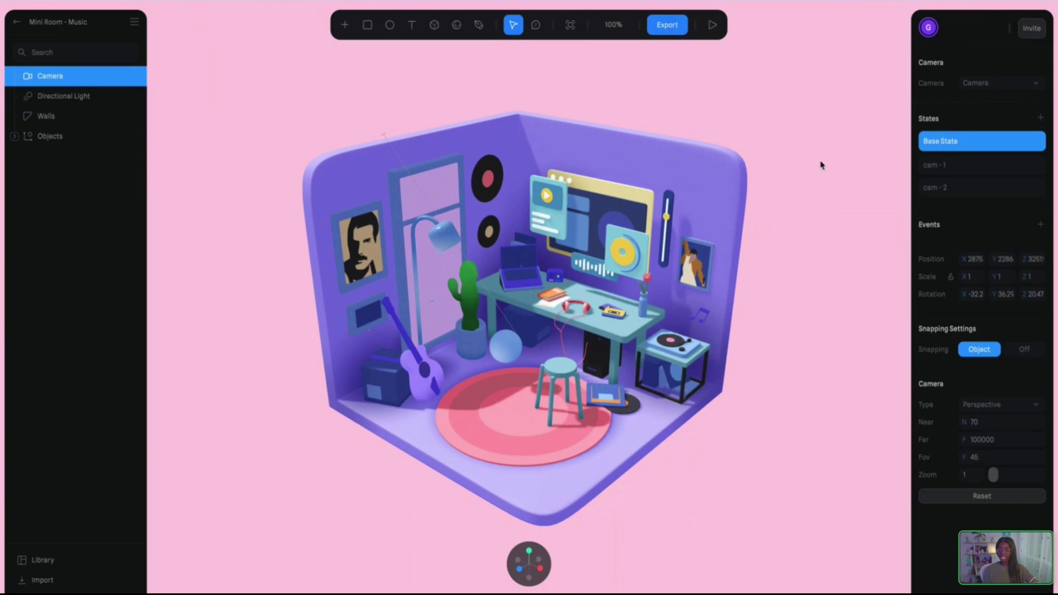
Check the scene camera list and preview the cam - 1 laptop close-up
left_click(996, 85)
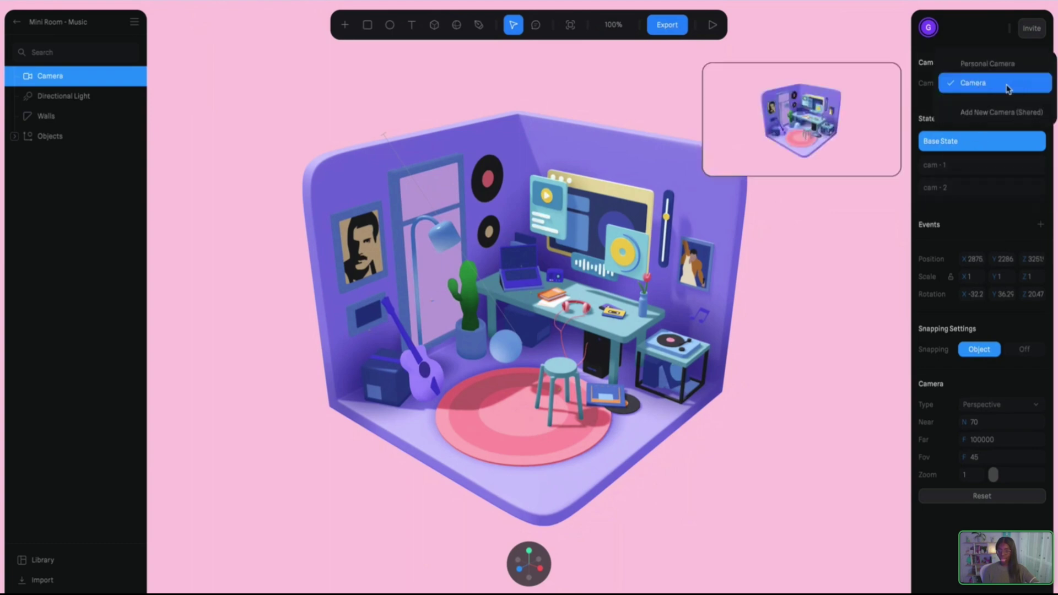
left_click(796, 273)
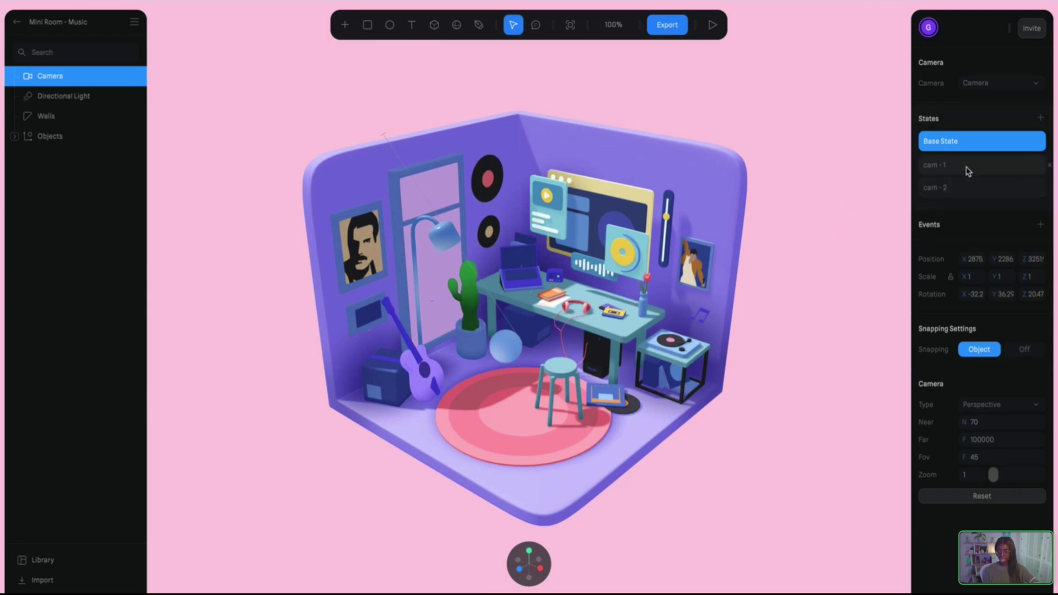
left_click(999, 83)
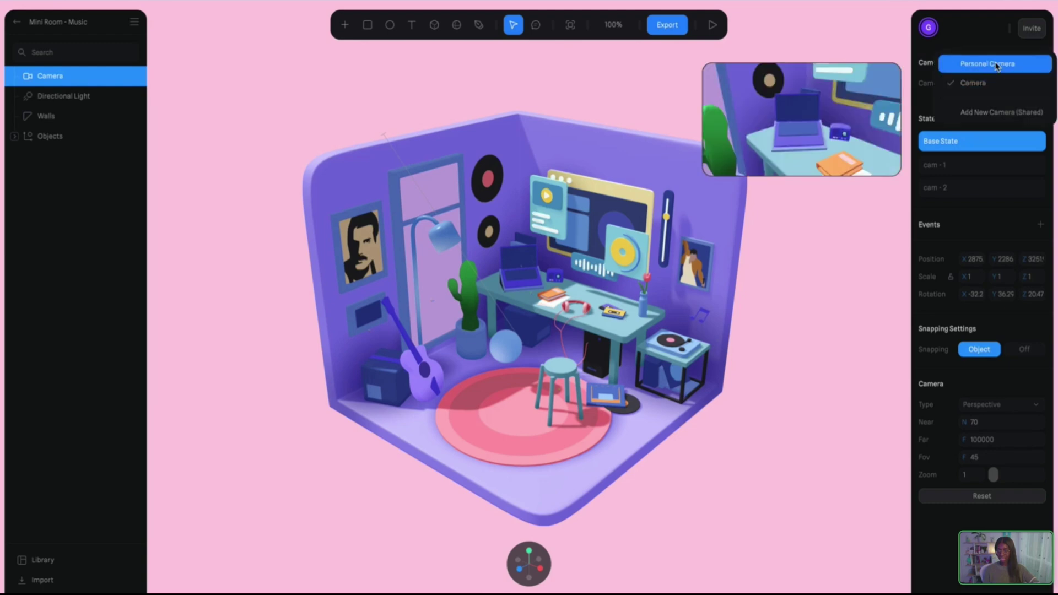
left_click(864, 267)
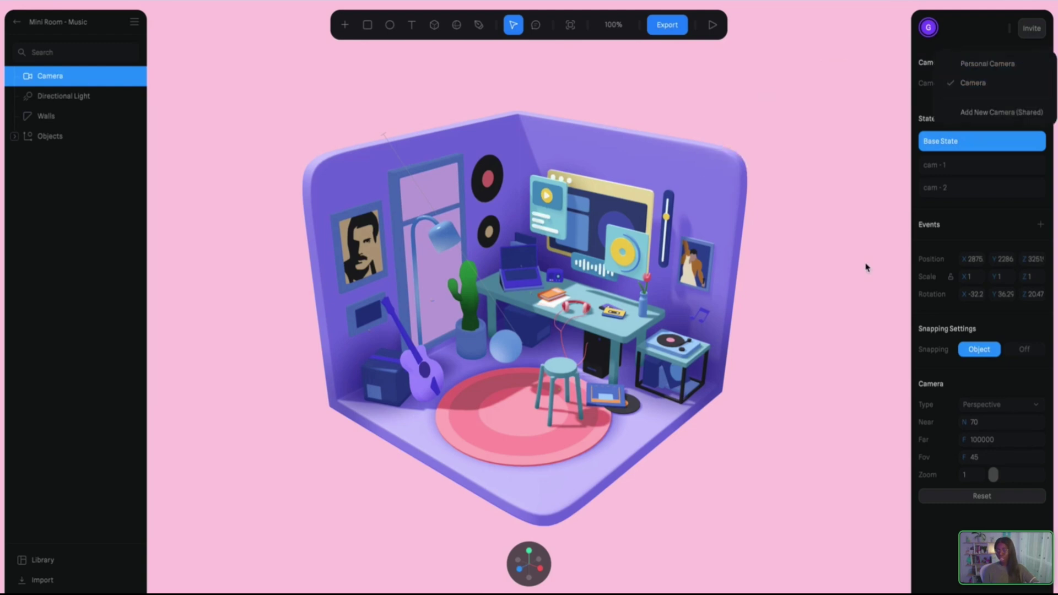
left_click(960, 166)
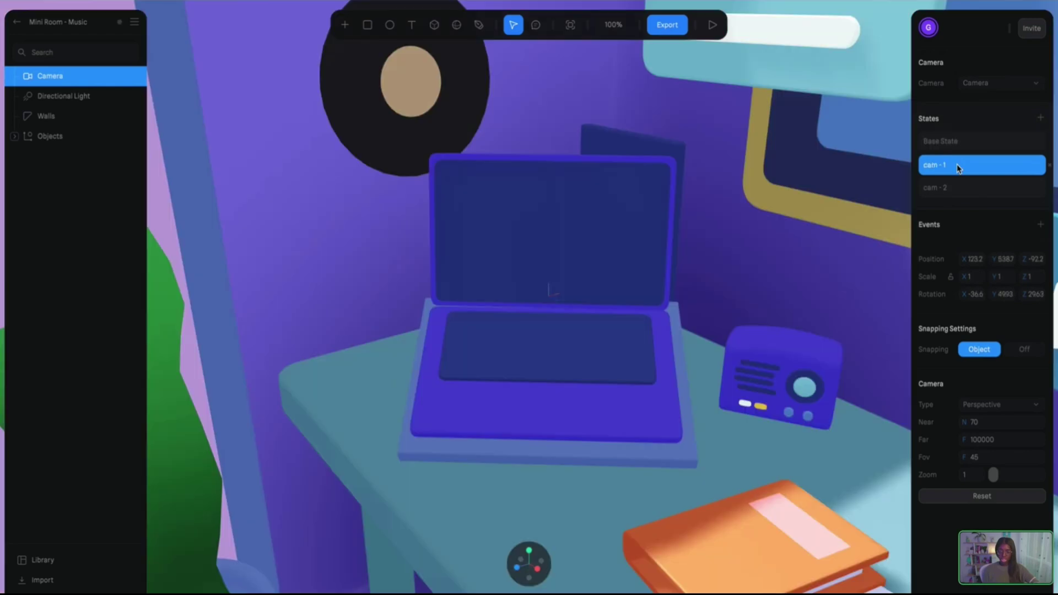
Orbit and zoom the cam - 2 state into a close-up of the guitar by the window
left_click(966, 192)
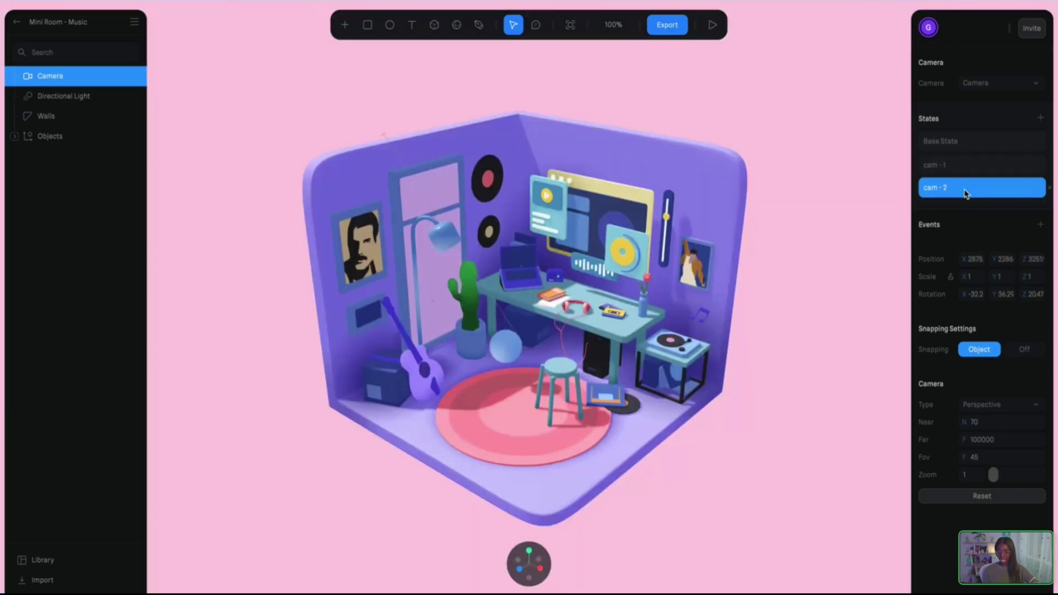
left_click_drag(787, 295, 456, 309)
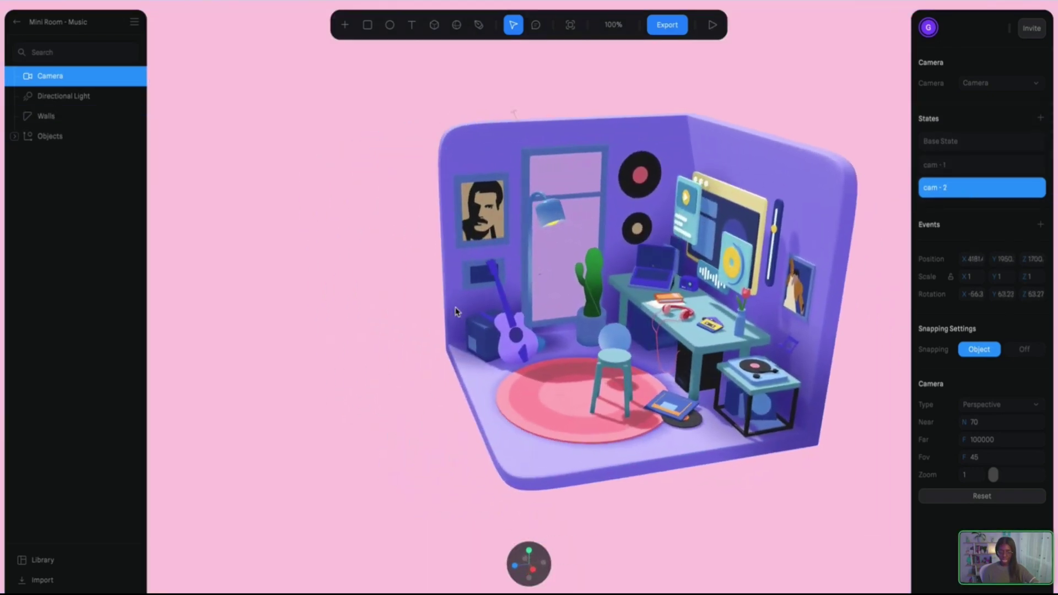
scroll(486, 332, "up", 10)
scroll(486, 331, "down", 2)
scroll(487, 331, "down", 5)
scroll(487, 331, "up", 6)
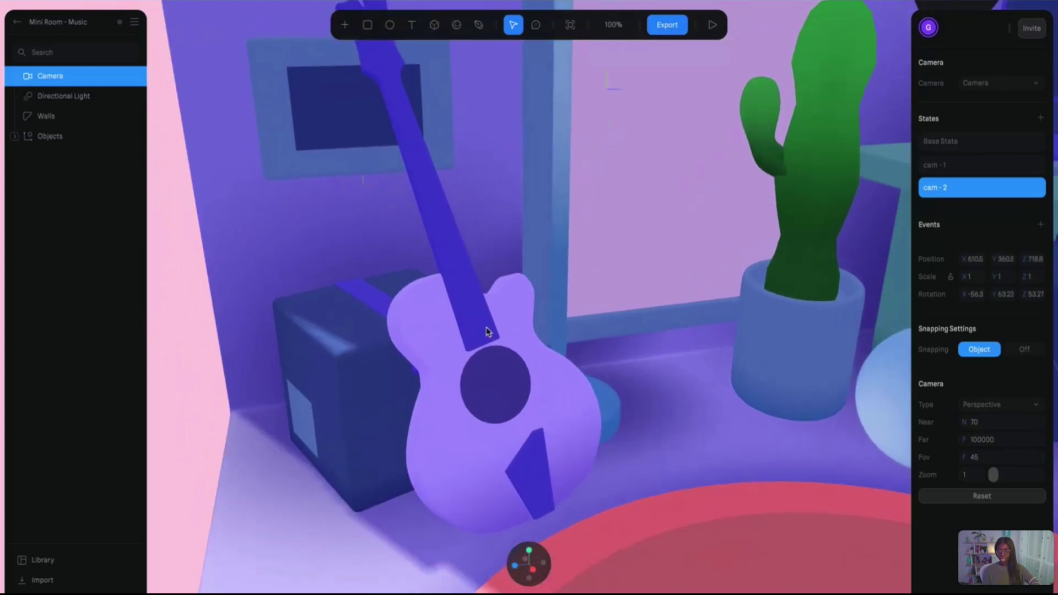
scroll(486, 331, "down", 5)
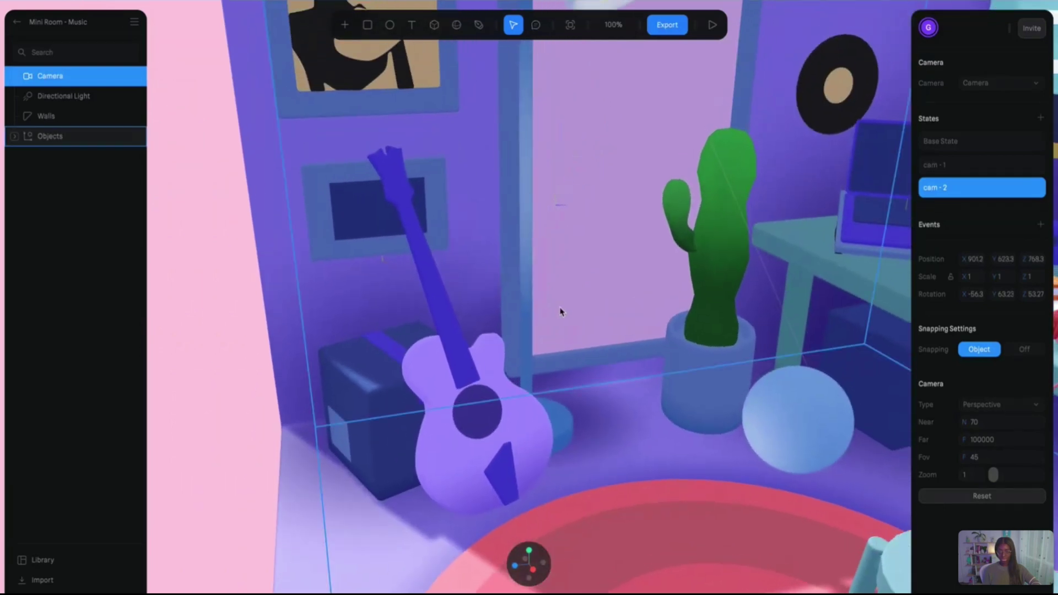
left_click_drag(561, 312, 661, 291)
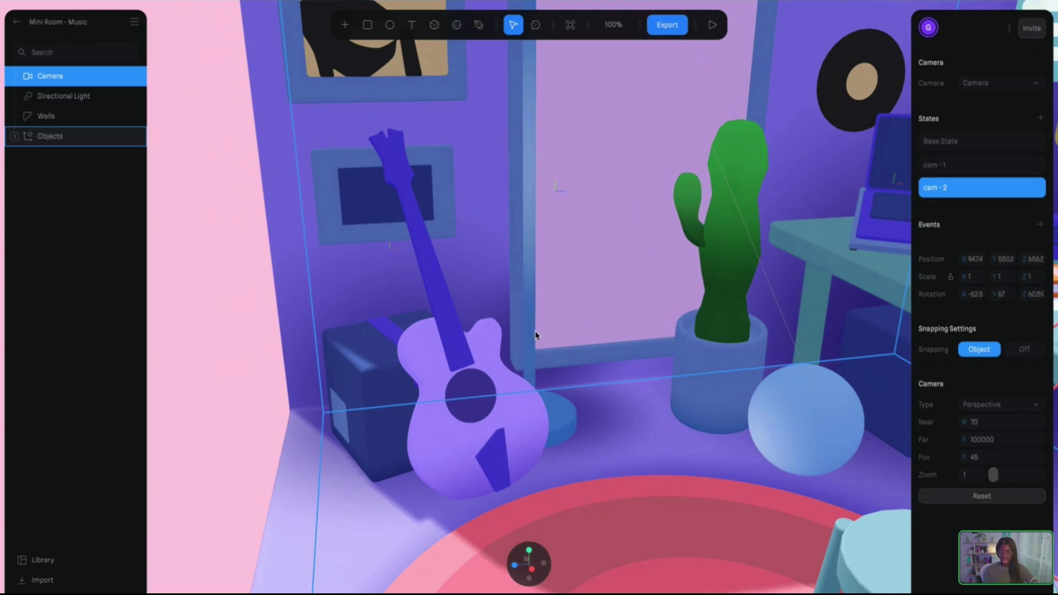
scroll(535, 334, "up", 5)
scroll(526, 331, "down", 5)
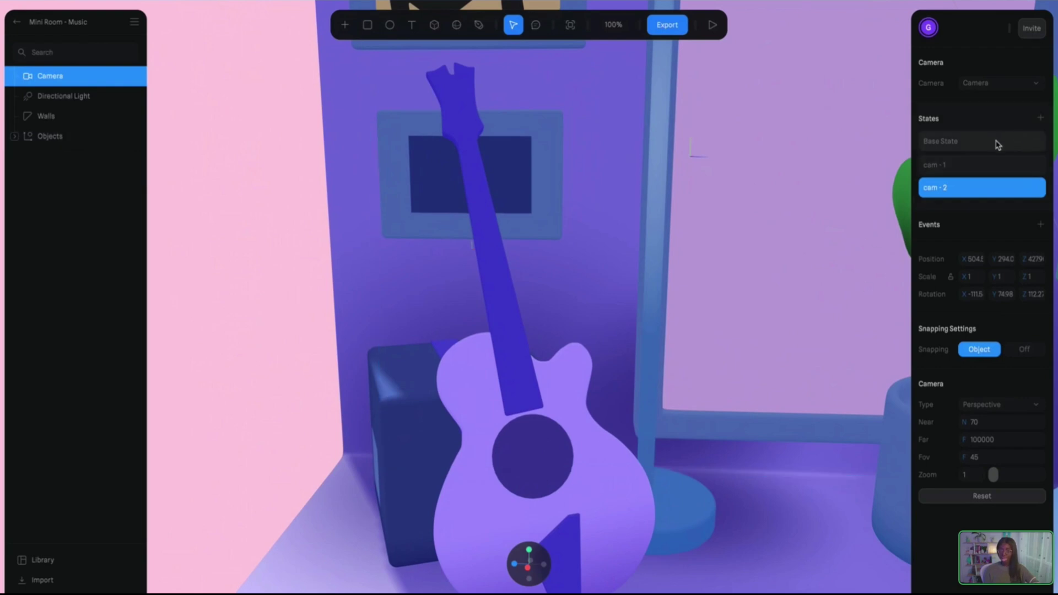
Preview Base State, cam - 1 and cam - 2 to confirm the room, laptop and guitar framings
left_click(973, 142)
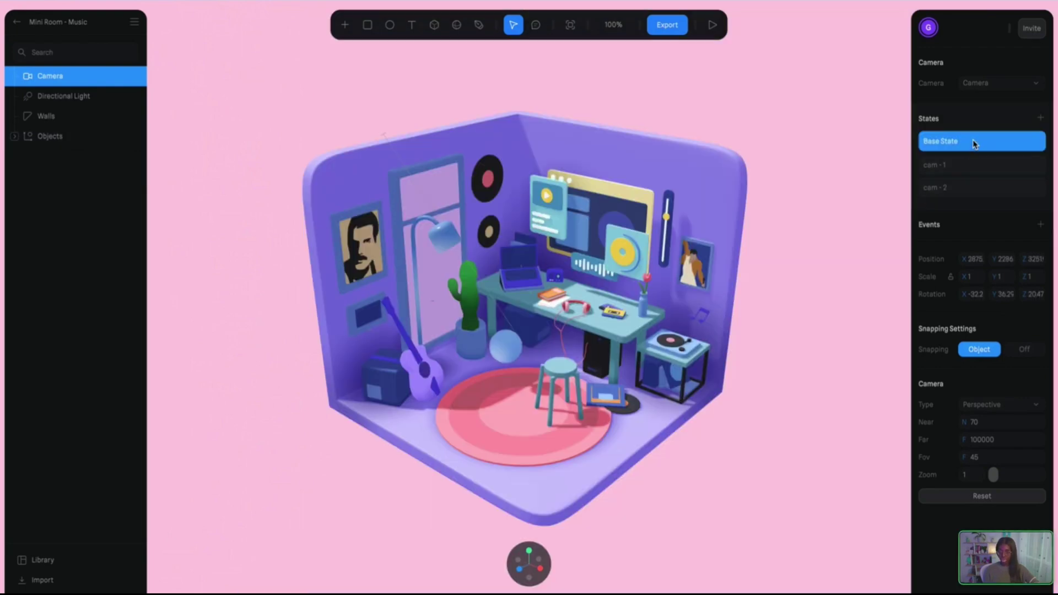
left_click(963, 165)
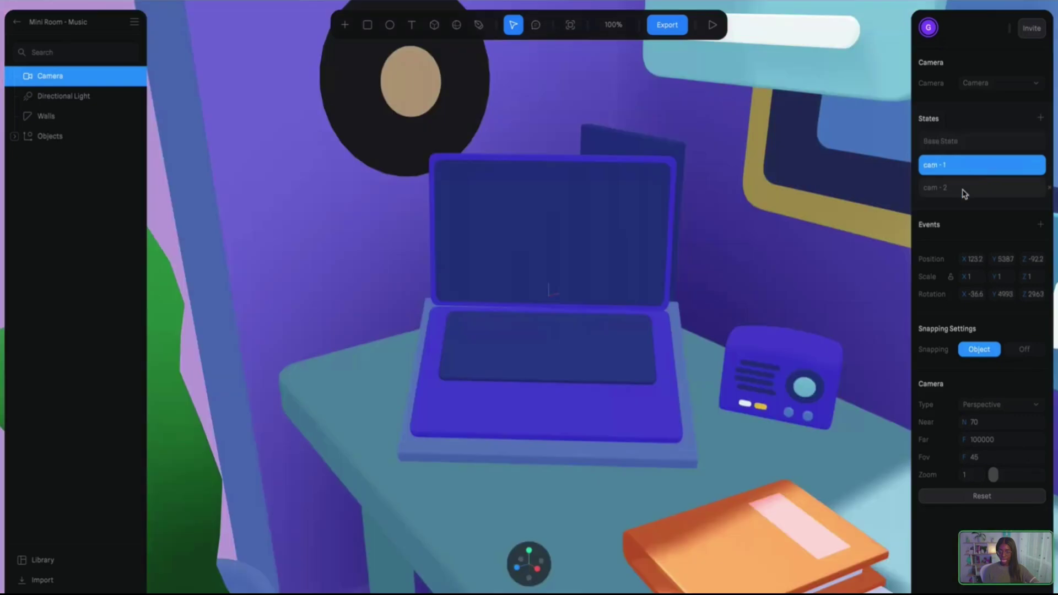
left_click(964, 190)
left_click(978, 142)
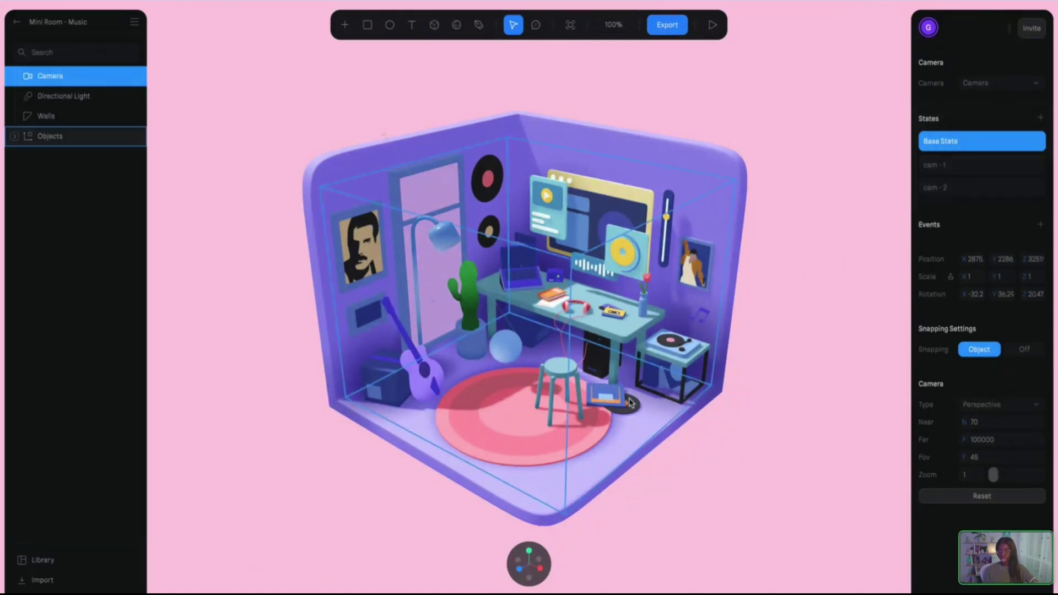
Recheck cam - 1 on the Camera, reset to Base State, and select the computer model
left_click(792, 325)
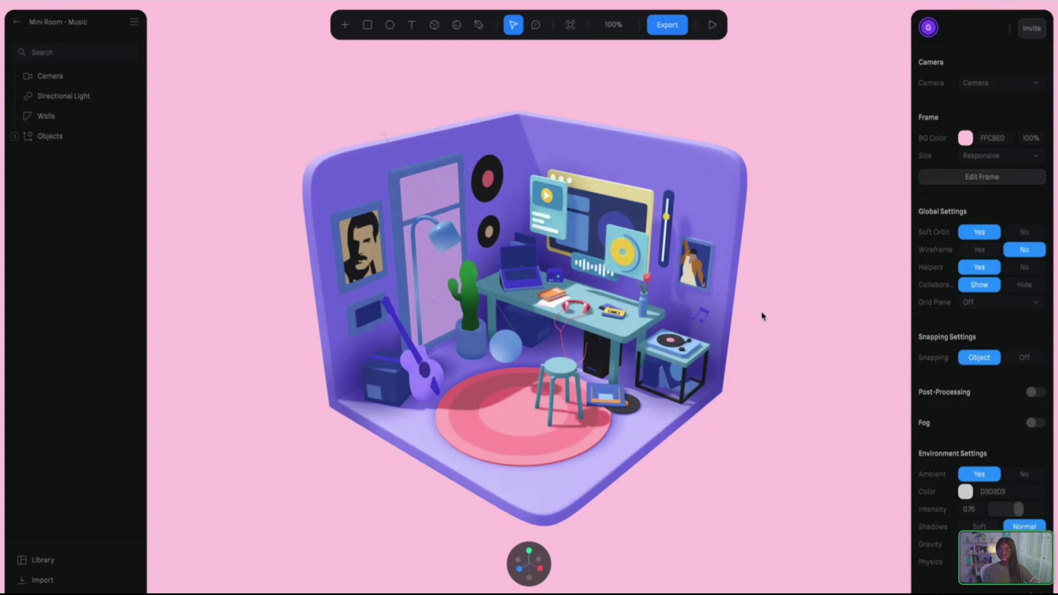
left_click(526, 274)
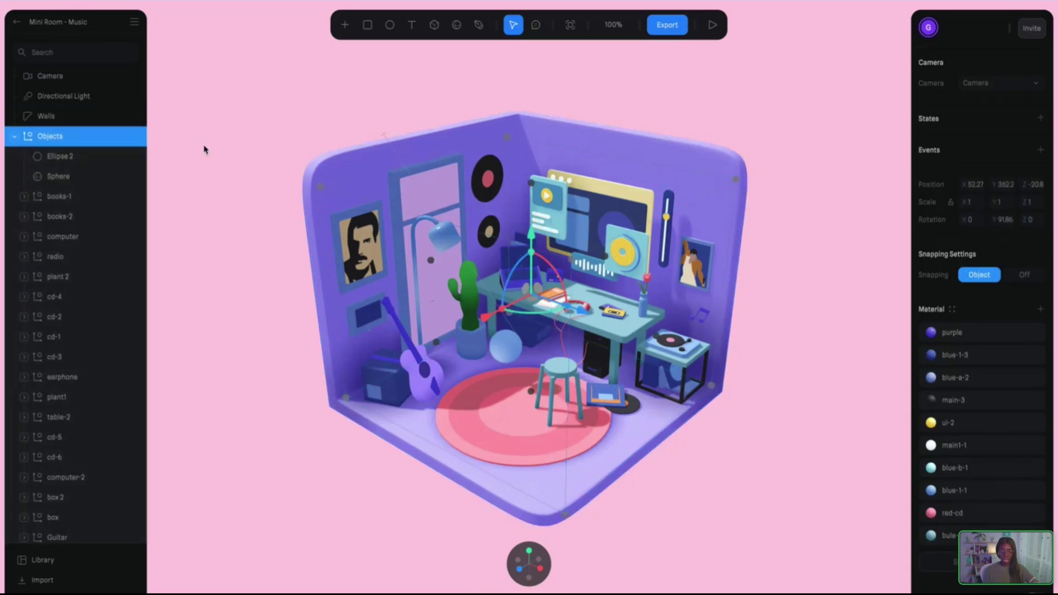
left_click(95, 75)
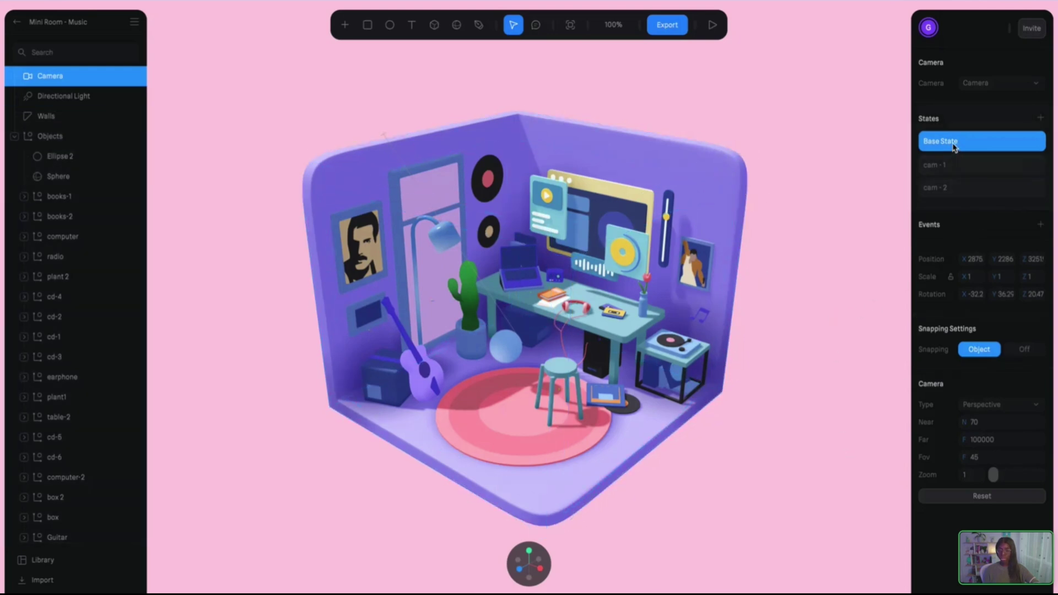
left_click(951, 171)
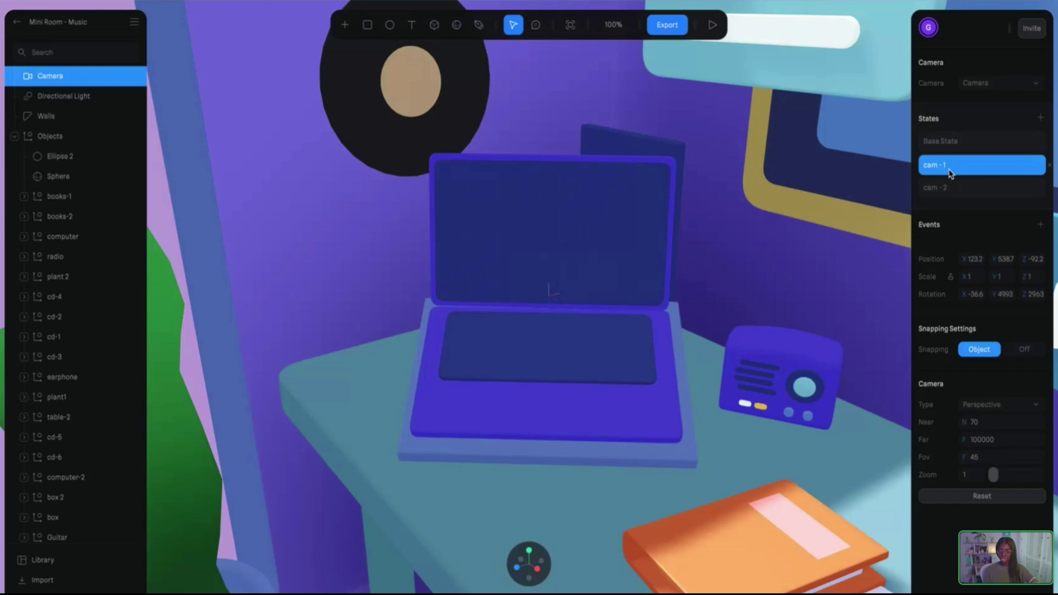
left_click(955, 142)
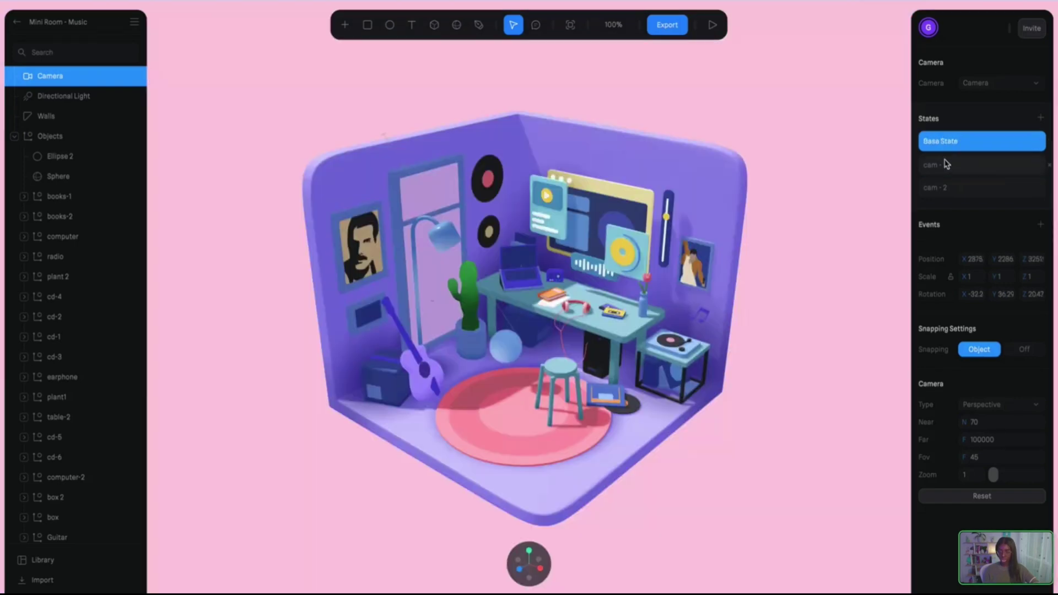
left_click(534, 268)
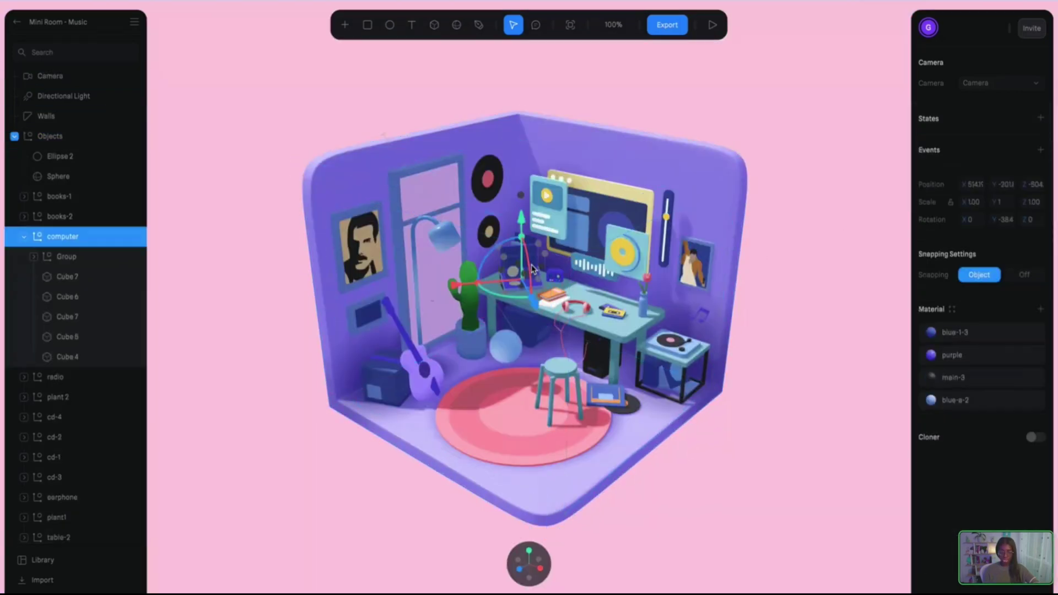
Give the computer a Mouse Down event with Toggle turned on
left_click(24, 237)
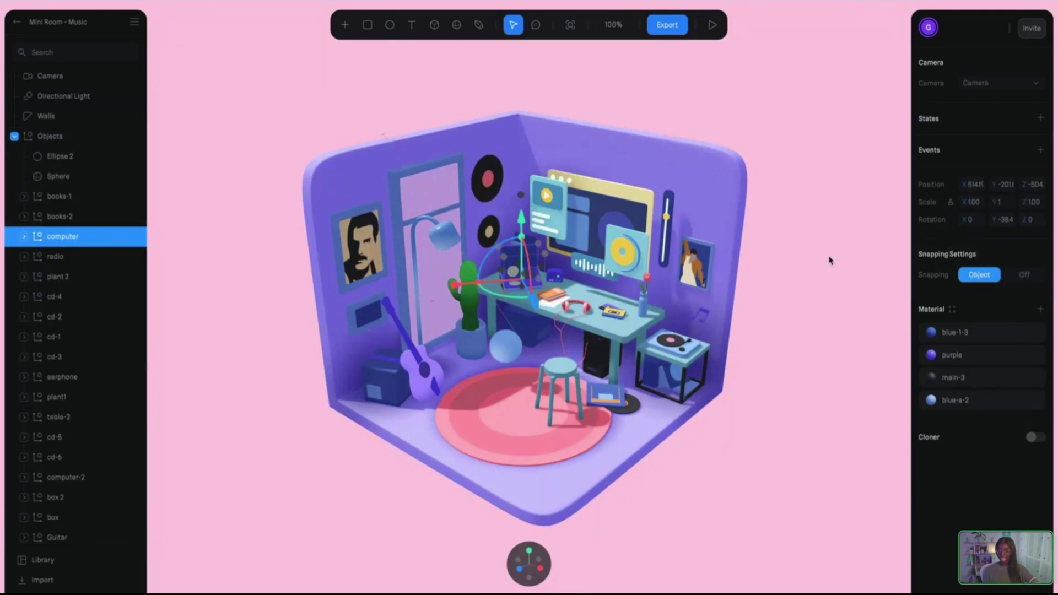
left_click(1040, 150)
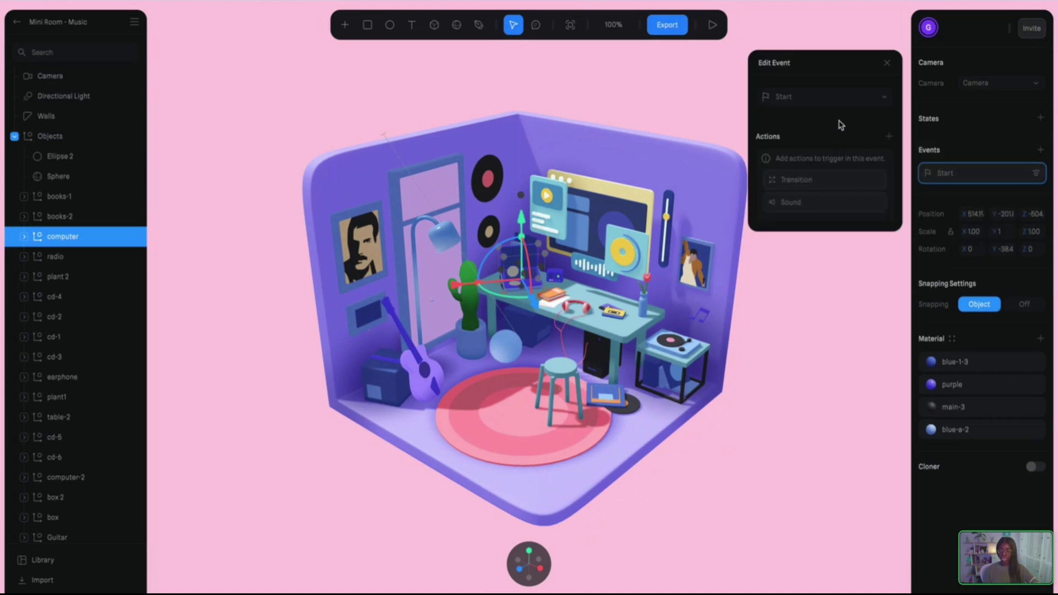
left_click(860, 101)
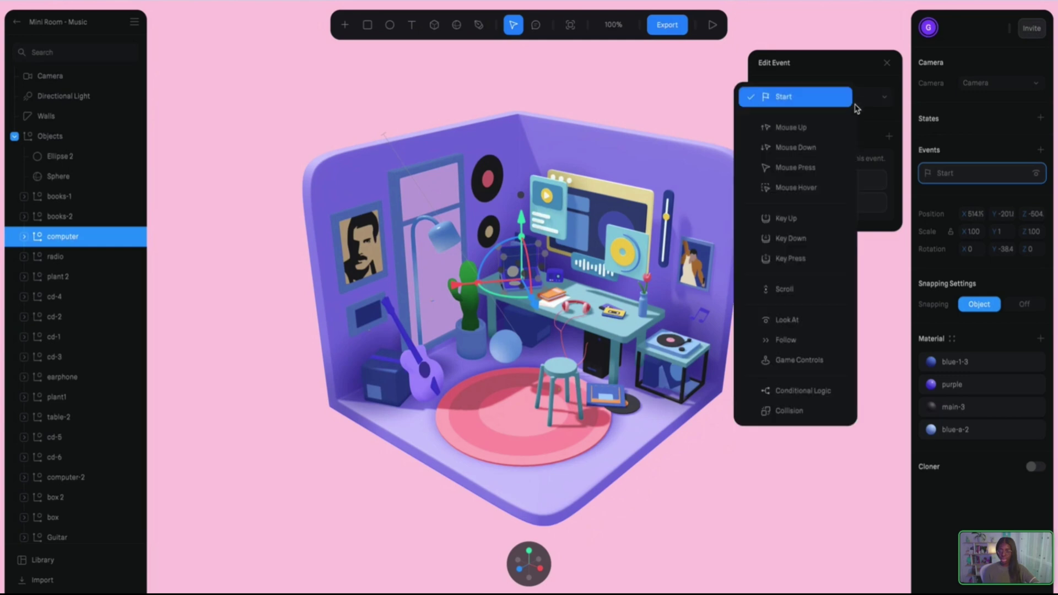
left_click(819, 148)
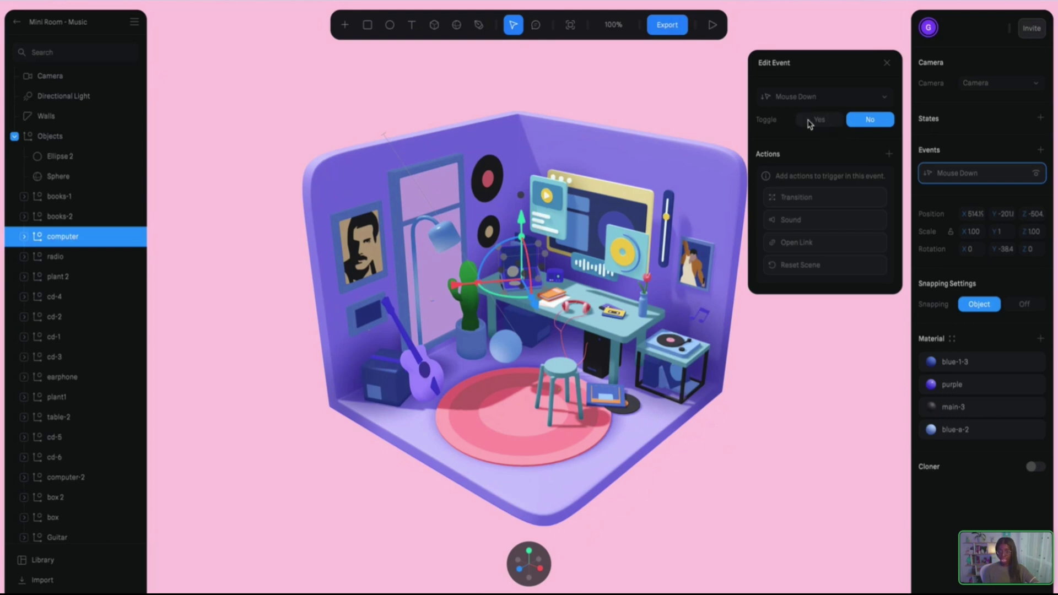
left_click(813, 122)
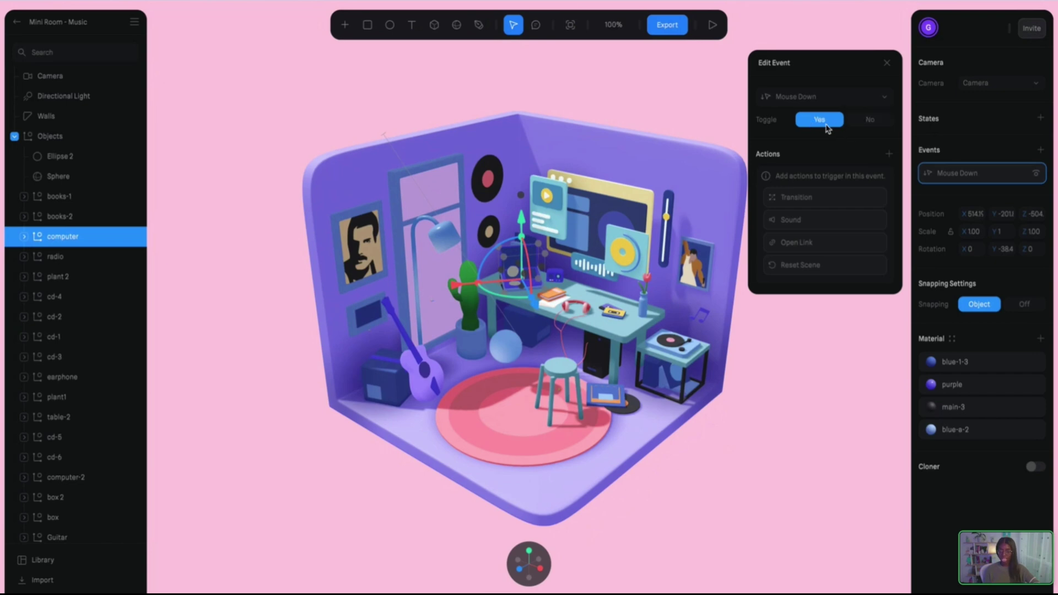
Add a Transition action that moves the Camera to the cam - 1 state
left_click(847, 204)
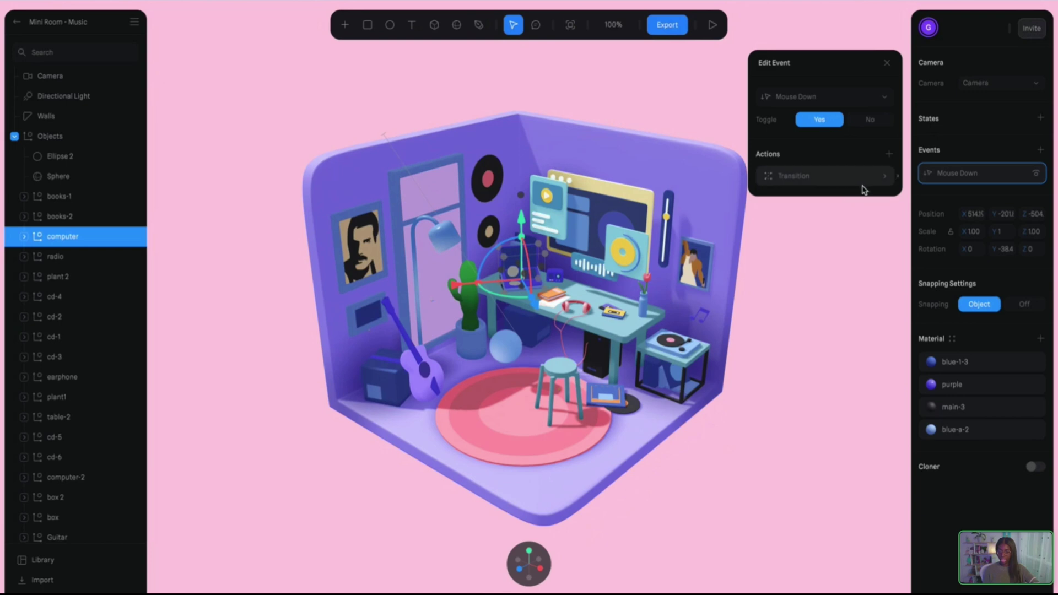
left_click(883, 178)
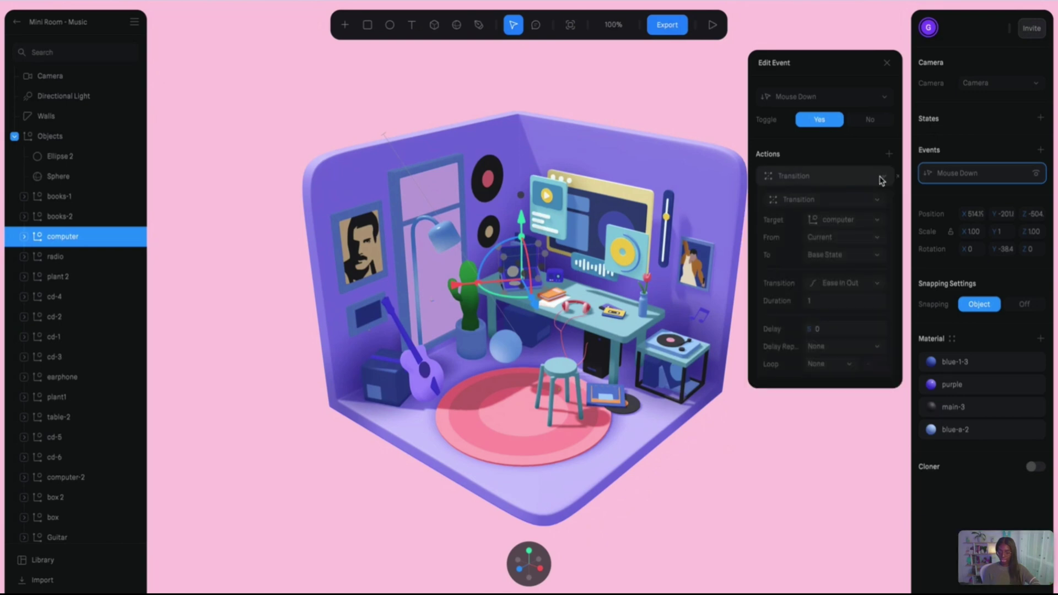
left_click(838, 219)
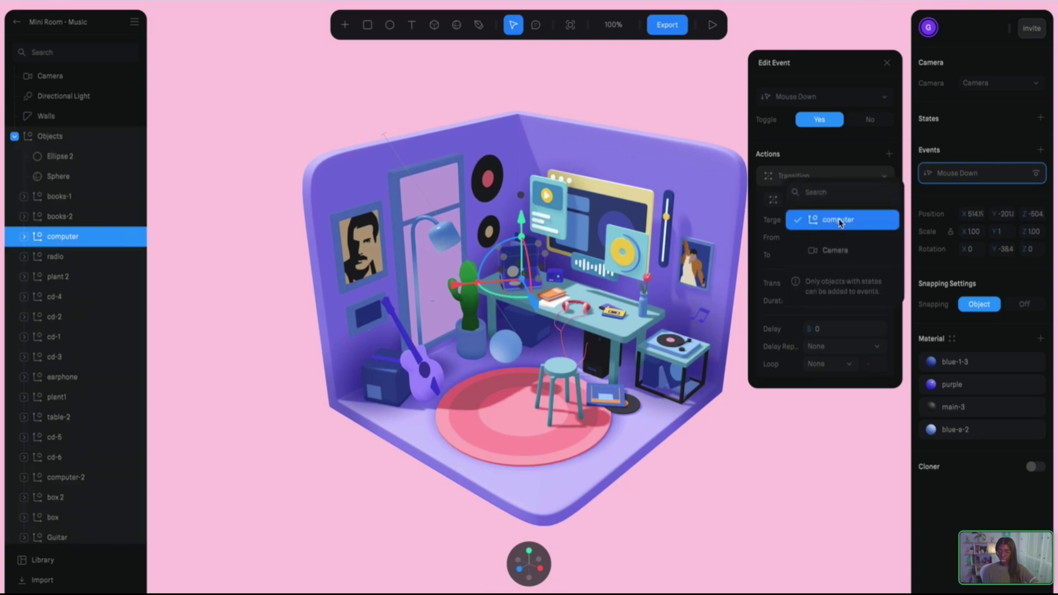
left_click(840, 252)
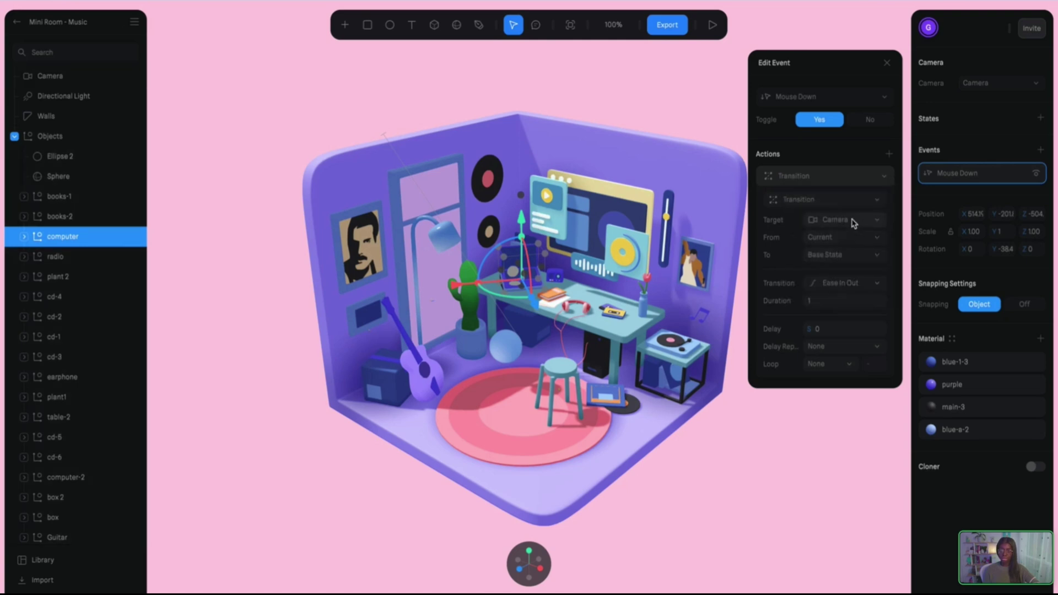
left_click(839, 257)
left_click(839, 285)
left_click(721, 461)
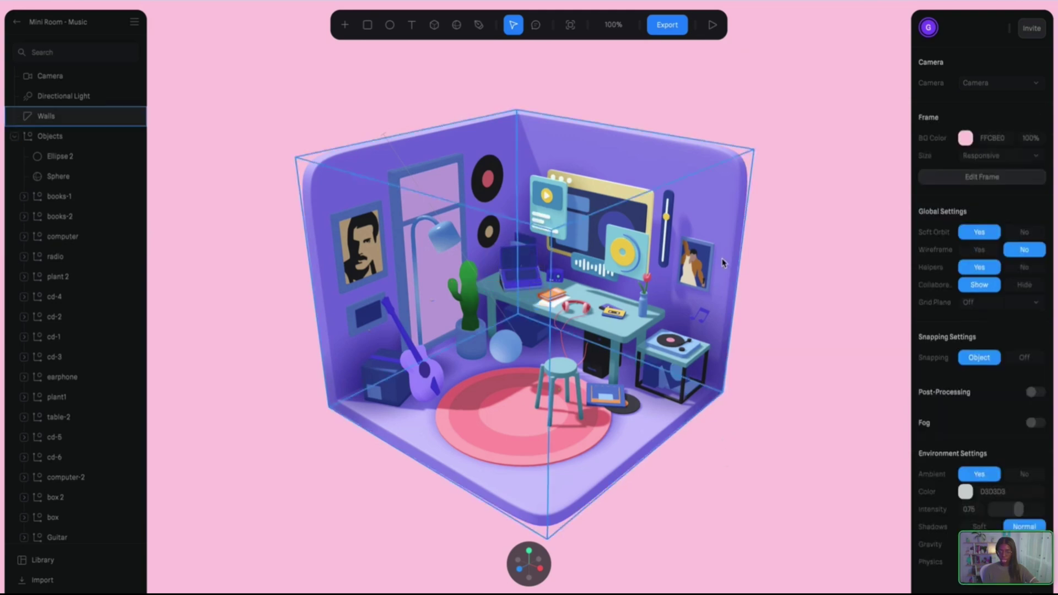
left_click(717, 25)
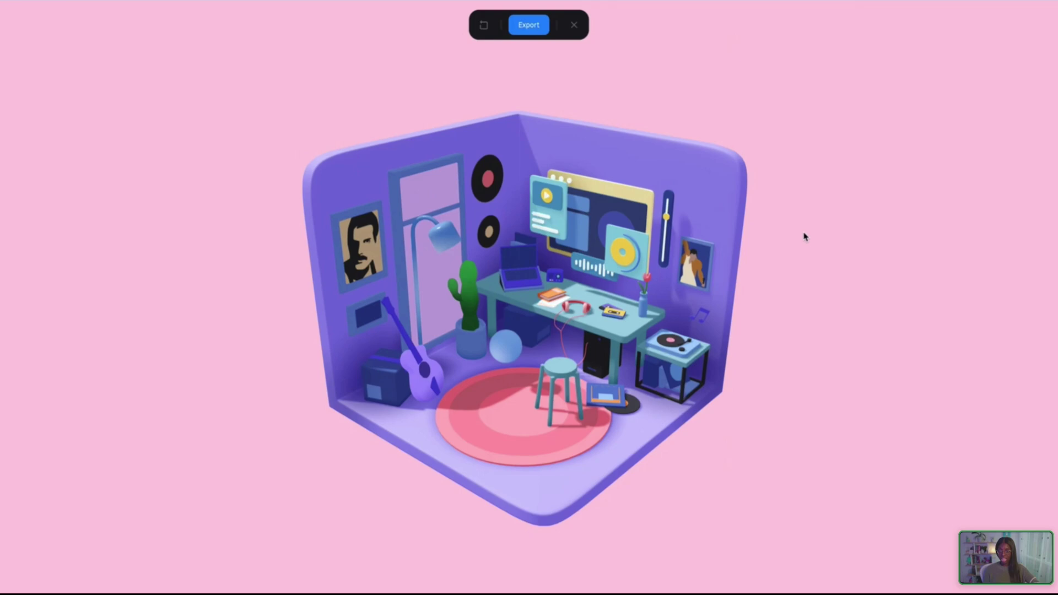
left_click(523, 260)
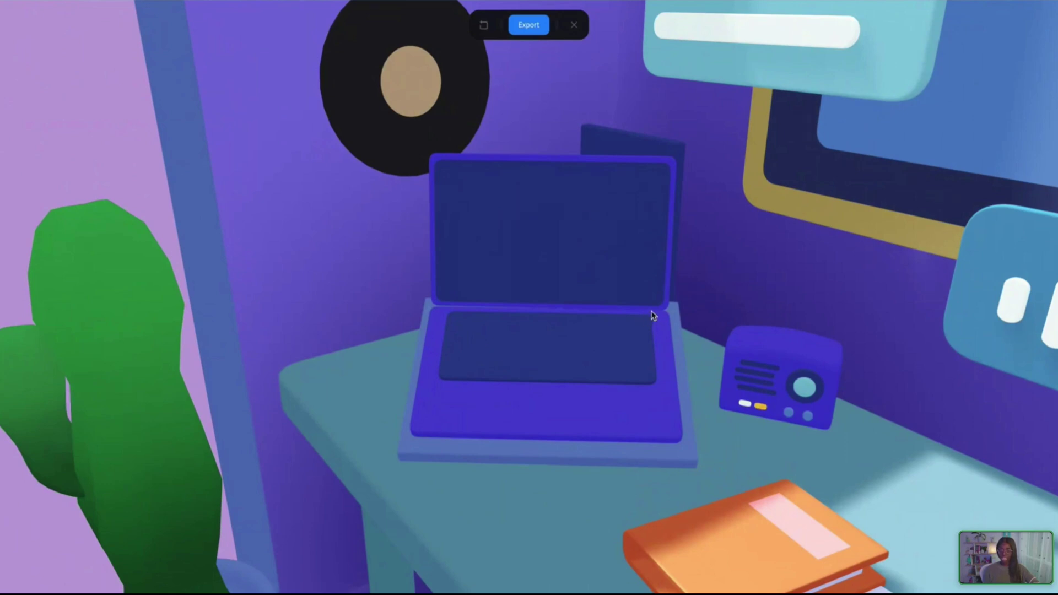
left_click(574, 25)
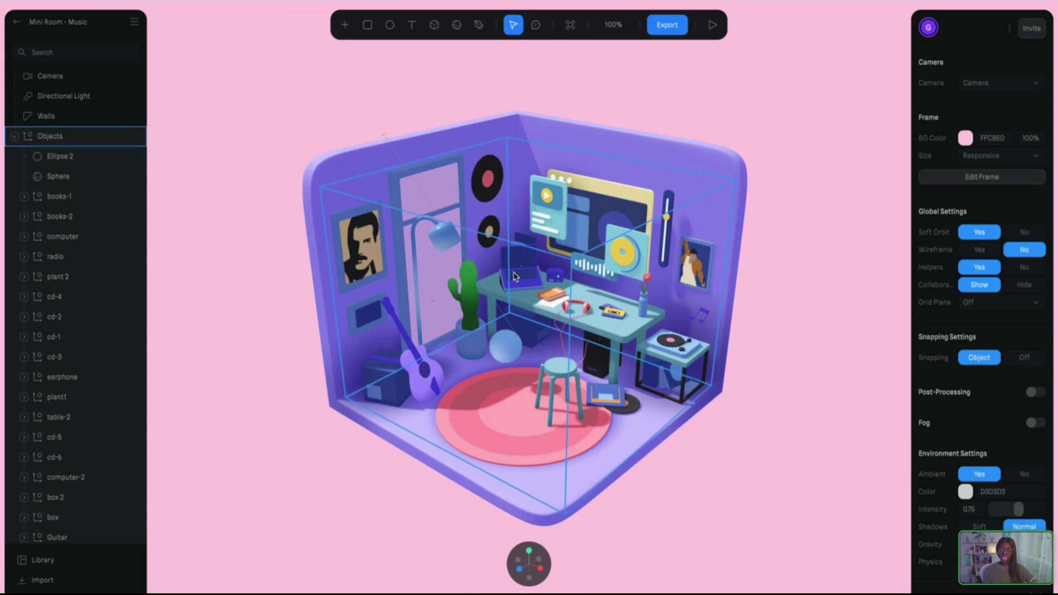
Change the computer's Mouse Down transition duration from 1 to 3
left_click(527, 272)
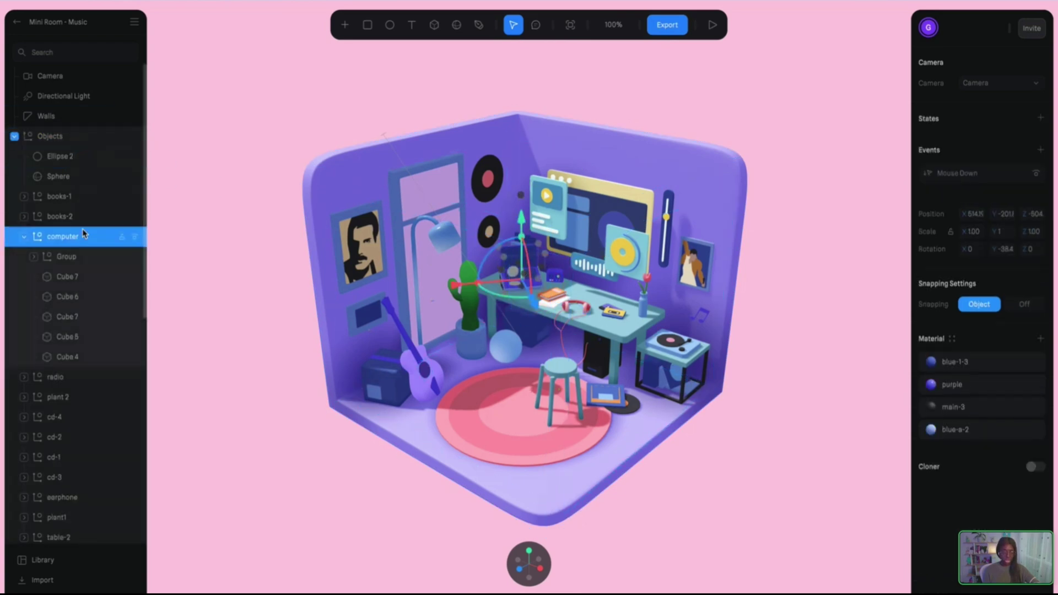
left_click(997, 175)
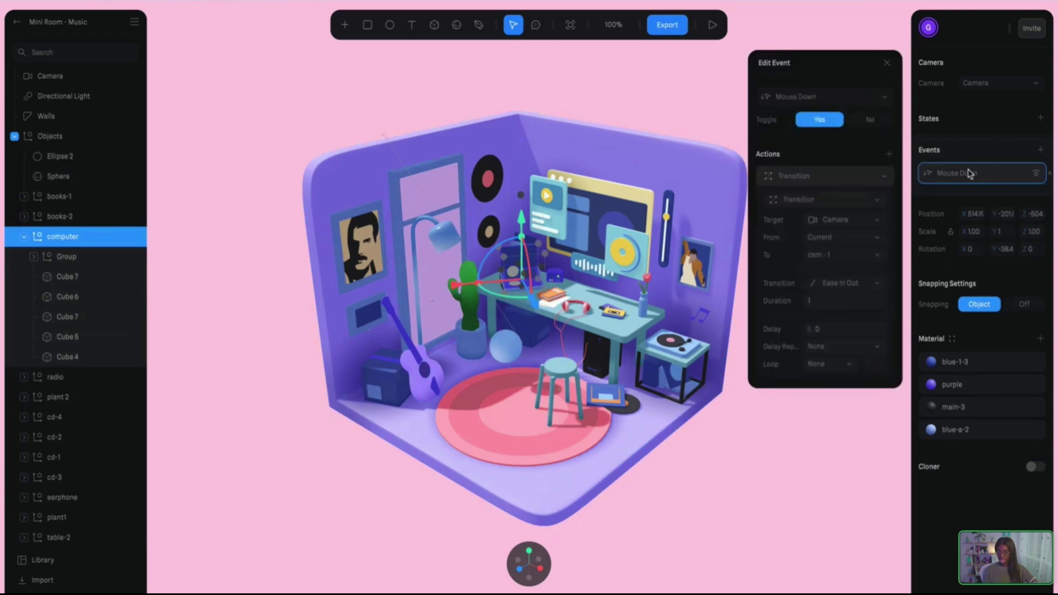
left_click(827, 302)
key("BackSpace")
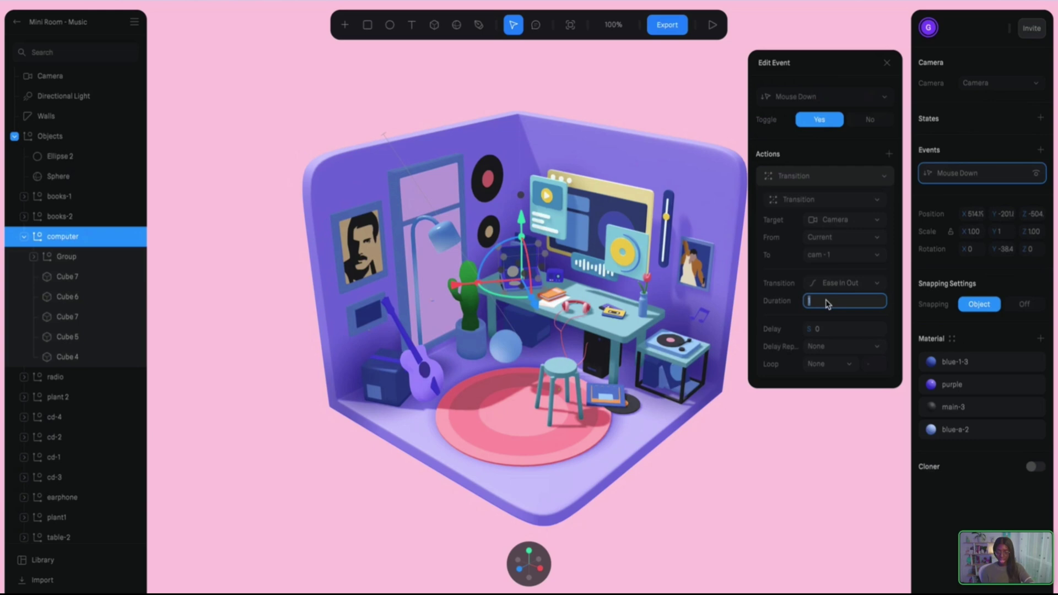
type("3")
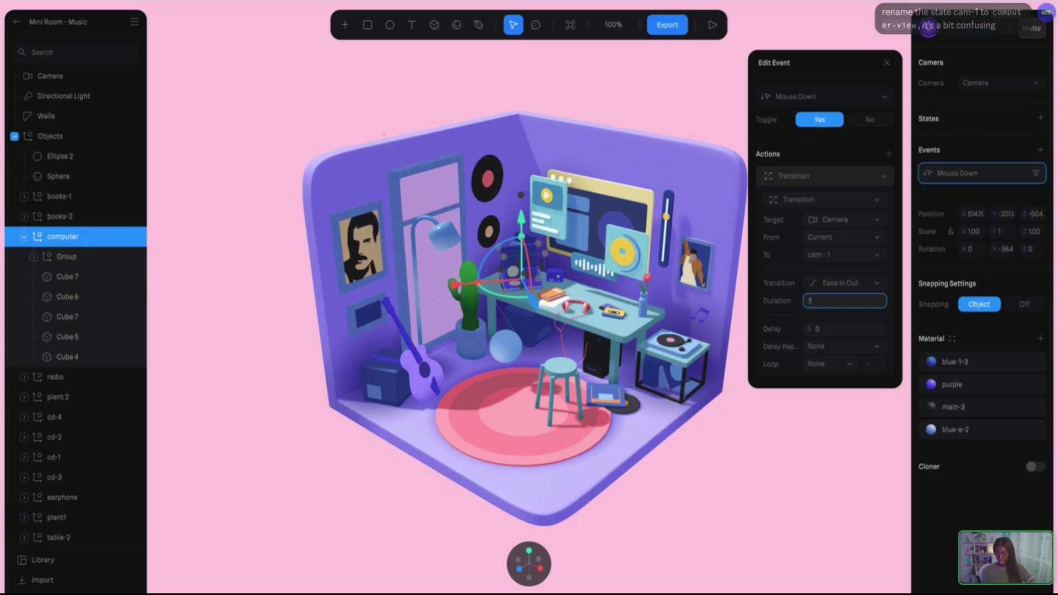
Play the scene and click the laptop to test the slower camera transition
left_click(814, 460)
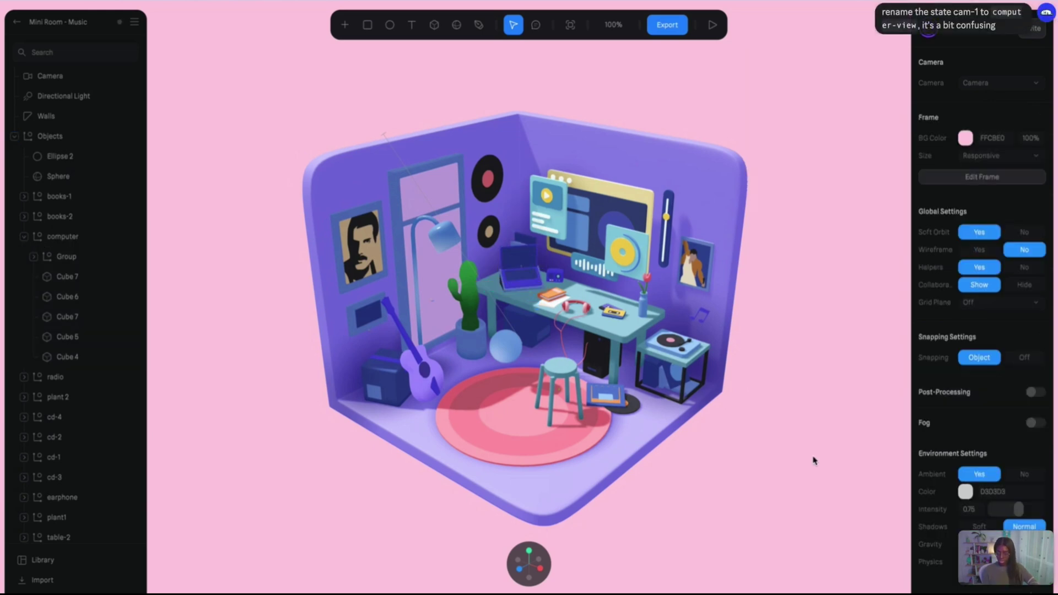
left_click(712, 25)
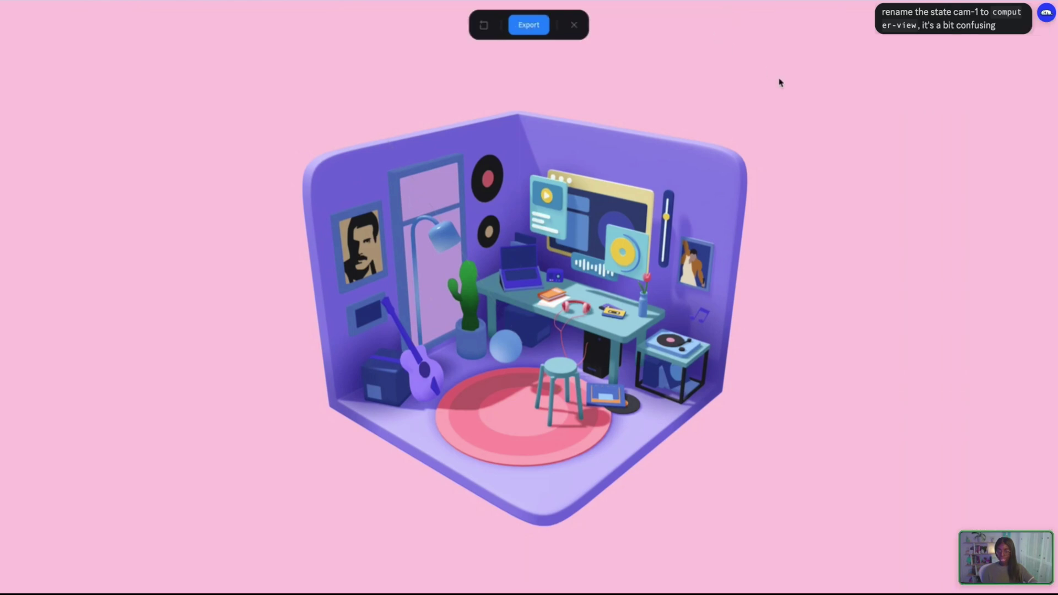
left_click(516, 263)
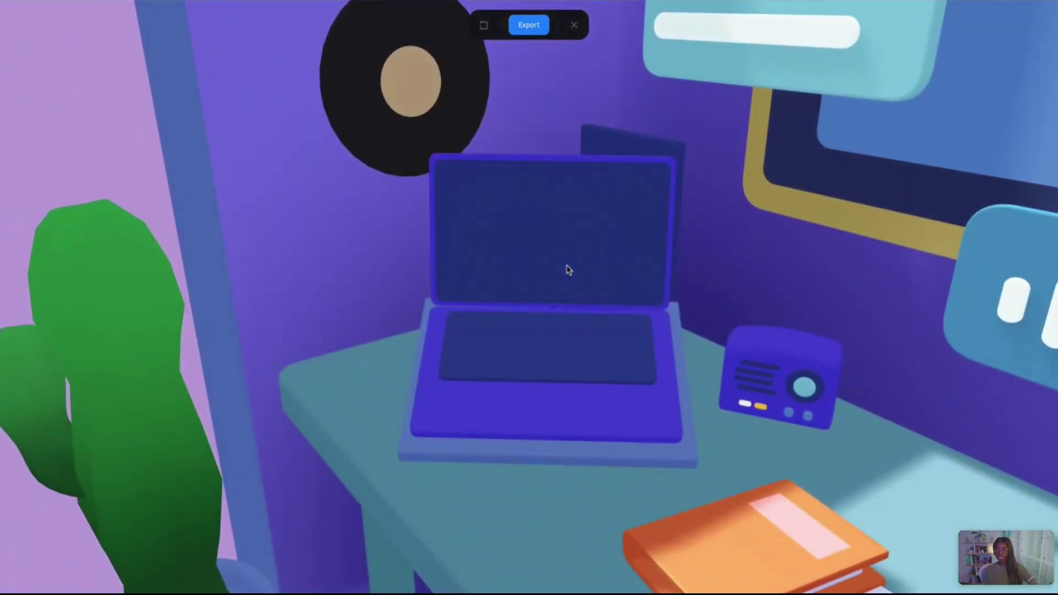
Exit the preview and rename the Camera's cam - 1 state to computer-view
key("Escape")
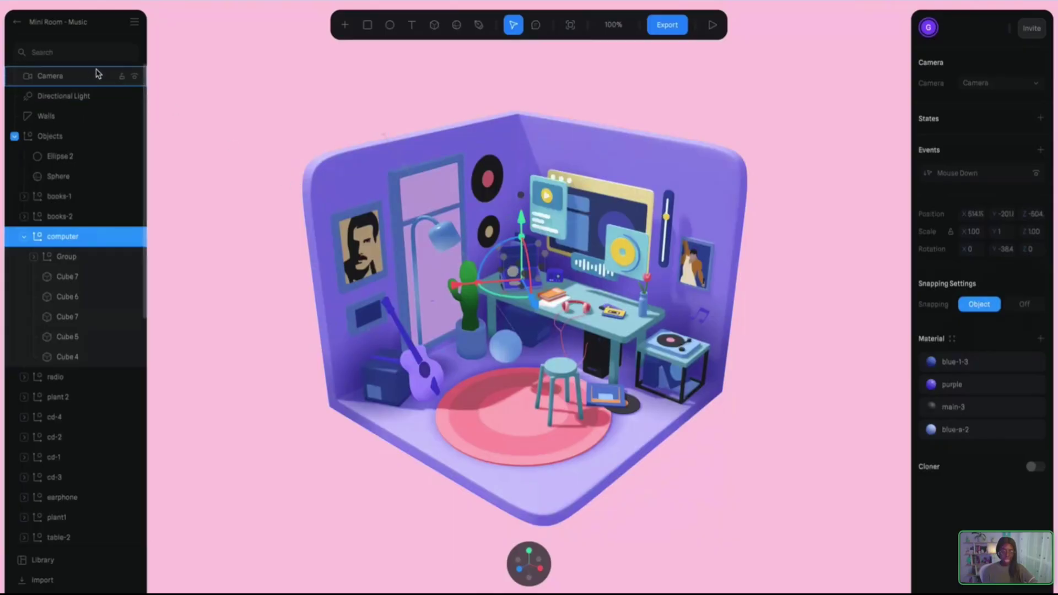
left_click(91, 75)
double_click(959, 165)
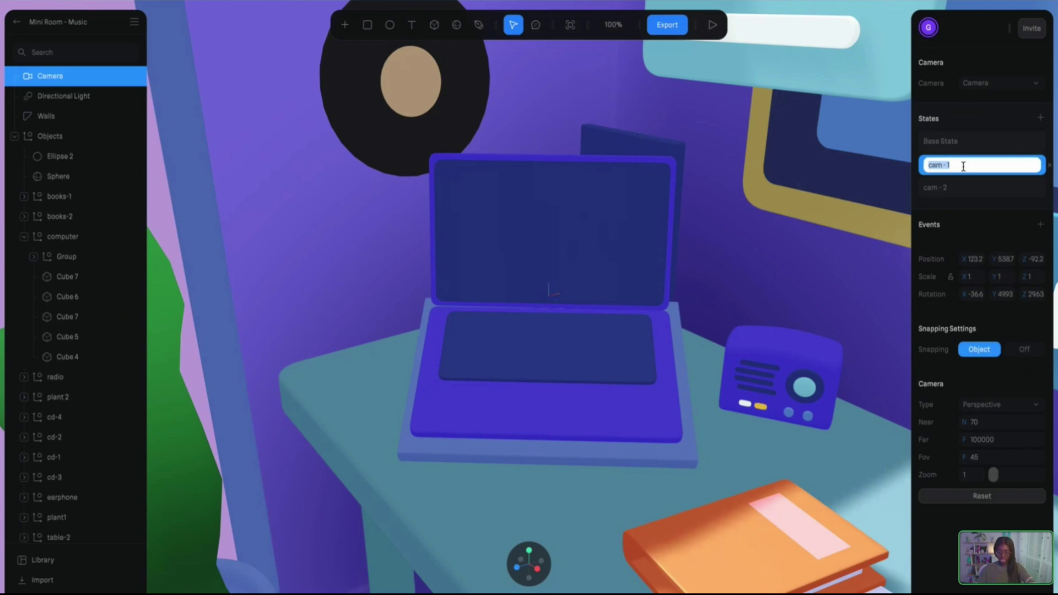
type("computer-v")
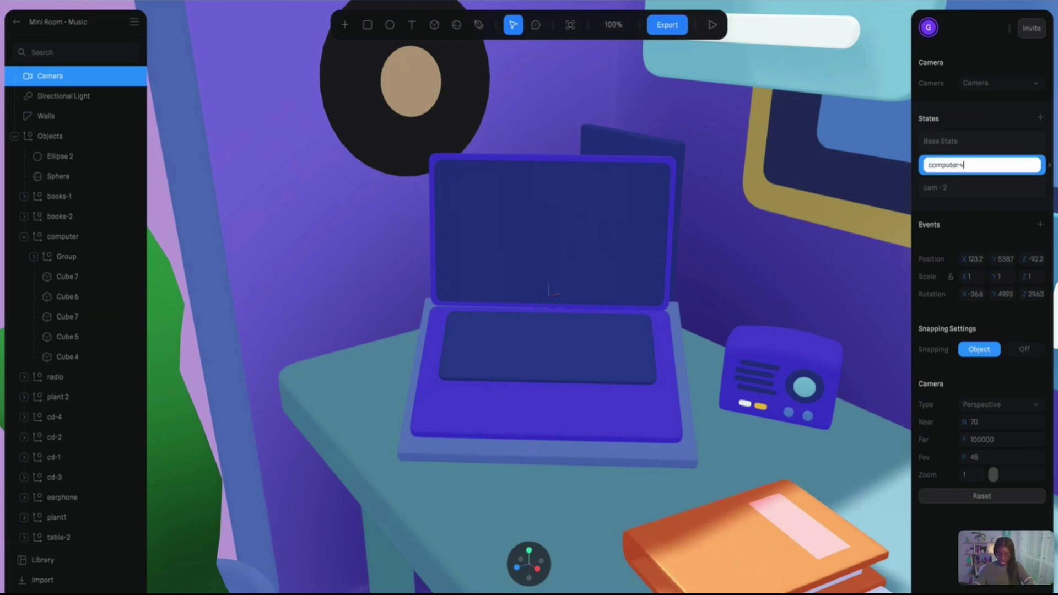
type("iew")
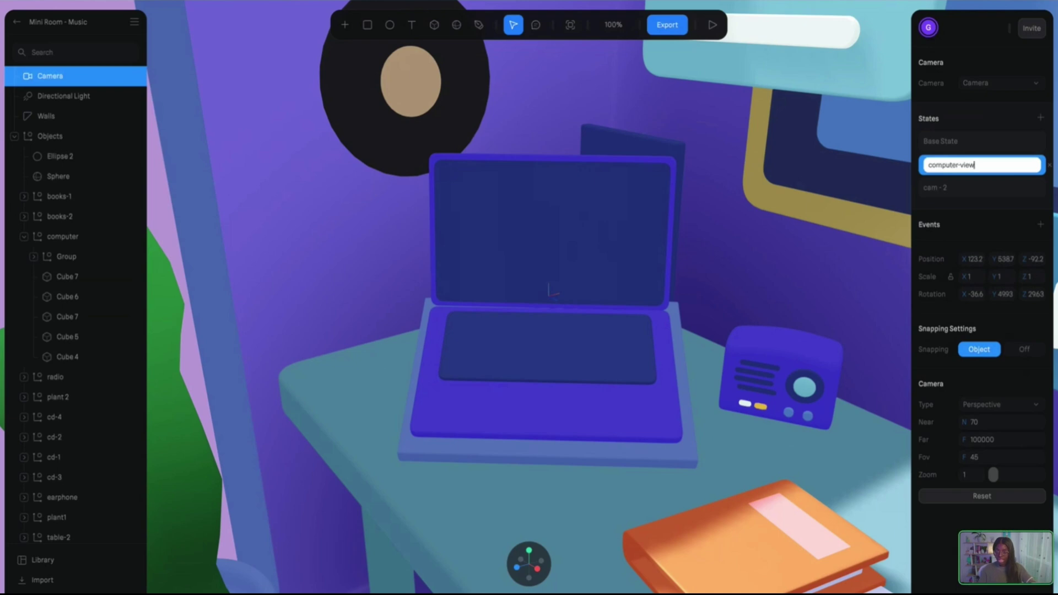
key("Return")
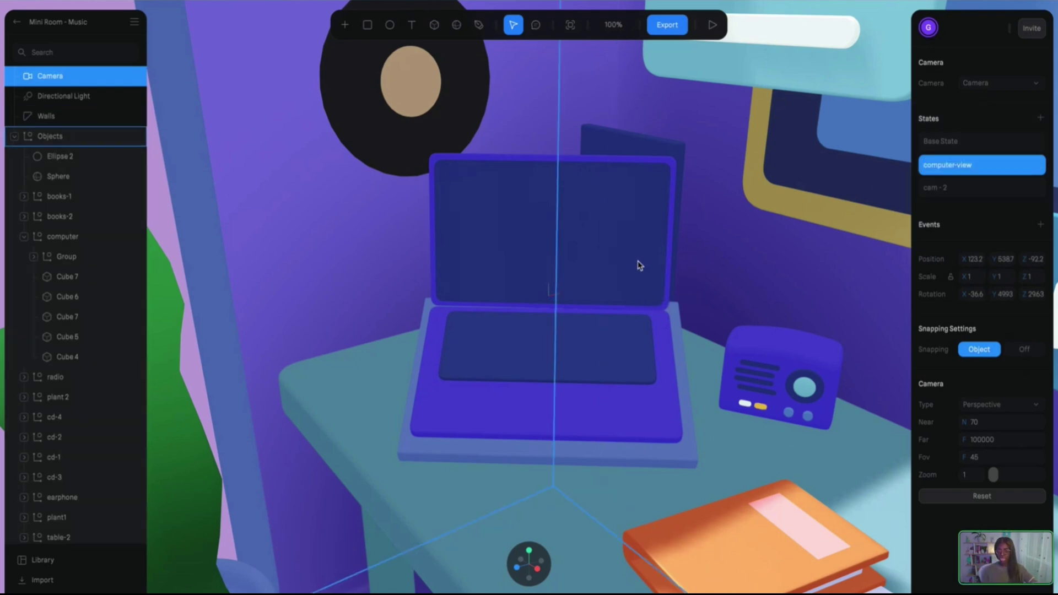
Rename the cam - 2 state to guitar-view
double_click(940, 187)
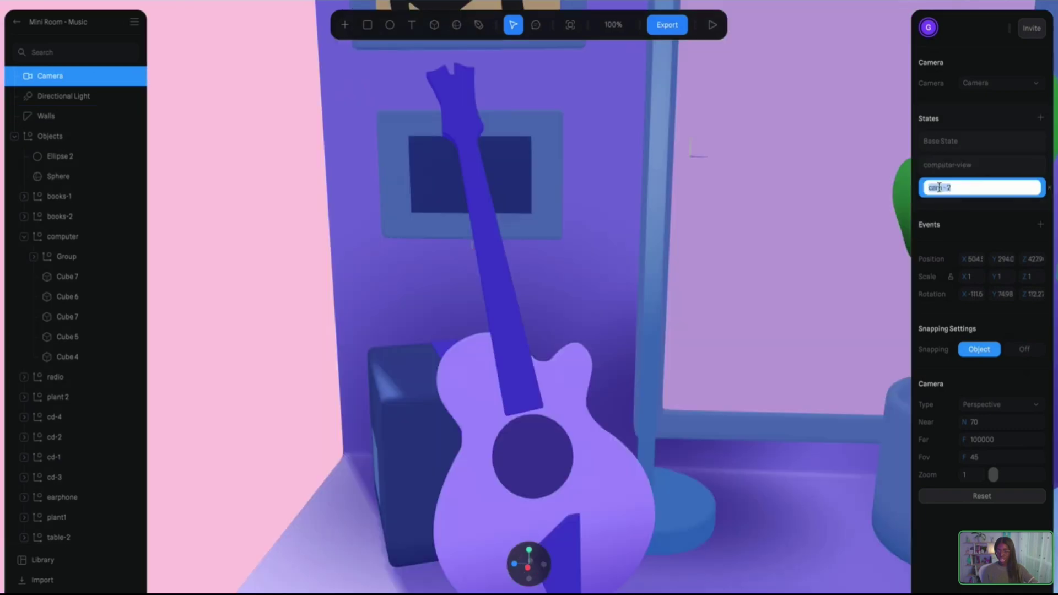
type("c")
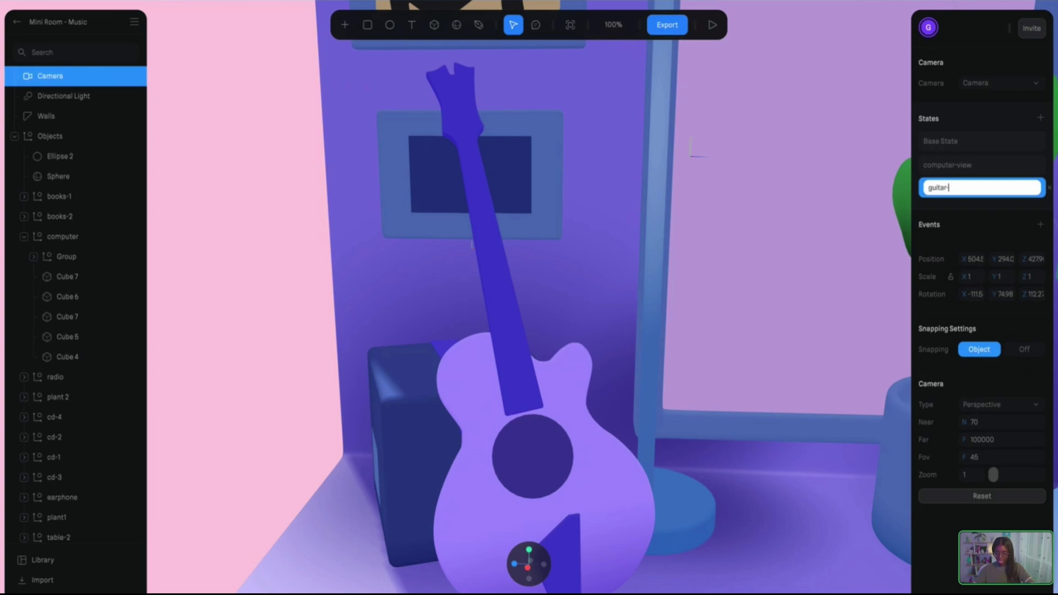
type("uitar-view")
key("Return")
left_click(785, 179)
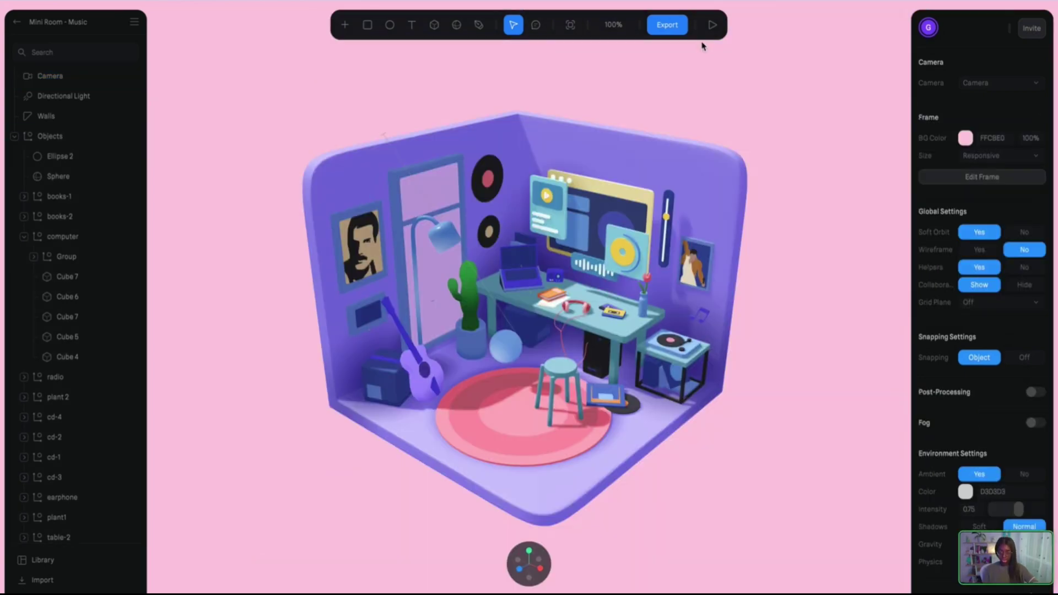
left_click(713, 24)
left_click(535, 261)
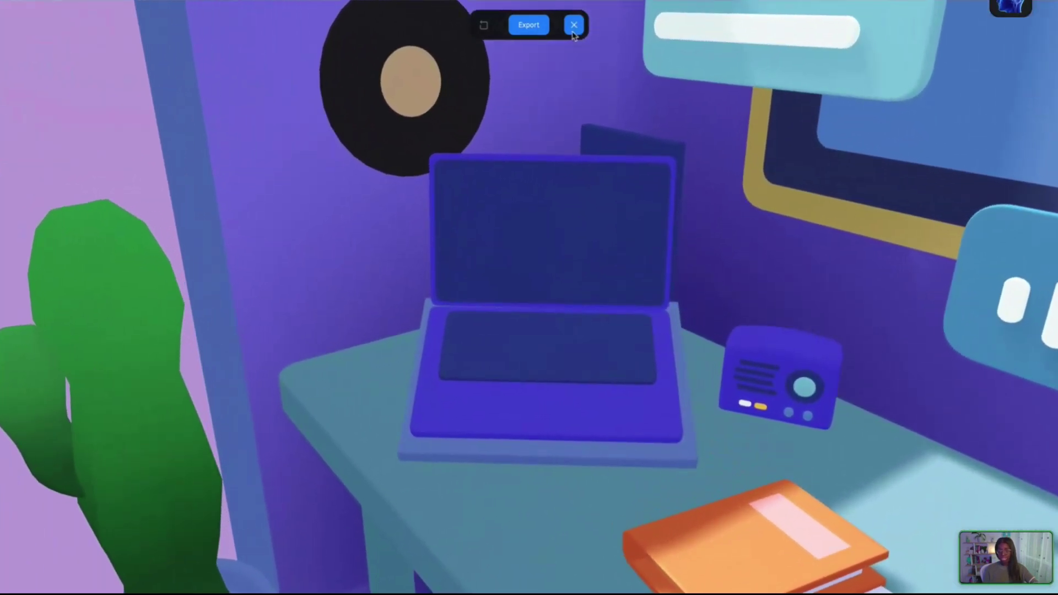
left_click(573, 32)
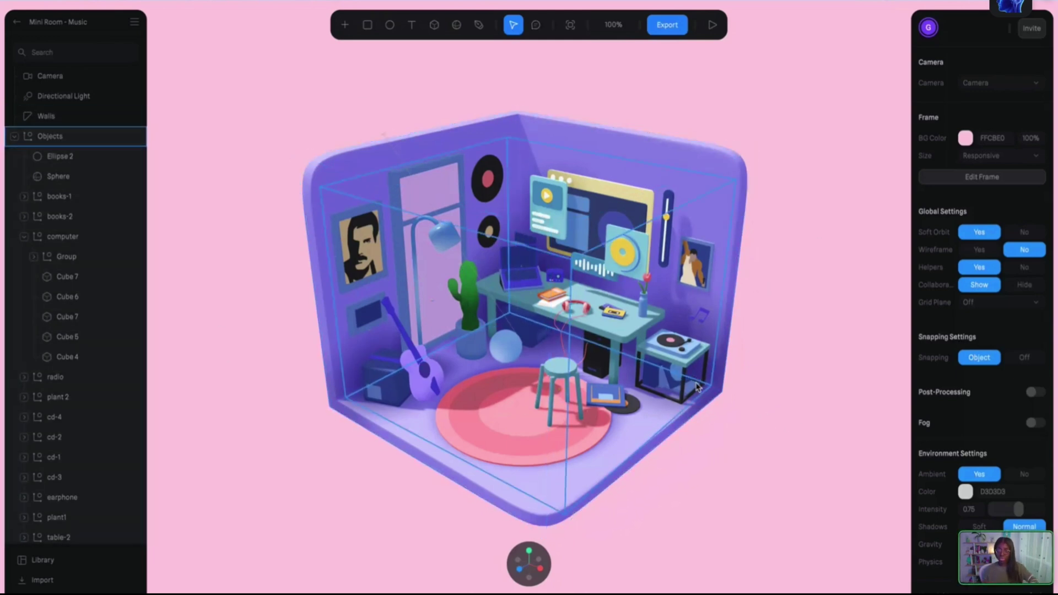
Add a new state to the computer with the computer scaled up to 120
left_click(528, 270)
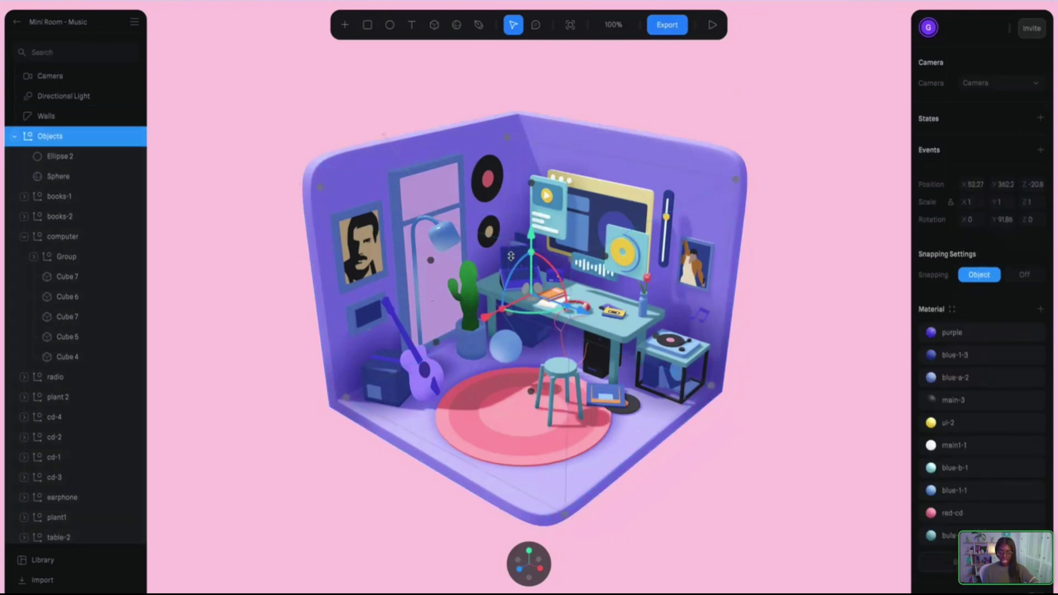
double_click(503, 262)
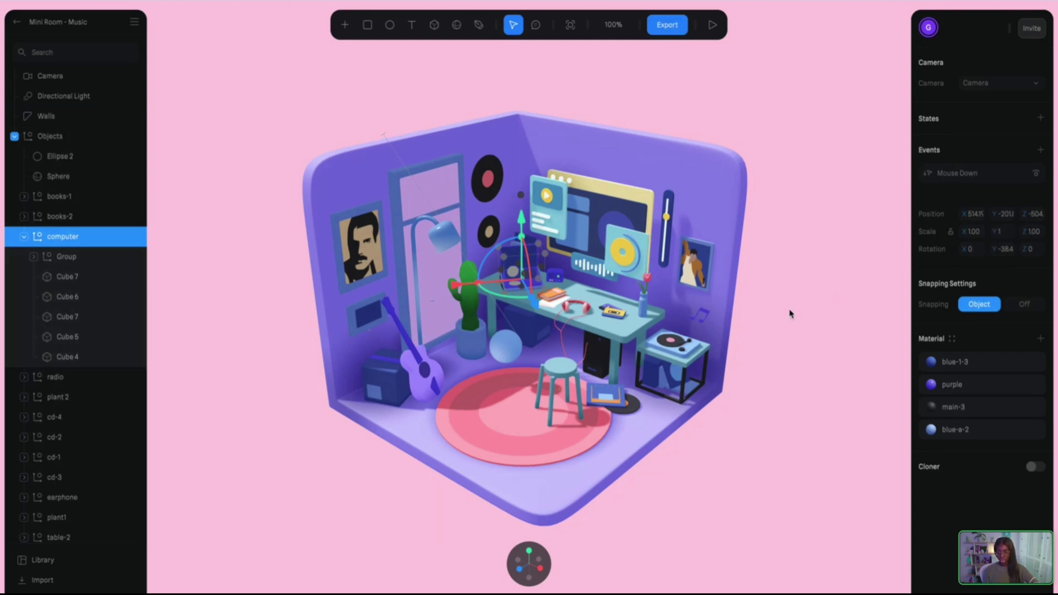
left_click(1040, 119)
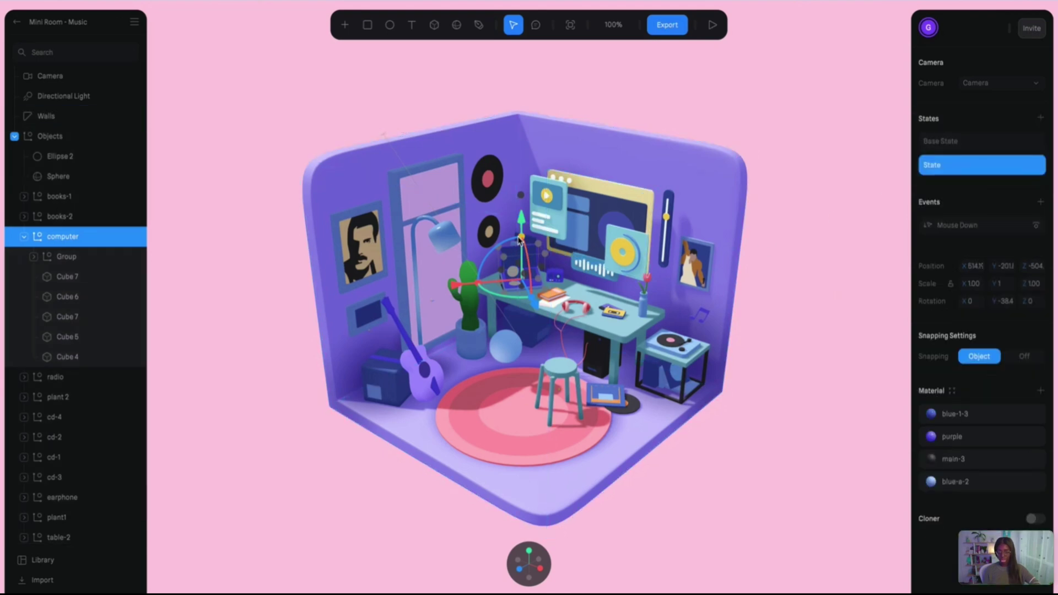
left_click_drag(519, 243, 520, 233)
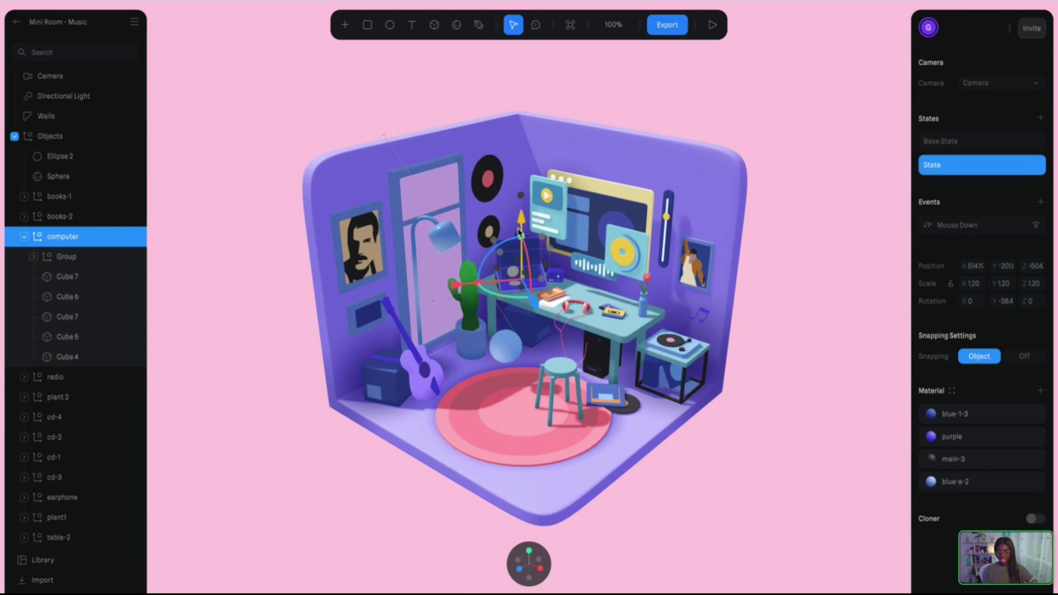
Give the computer a Mouse Hover event with a Transition action to its new State
left_click(1041, 203)
left_click(863, 181)
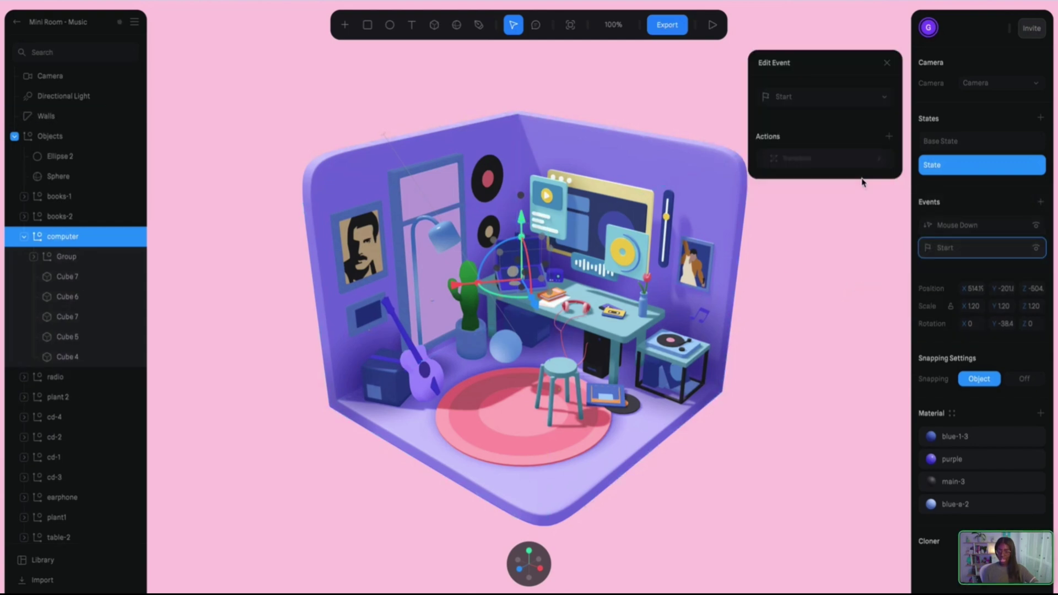
left_click(872, 102)
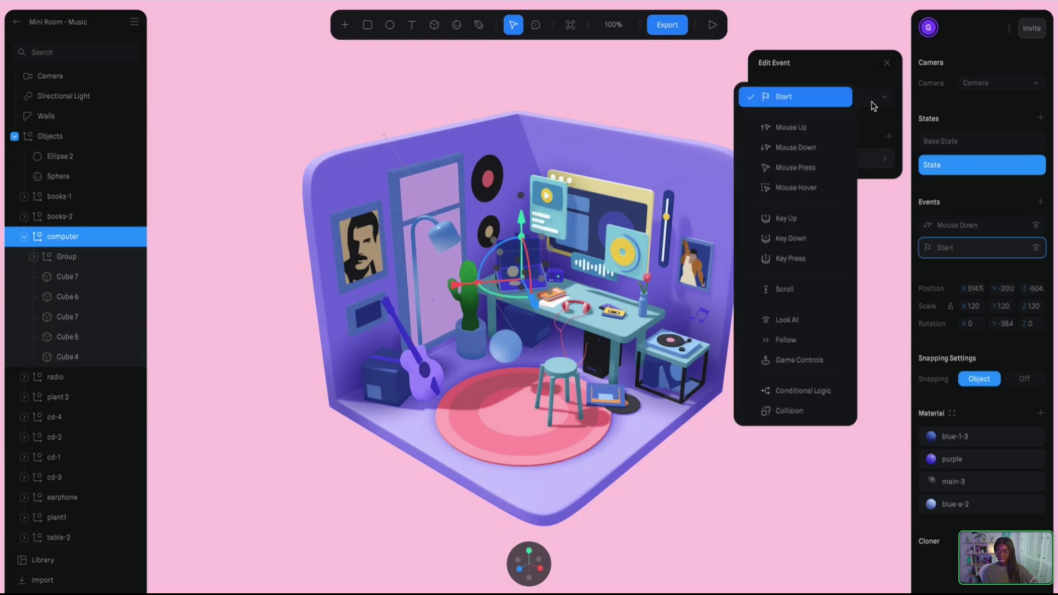
left_click(814, 185)
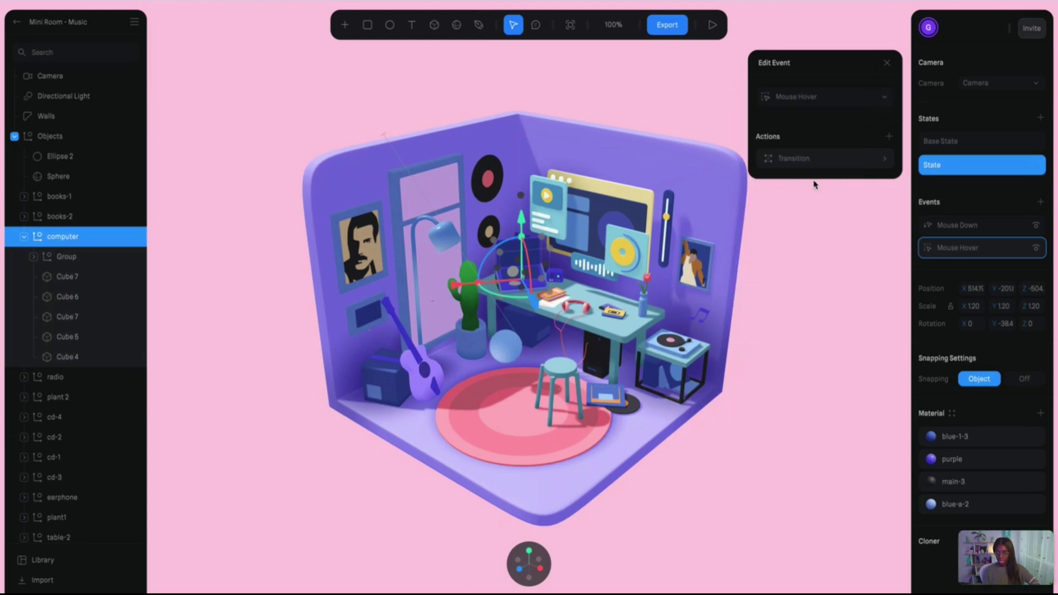
left_click(835, 164)
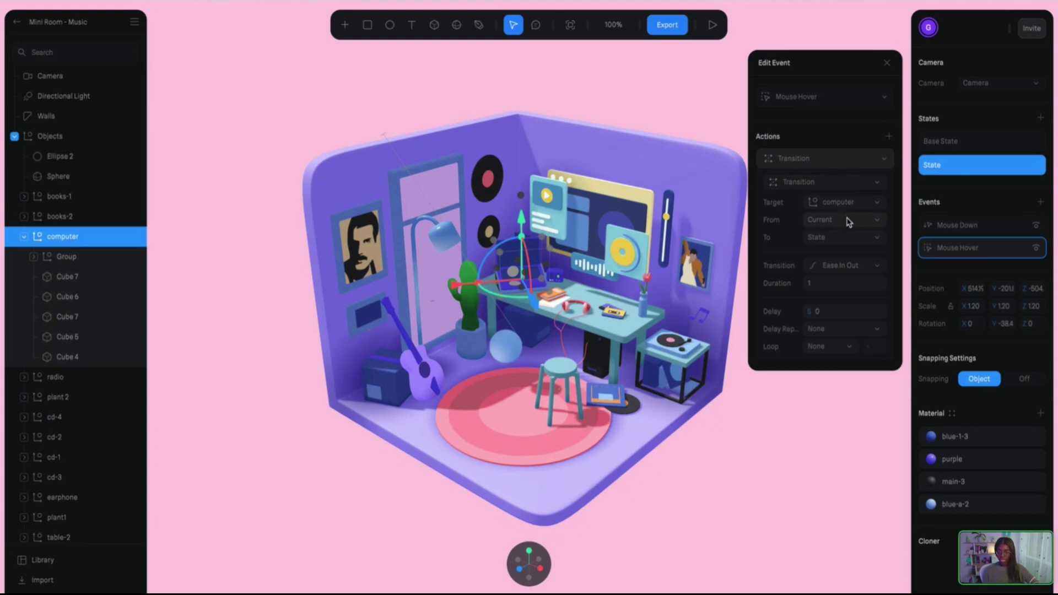
Preview the scene to test the computer's hover effect, then return to editing
left_click(704, 80)
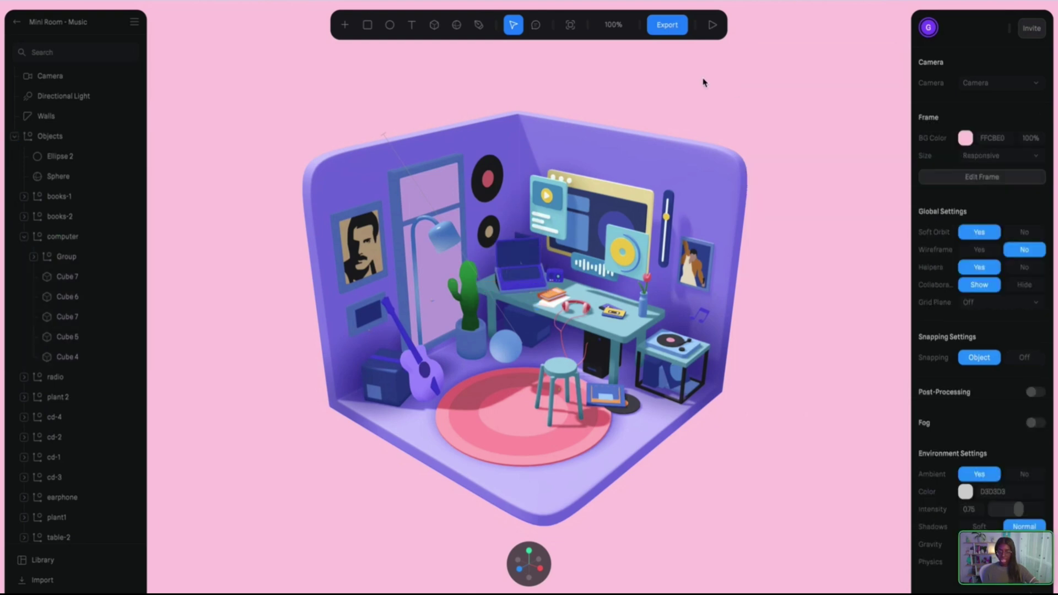
left_click(714, 23)
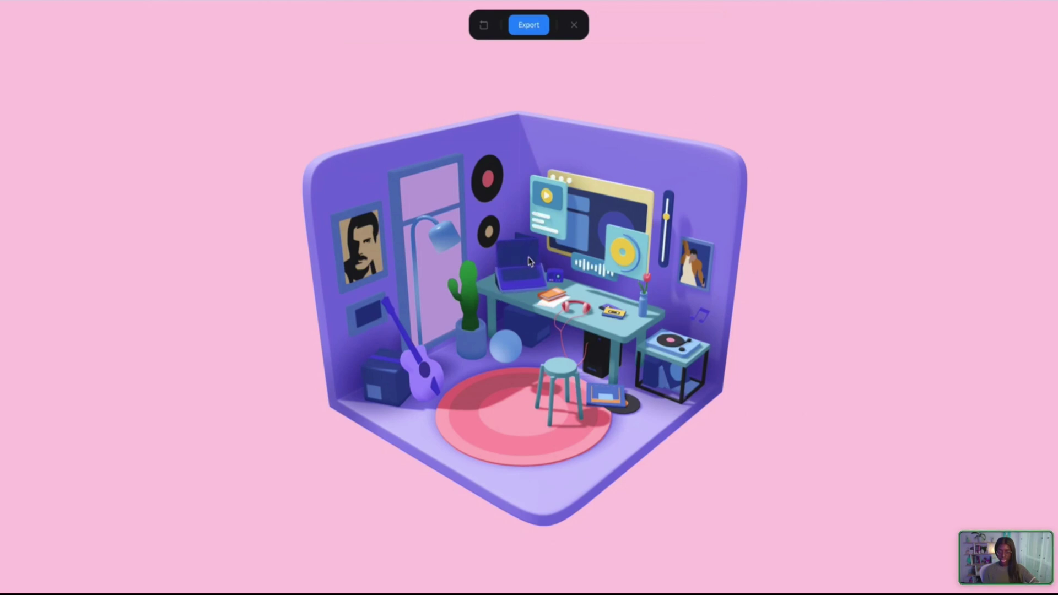
left_click(574, 25)
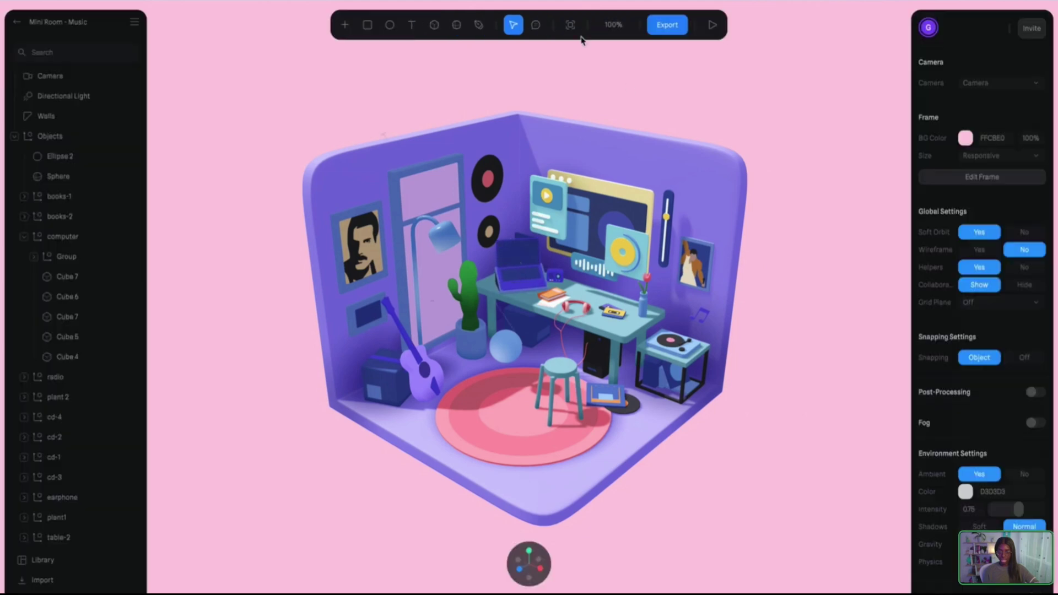
Switch the computer's hover transition easing to Spring and adjust its Damping value
left_click(531, 283)
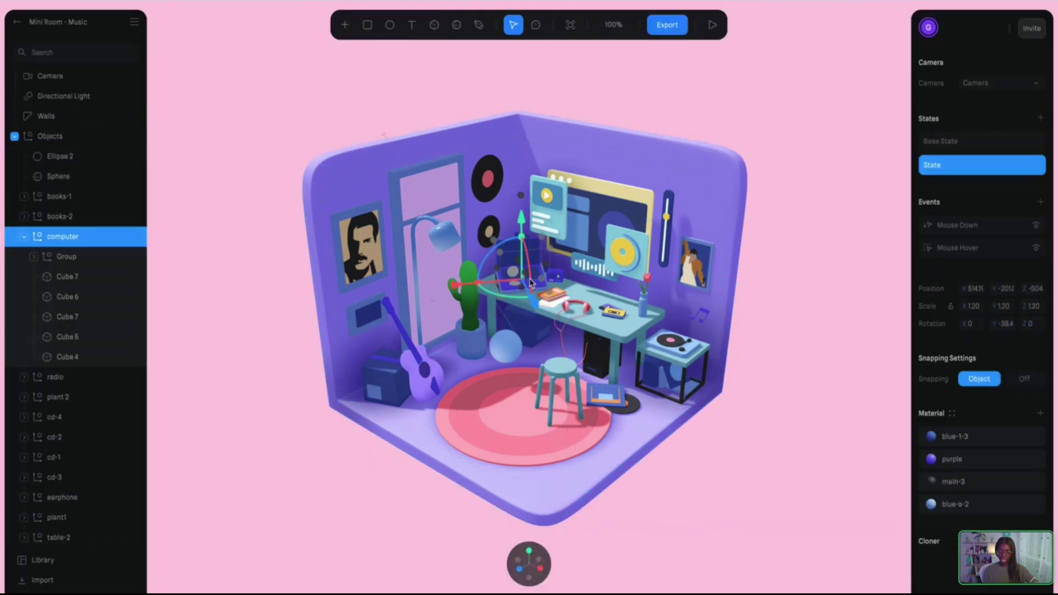
left_click(958, 249)
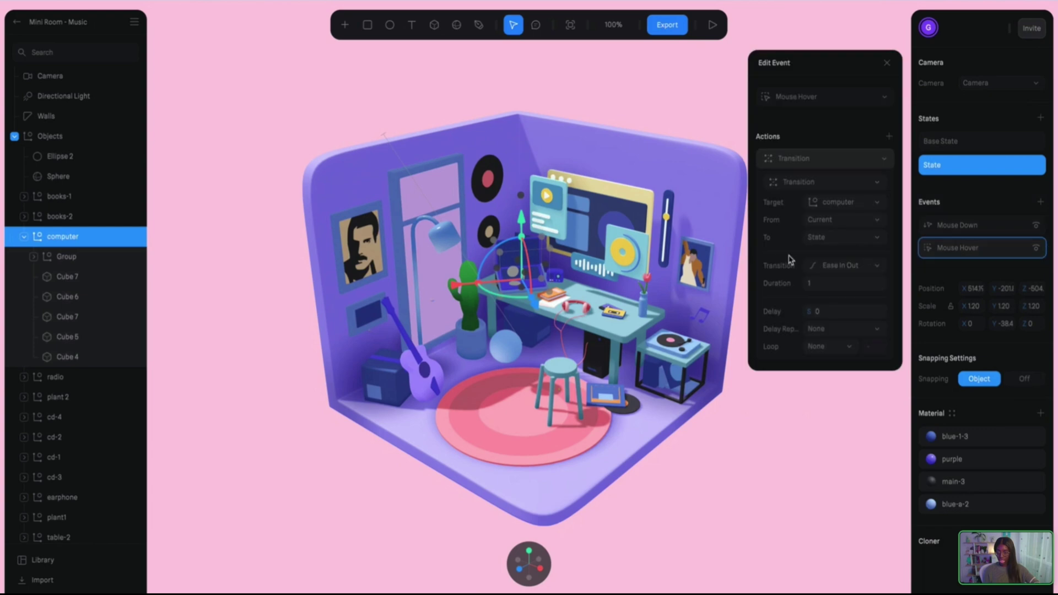
left_click(842, 267)
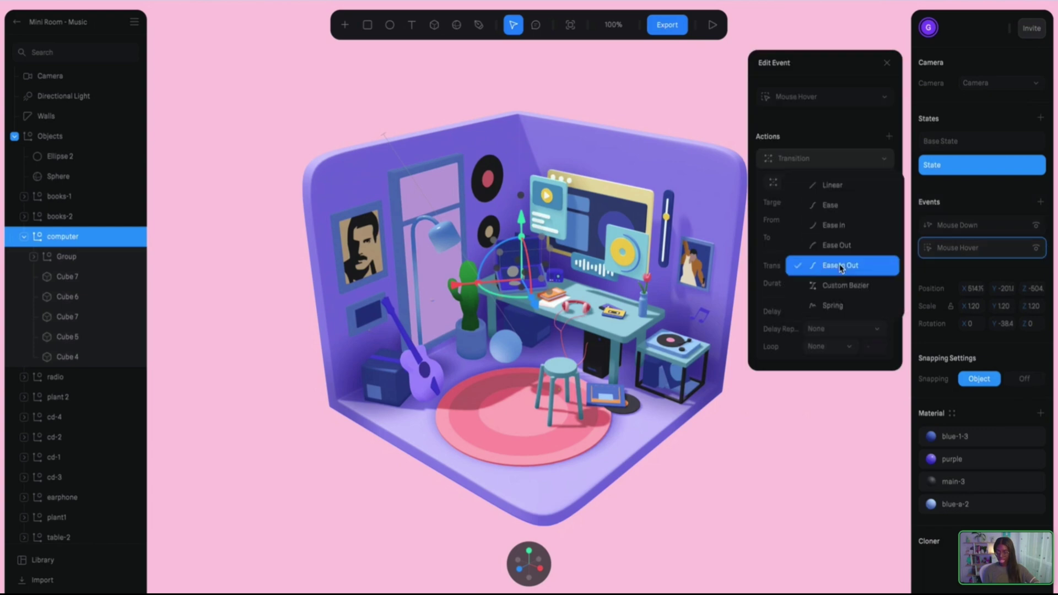
left_click(844, 307)
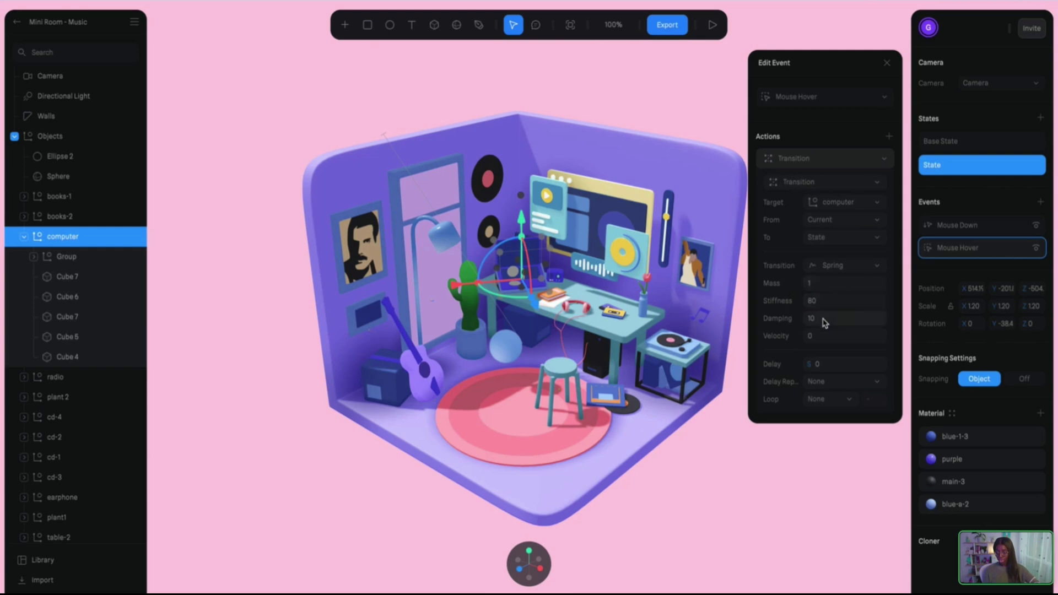
left_click(825, 323)
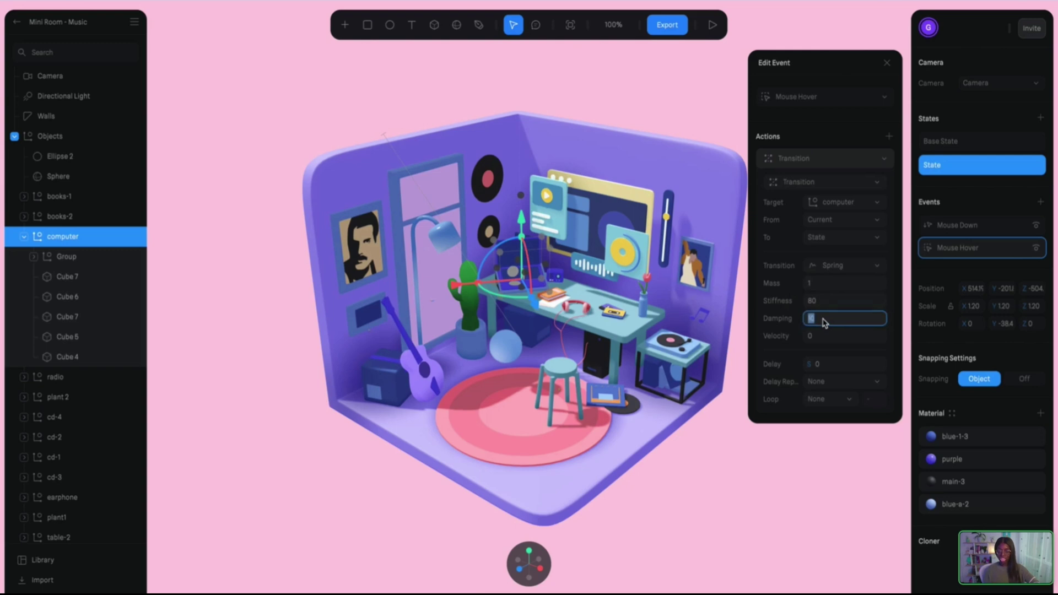
left_click(754, 506)
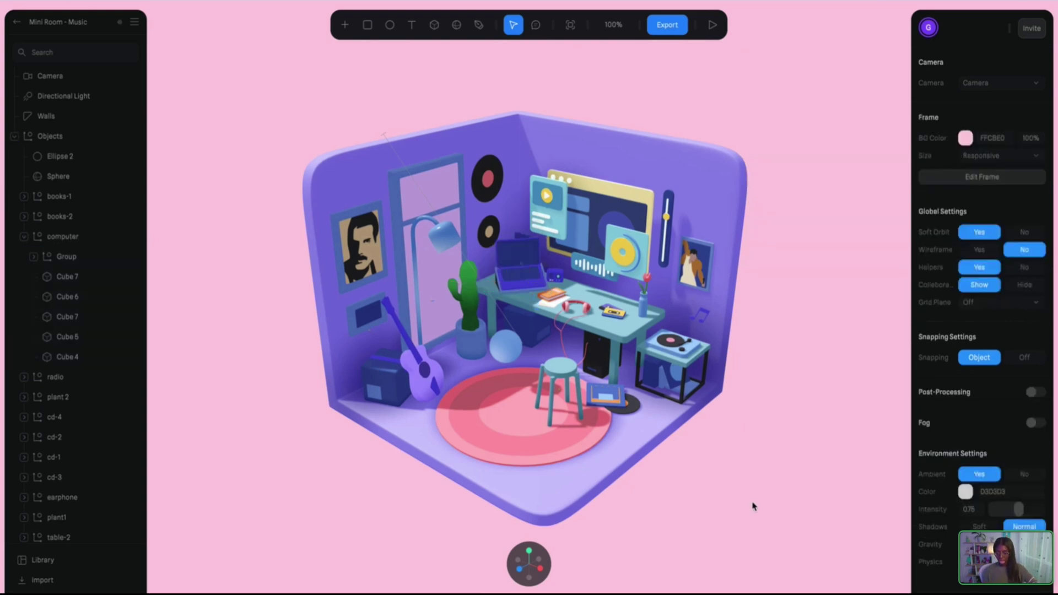
left_click(713, 24)
left_click(535, 257)
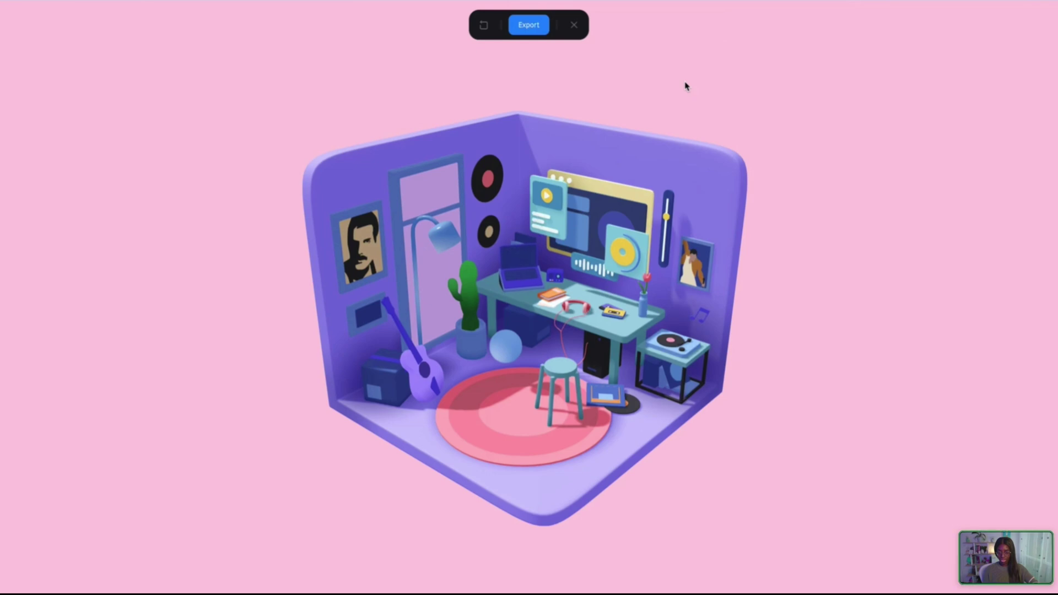
scroll(525, 263, "up", 10)
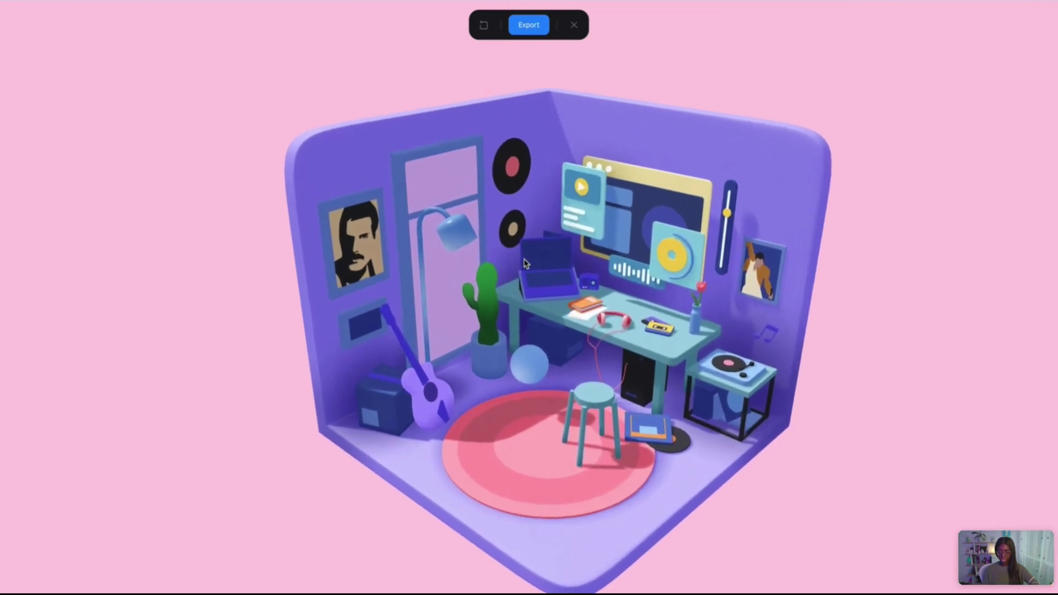
scroll(680, 300, "up", 10)
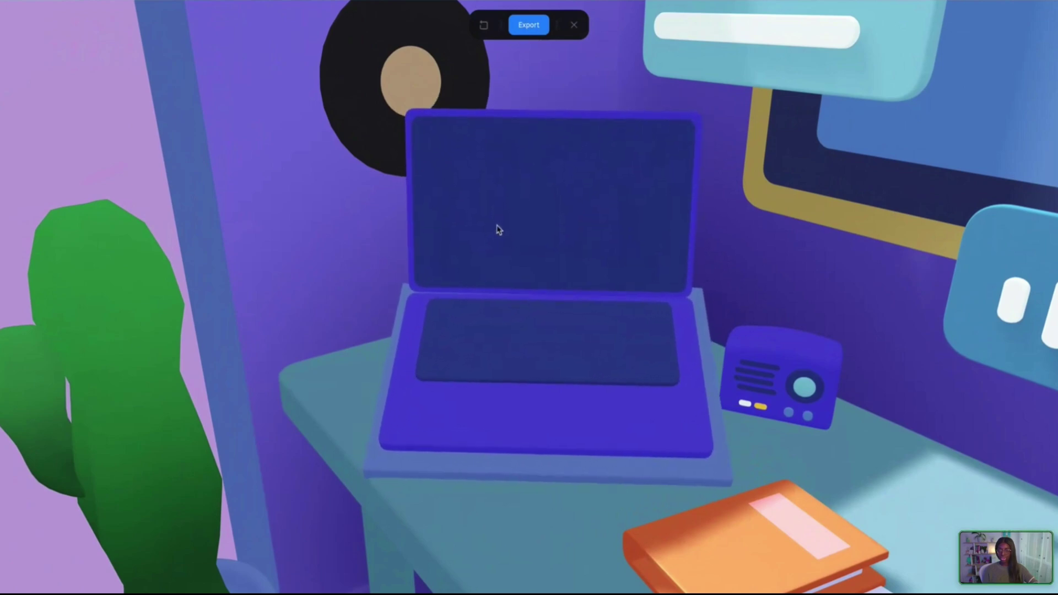
left_click(766, 213)
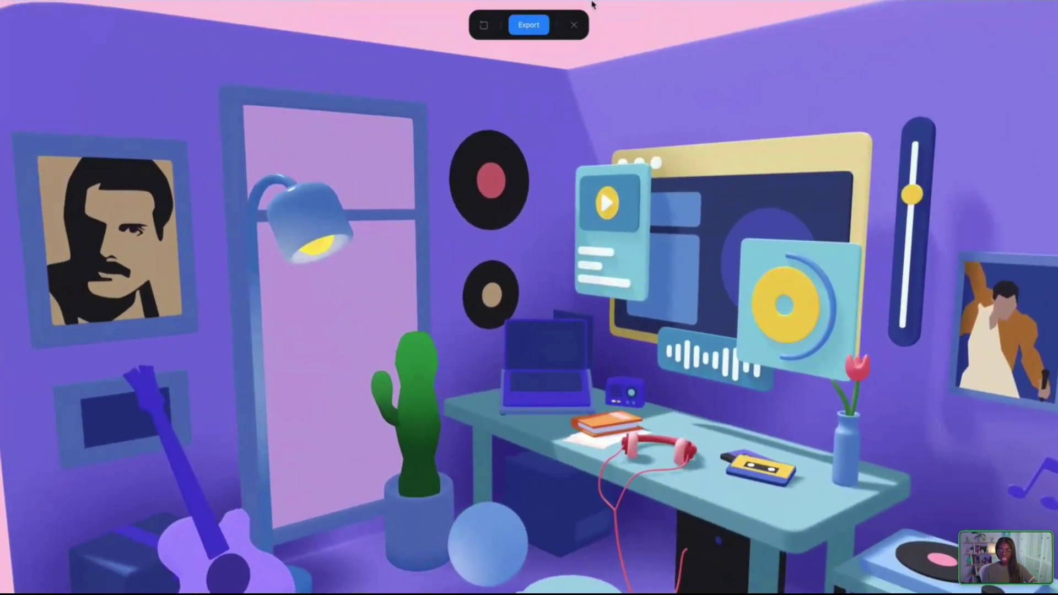
left_click(574, 25)
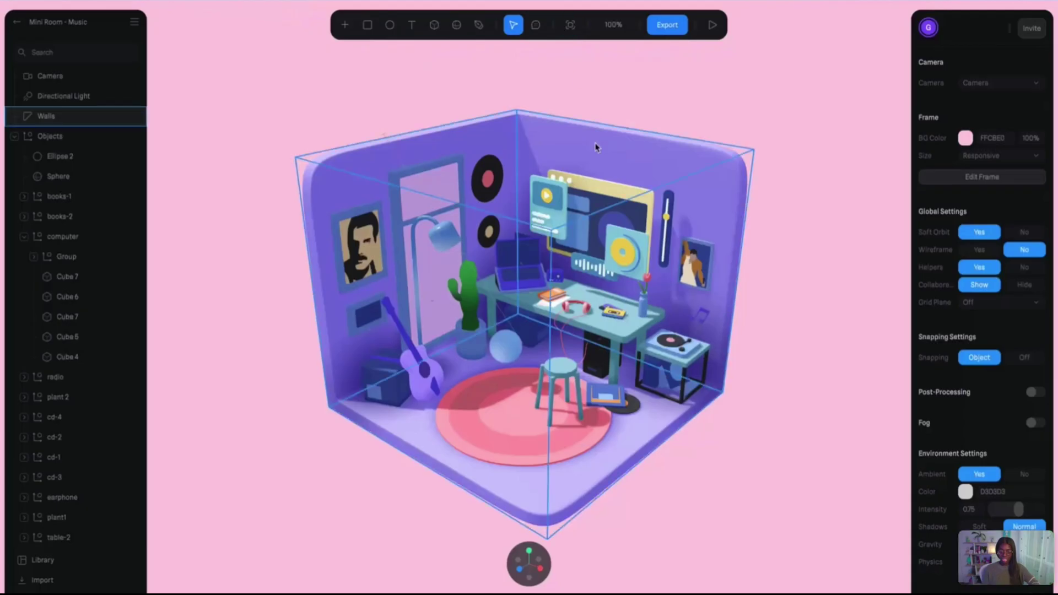
Check the camera's computer-view and guitar-view states, then reselect the guitar
left_click(426, 382)
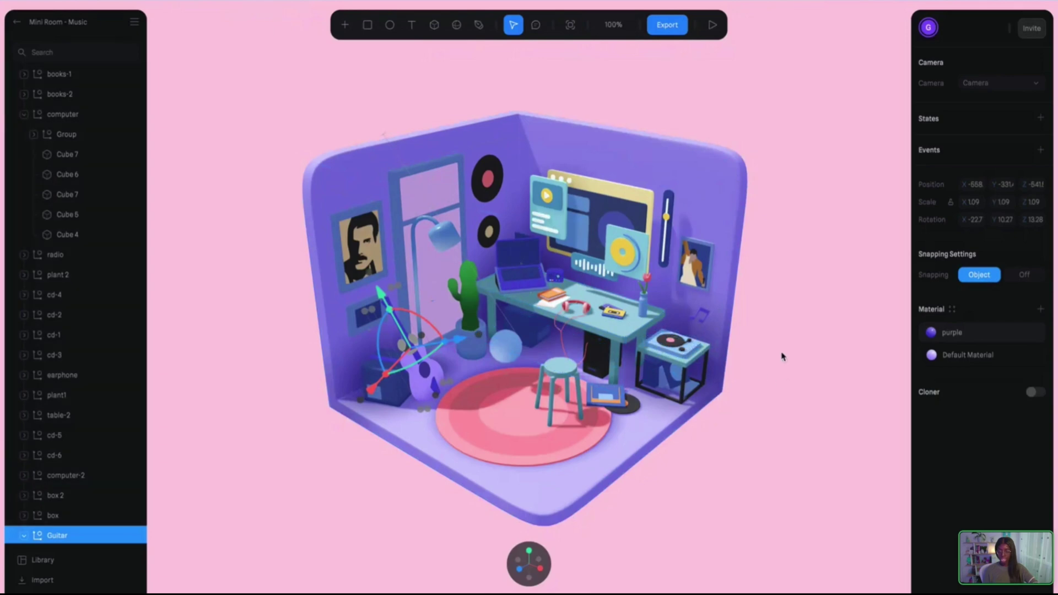
scroll(111, 220, "up", 5)
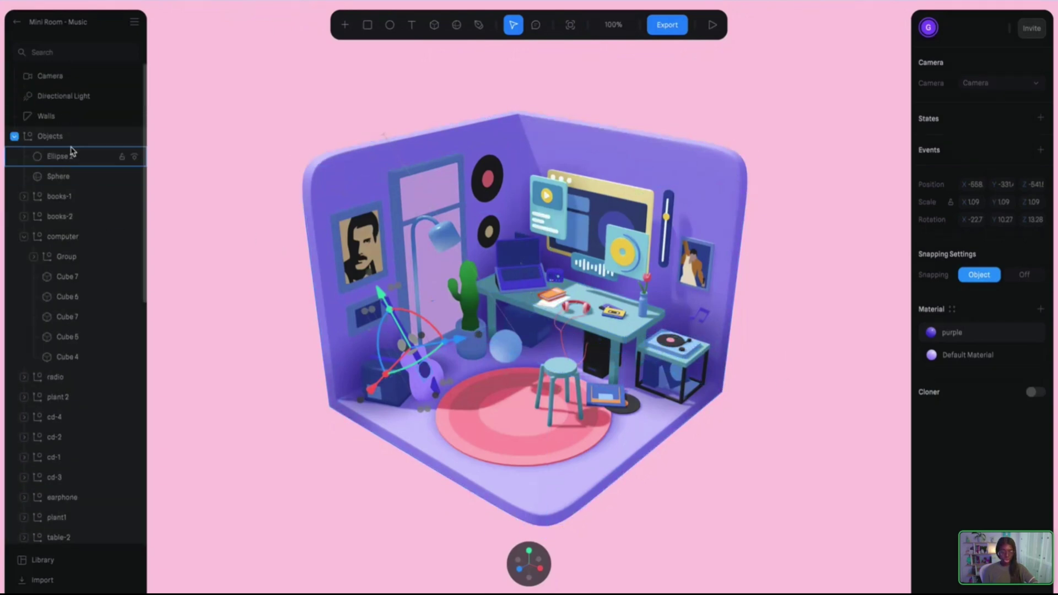
left_click(59, 78)
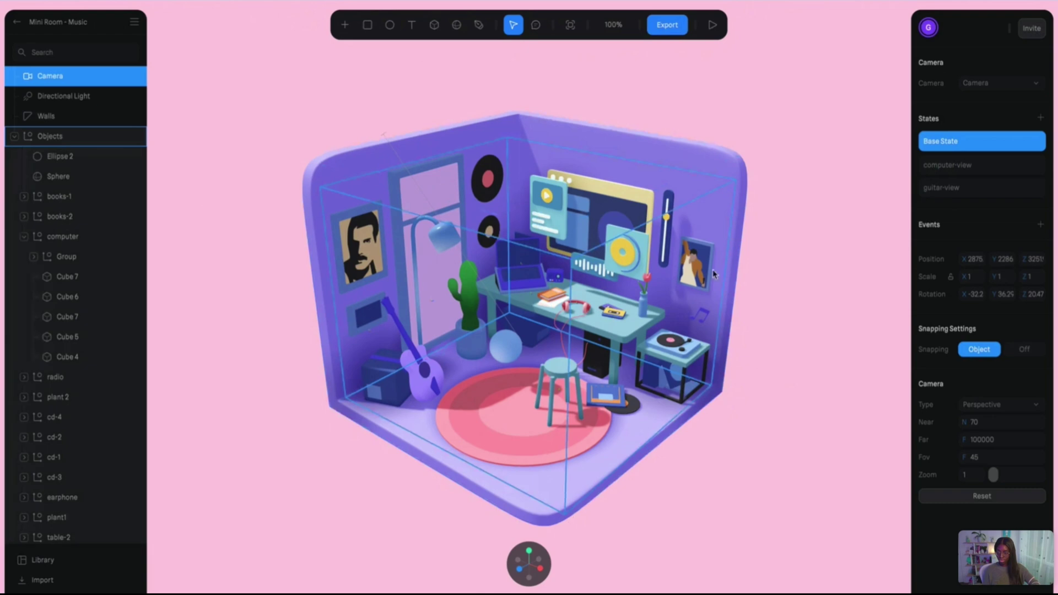
left_click(429, 385)
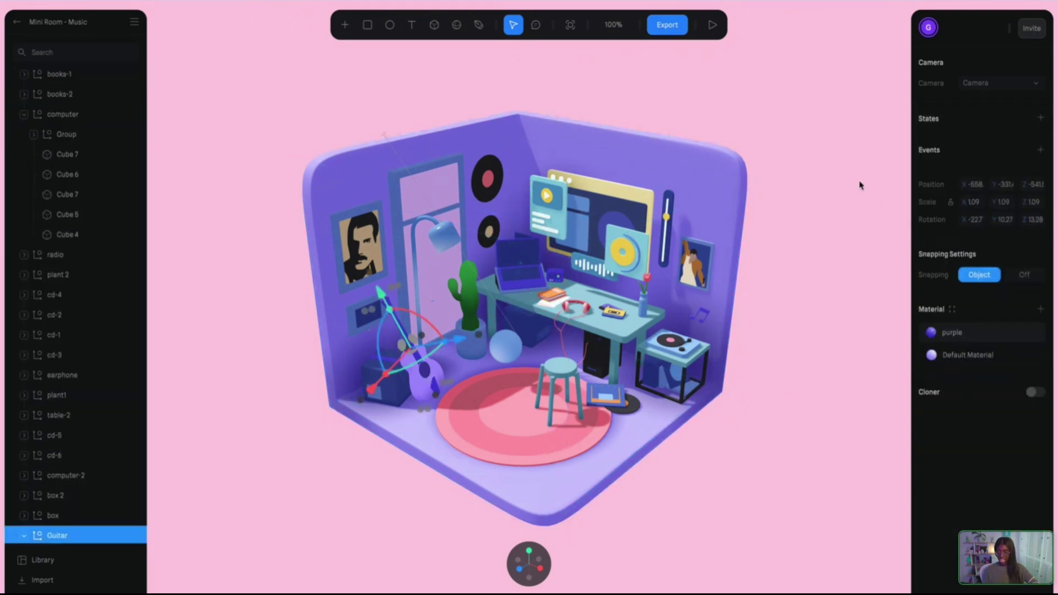
Give the guitar a Mouse Down event transitioning the Camera to guitar-view over duration 3
left_click(1042, 150)
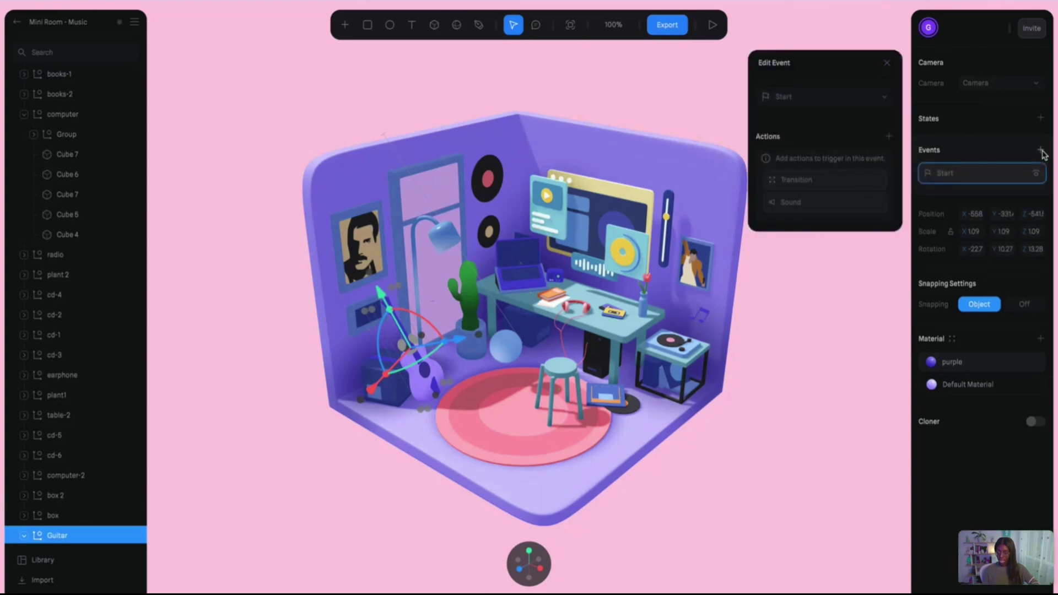
left_click(855, 102)
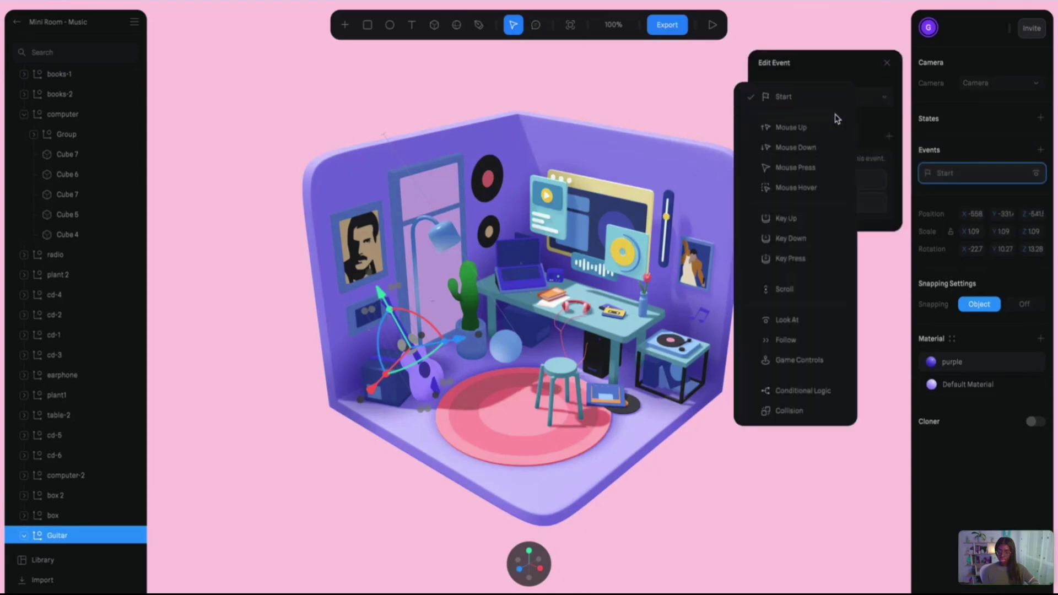
left_click(819, 147)
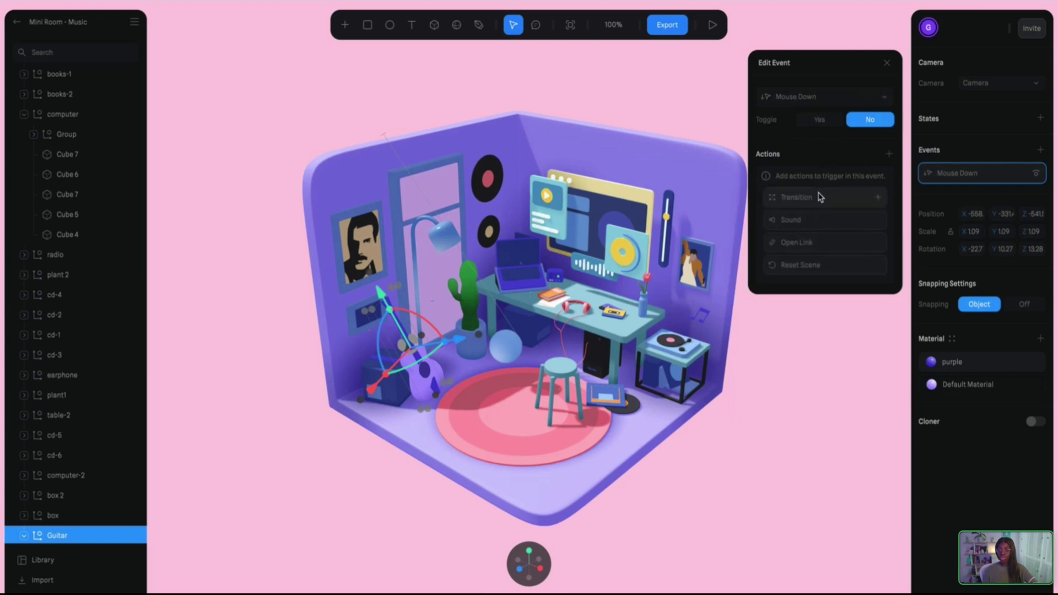
left_click(859, 200)
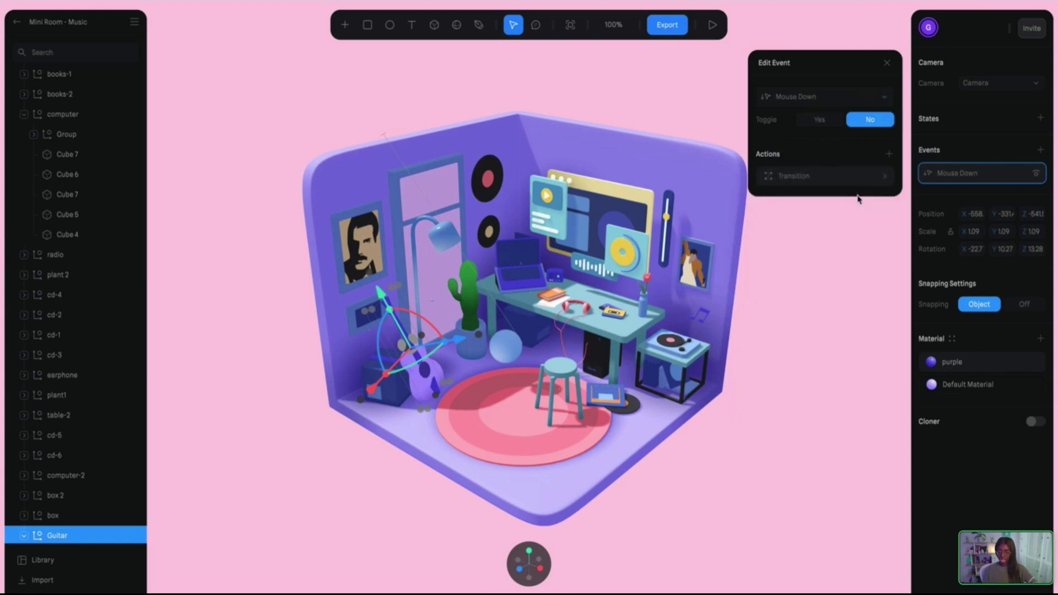
left_click(874, 179)
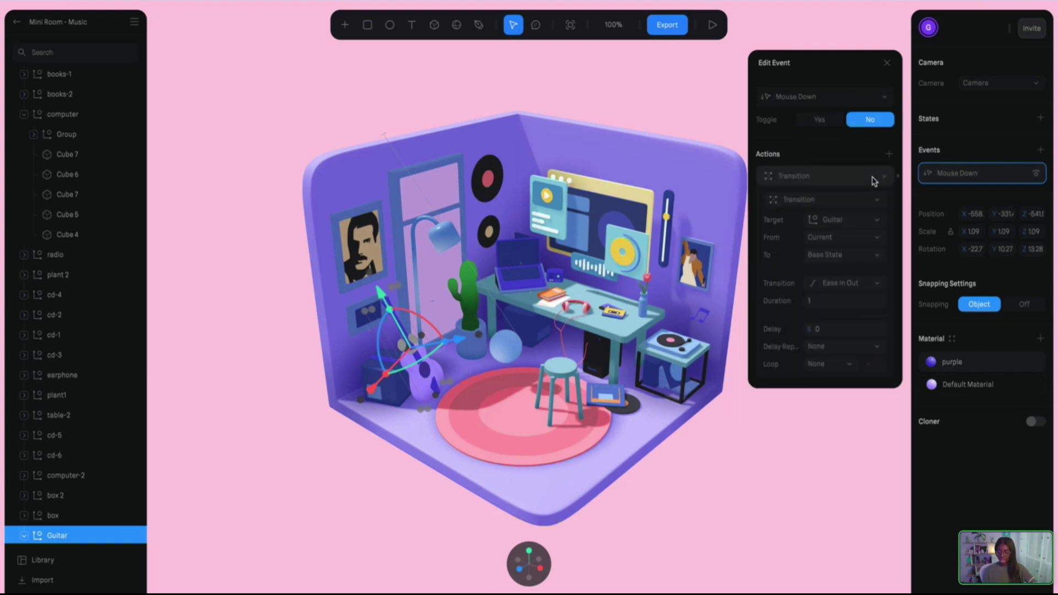
left_click(858, 221)
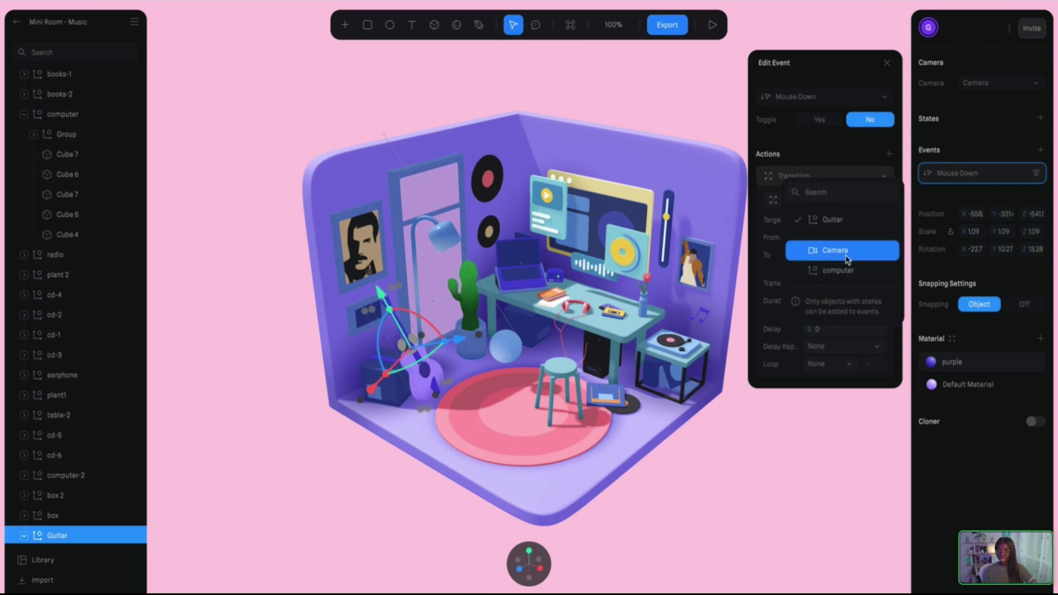
left_click(851, 255)
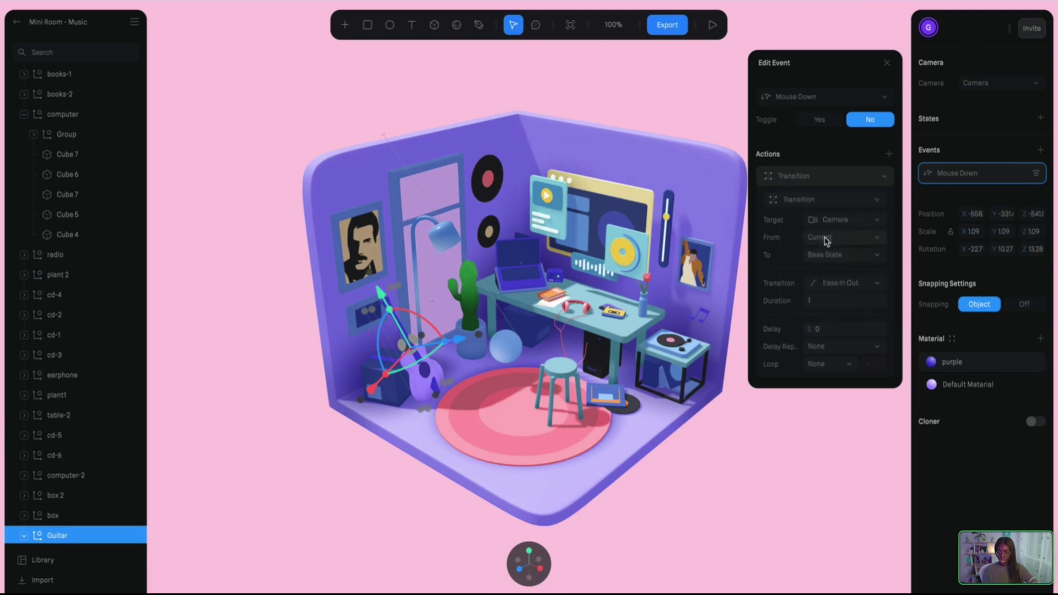
left_click(834, 256)
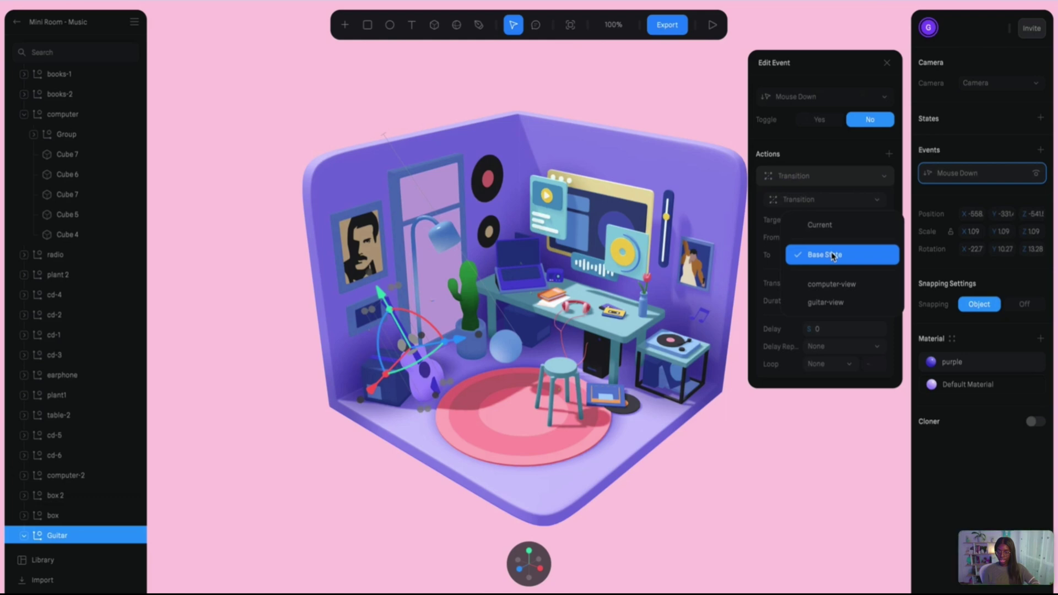
left_click(848, 305)
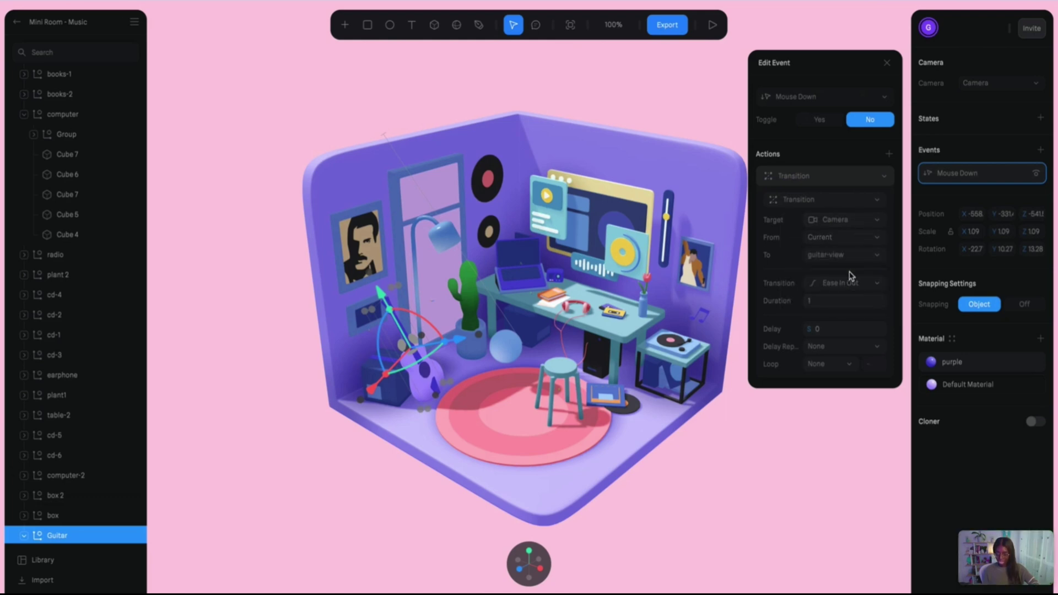
left_click(833, 301)
type("3")
key("Return")
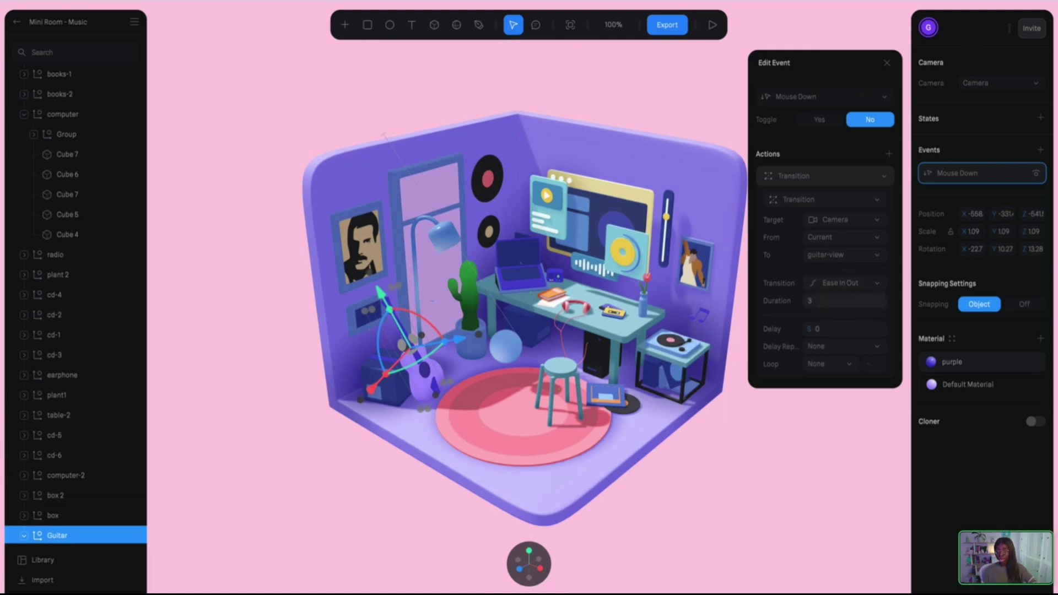
Play the scene and click the guitar to test the camera move
left_click(797, 482)
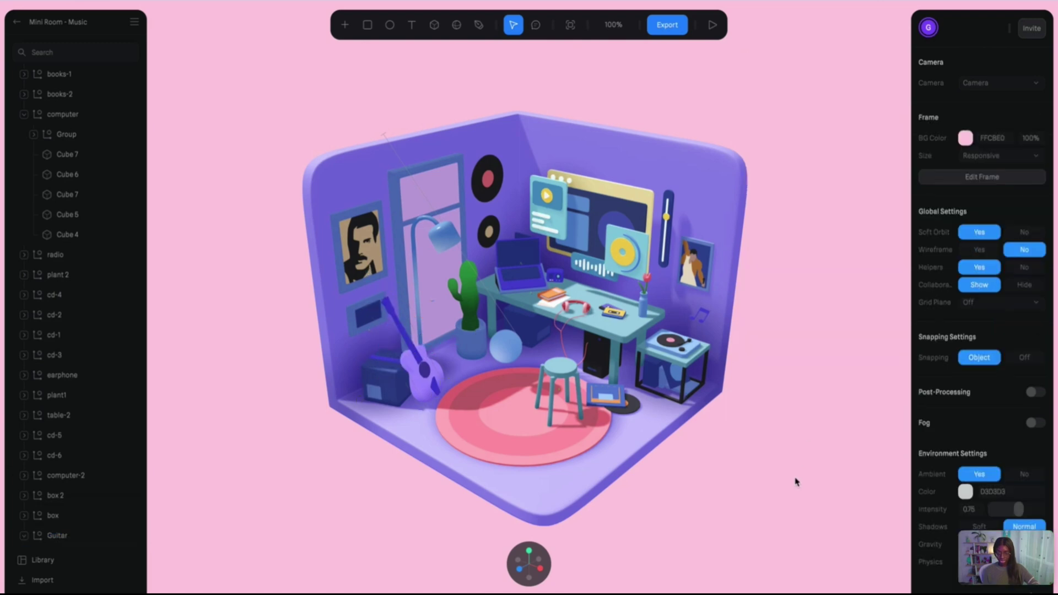
left_click(712, 26)
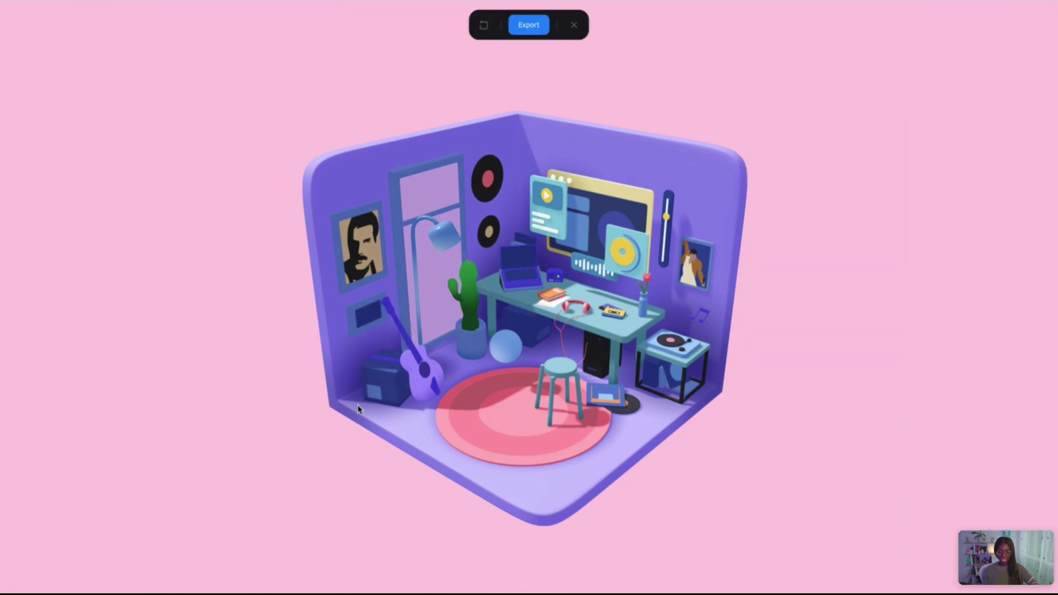
left_click(431, 372)
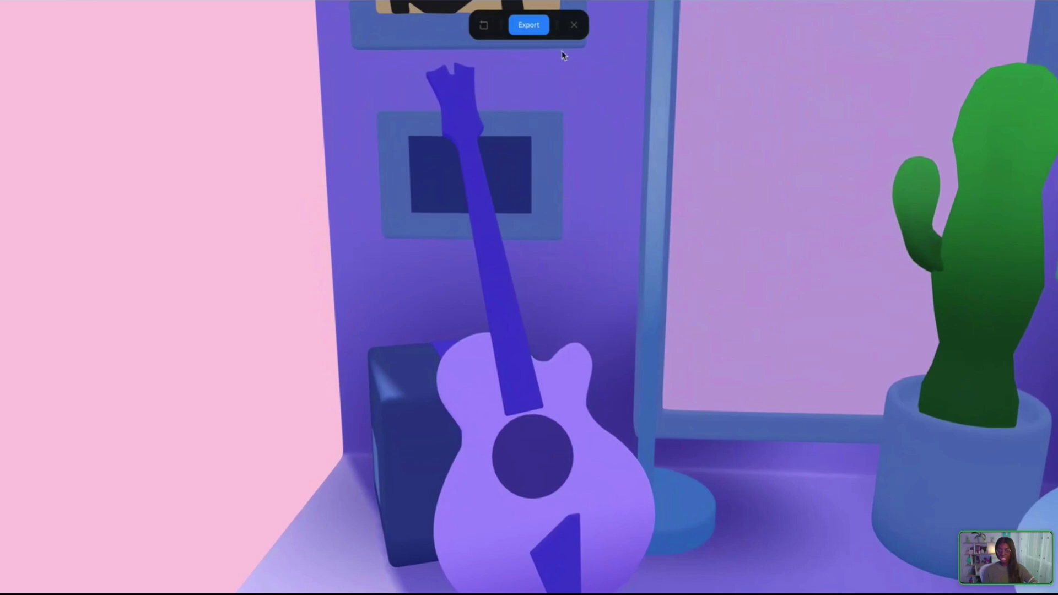
Leave play mode, add a second guitar state, and enlarge the guitar to about 1.23
left_click(574, 25)
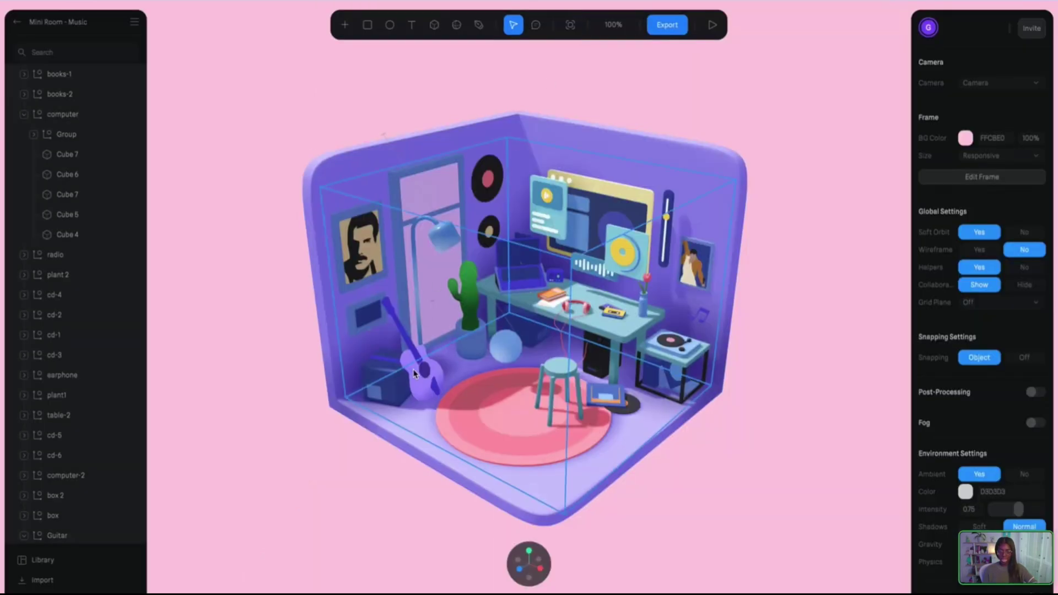
double_click(414, 374)
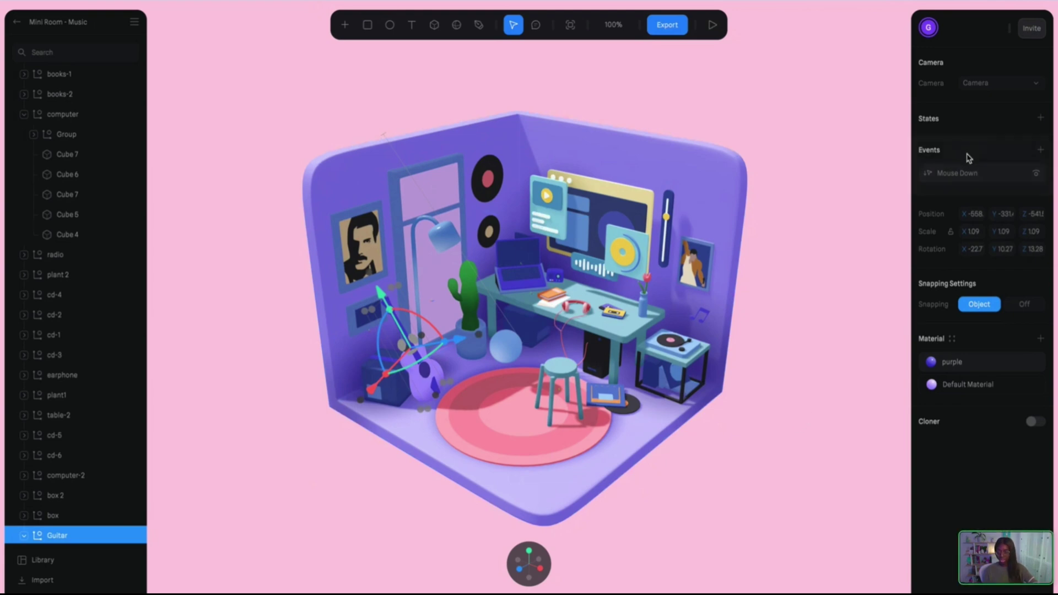
left_click(1041, 118)
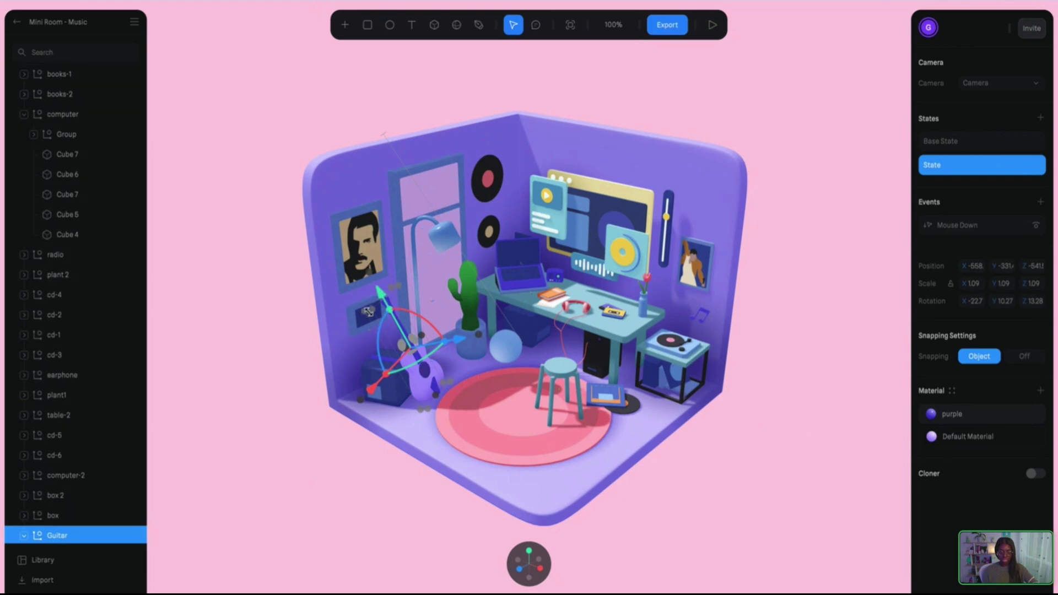
left_click_drag(389, 315, 378, 287)
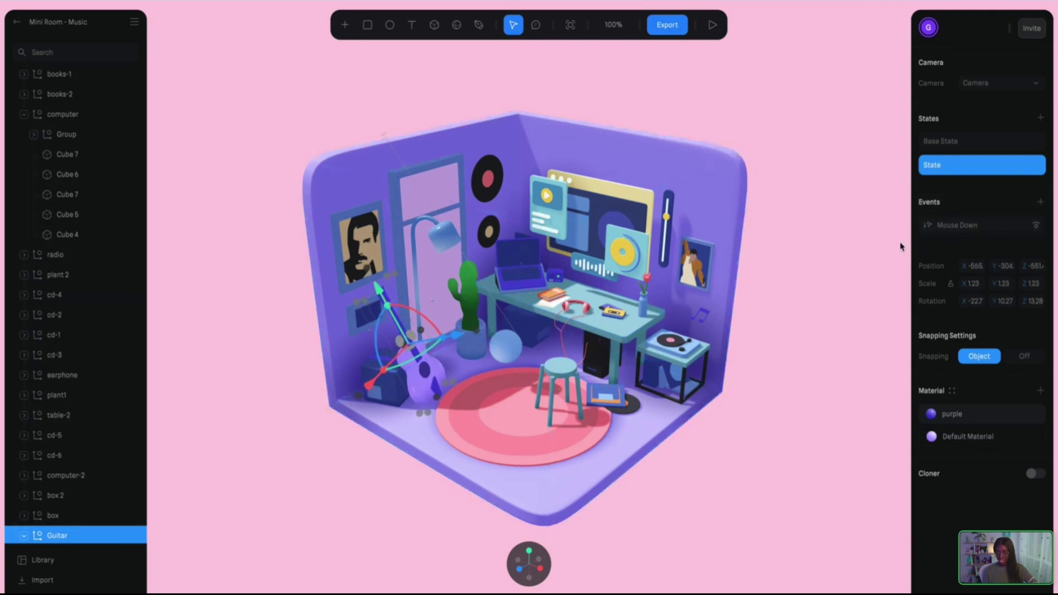
Give the guitar a Mouse Hover event with a Transition action to its enlarged State
left_click(1040, 203)
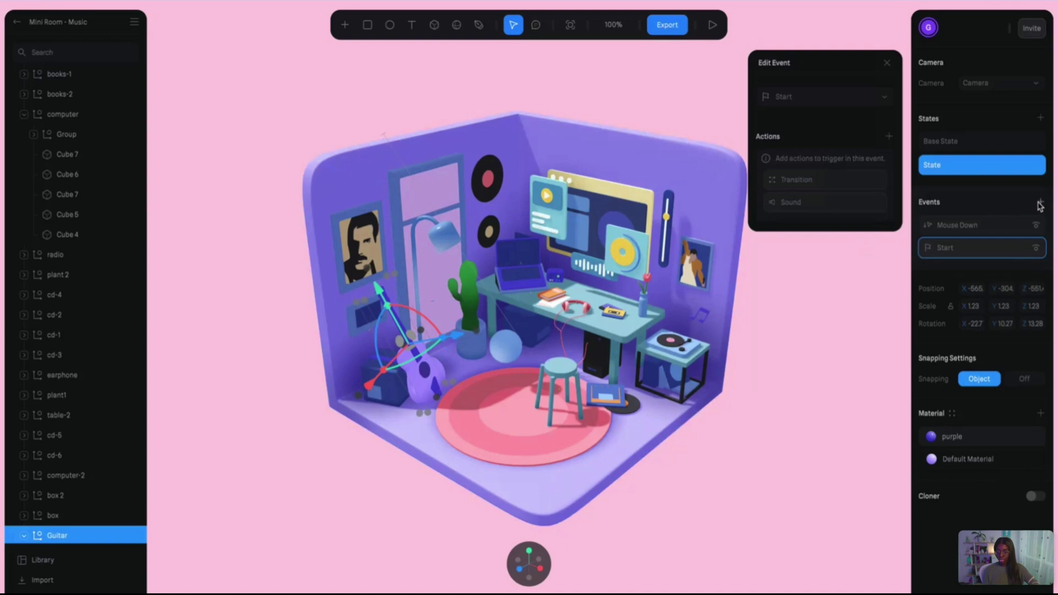
left_click(849, 103)
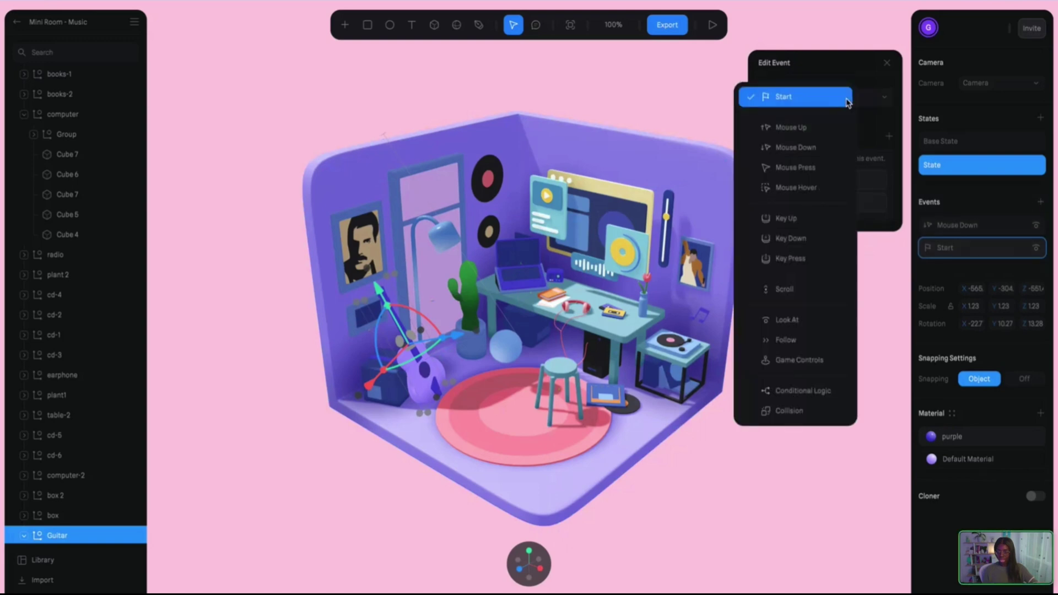
left_click(809, 194)
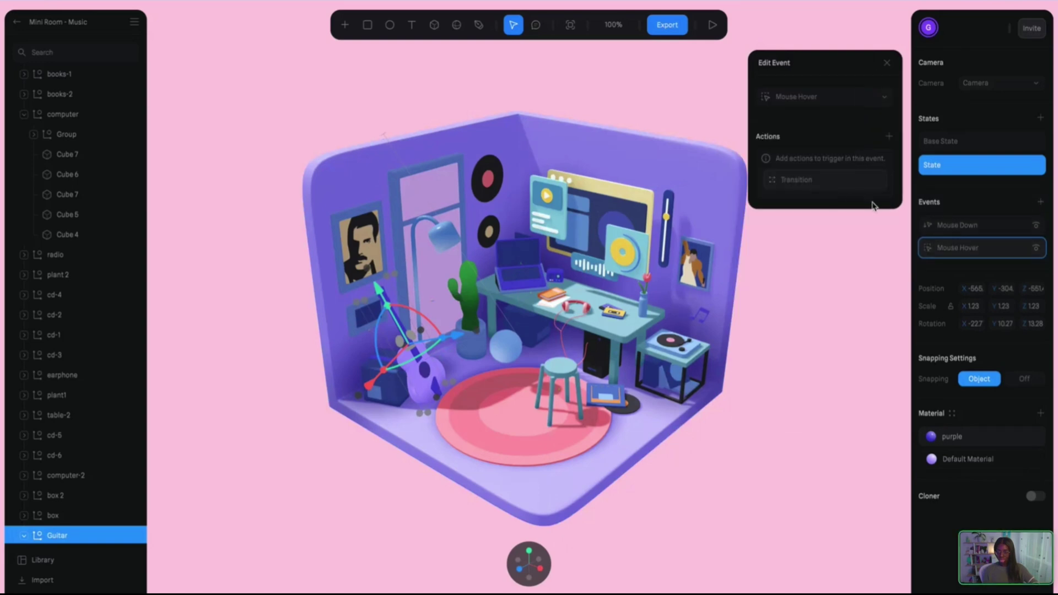
left_click(834, 182)
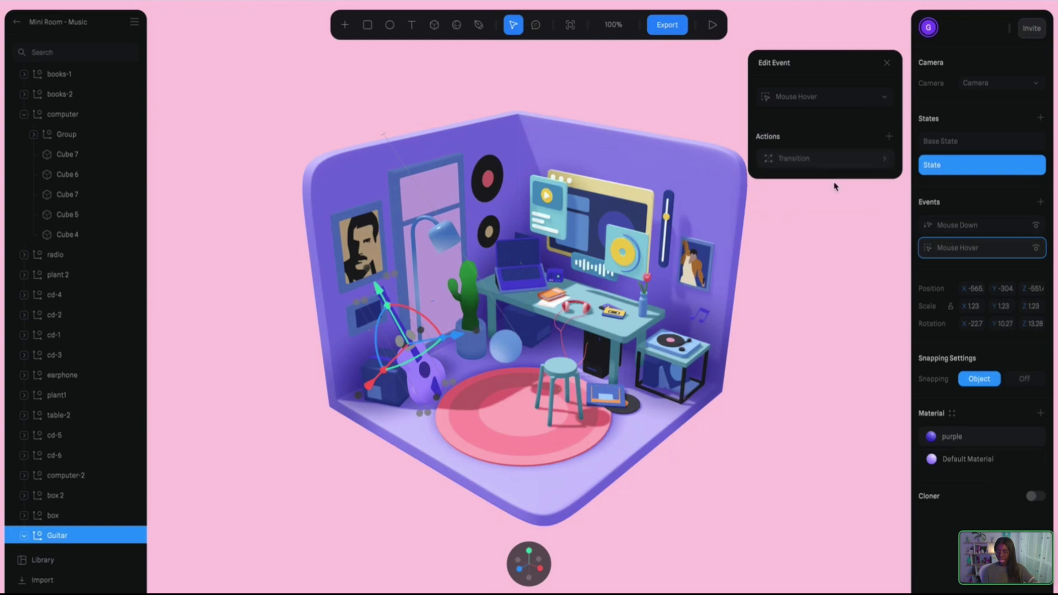
left_click(854, 160)
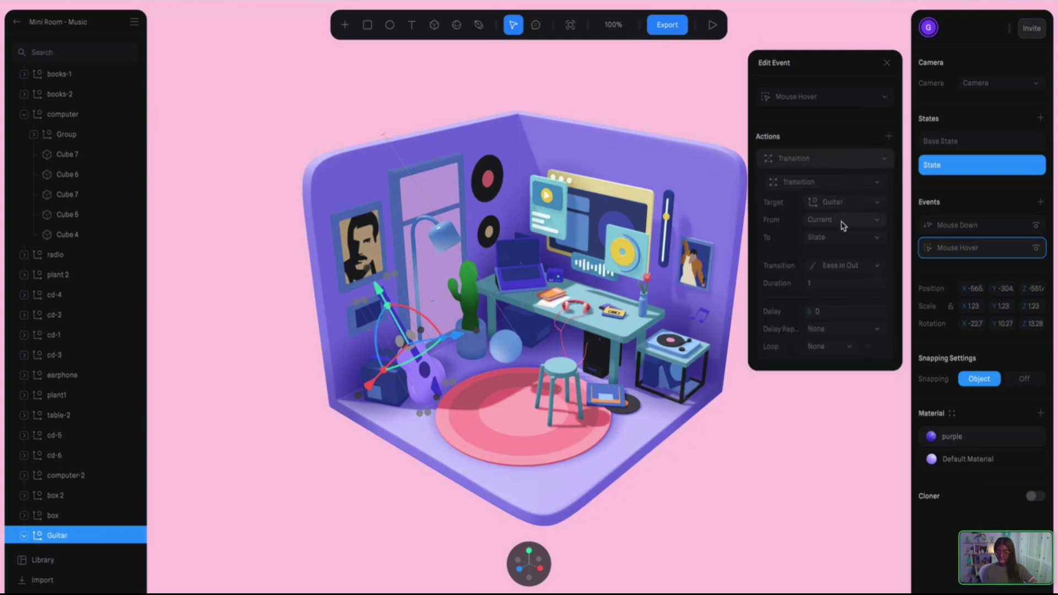
Preview the scene to test the guitar's hover animation, then return to editing
left_click(713, 26)
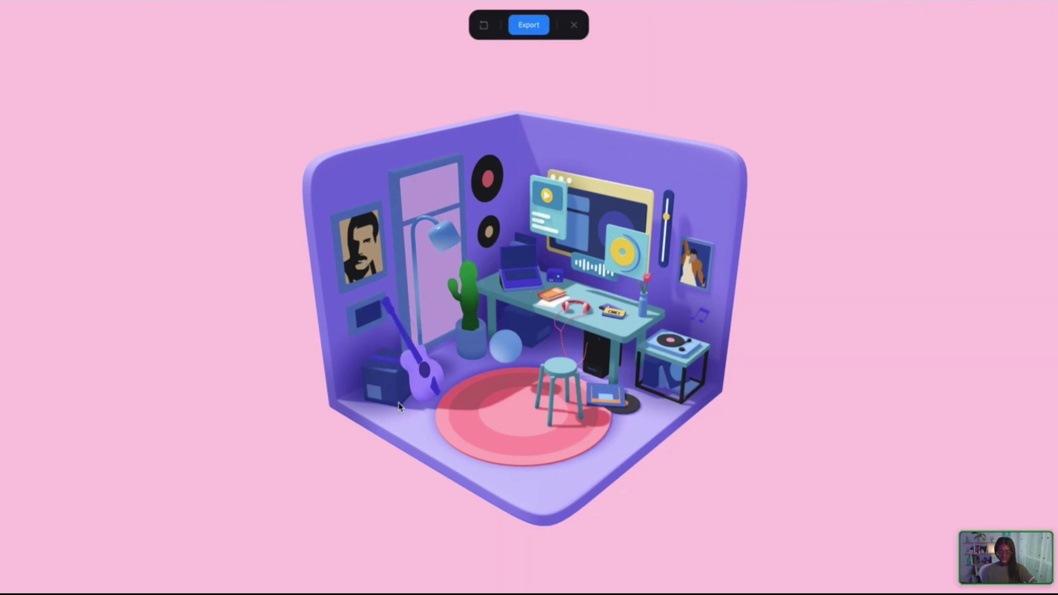
left_click(417, 391)
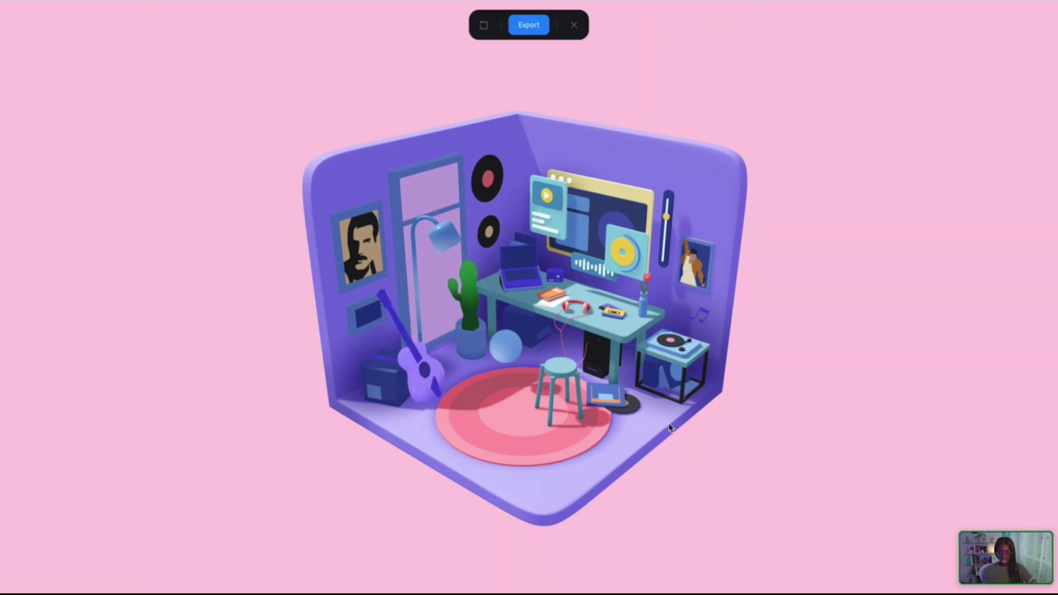
left_click(574, 25)
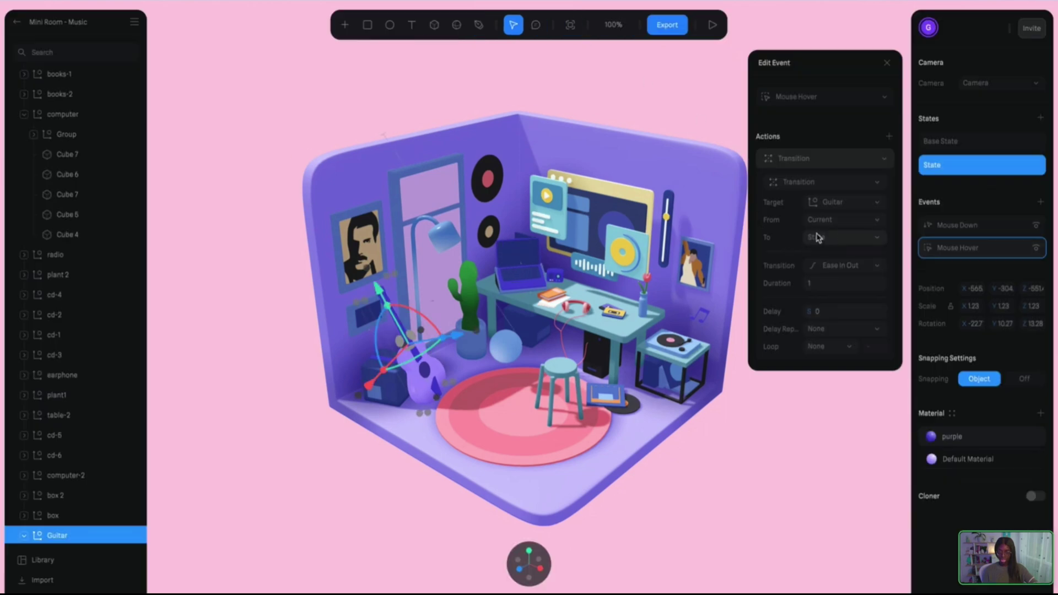
Set the guitar's hover transition easing to Spring with Damping 5
left_click(861, 262)
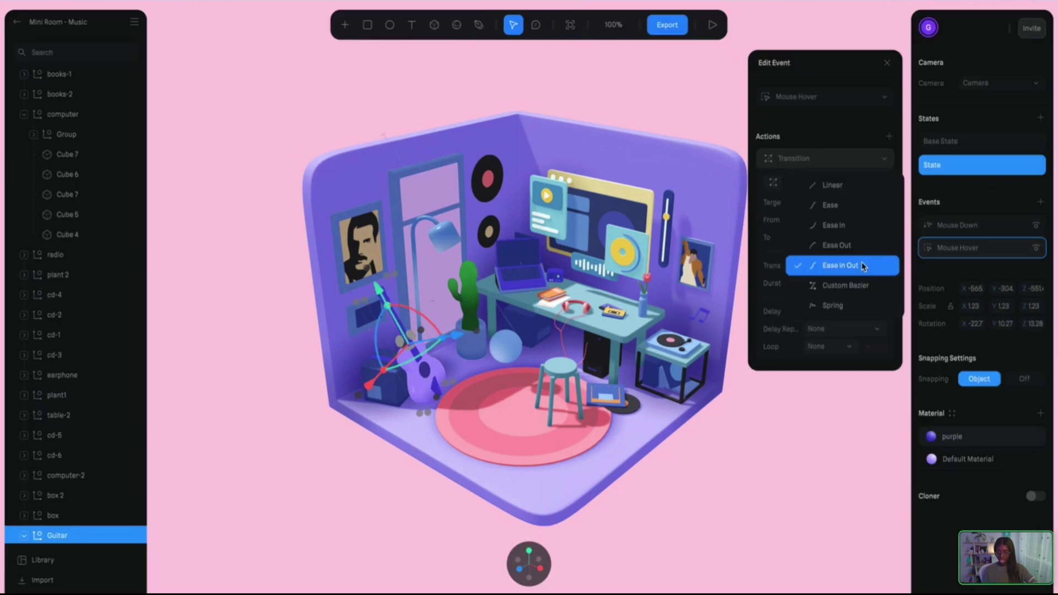
left_click(794, 270)
left_click(865, 268)
left_click(848, 300)
left_click(823, 320)
type("5")
key("Return")
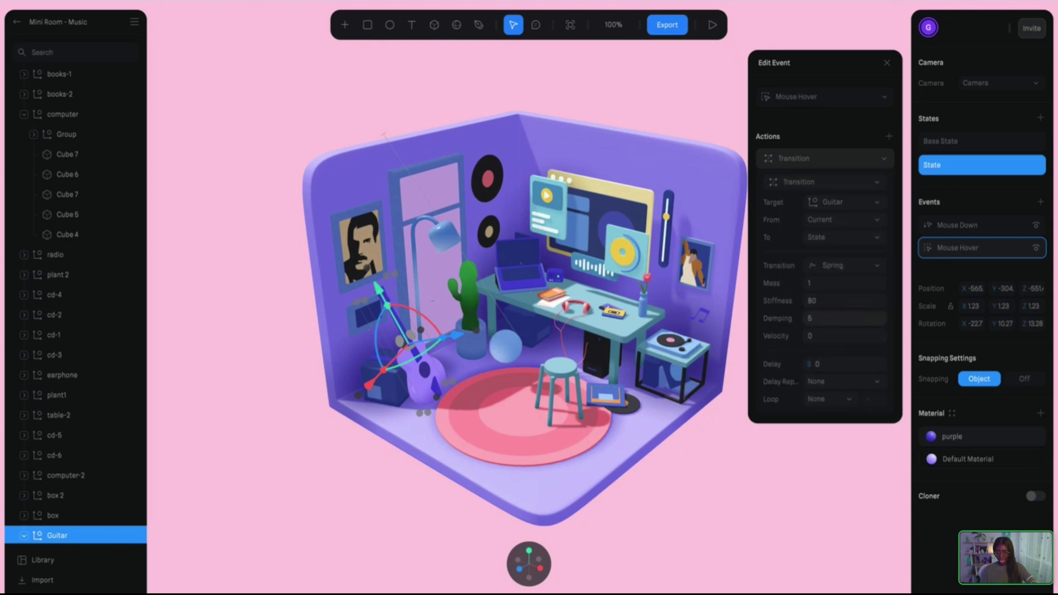
left_click(715, 460)
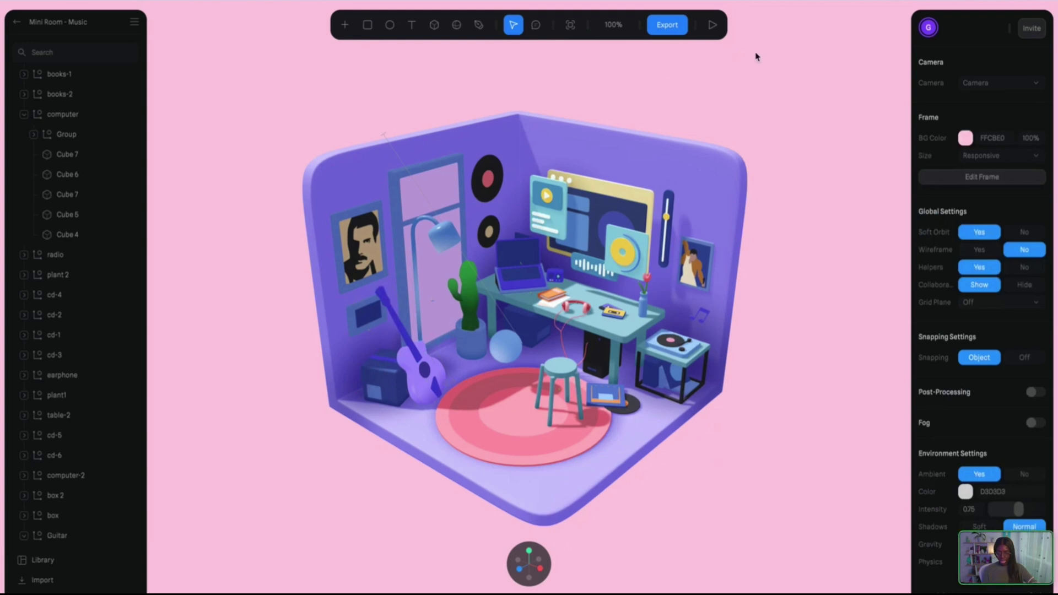
left_click(713, 25)
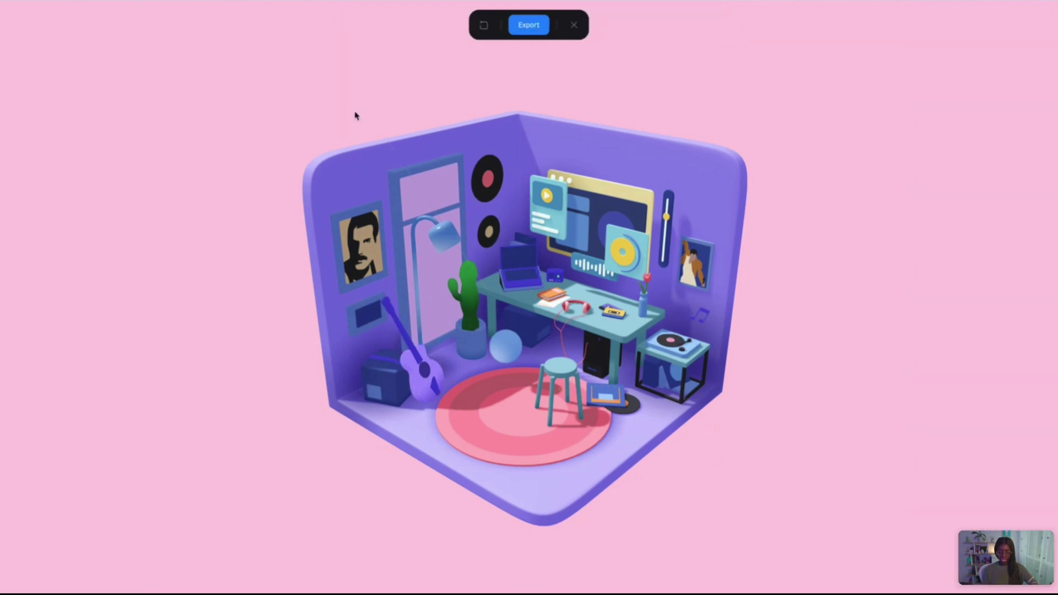
mouse_move(430, 388)
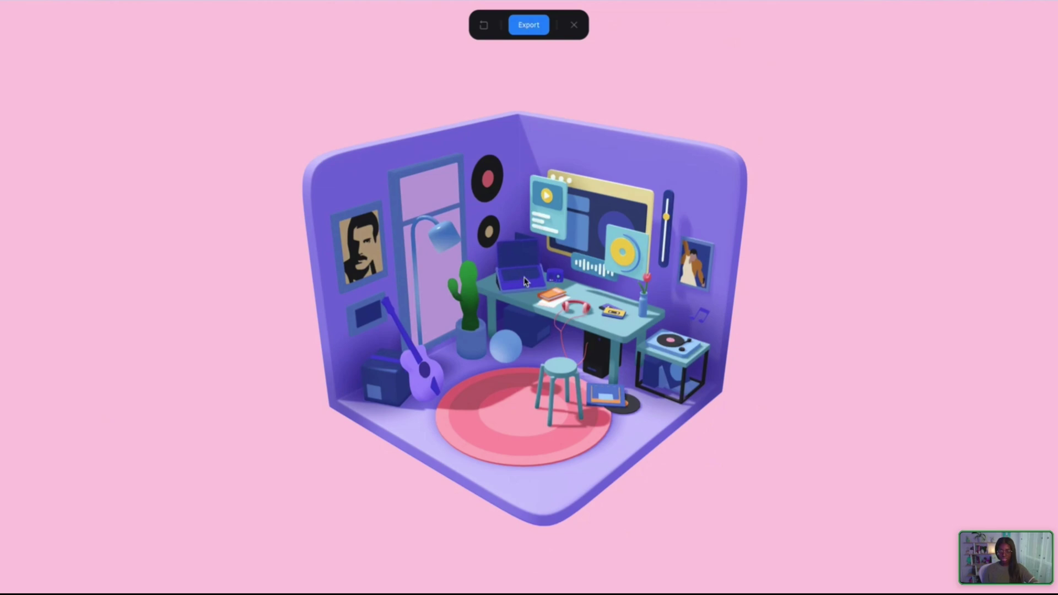
scroll(528, 267, "up", 10)
scroll(693, 284, "up", 15)
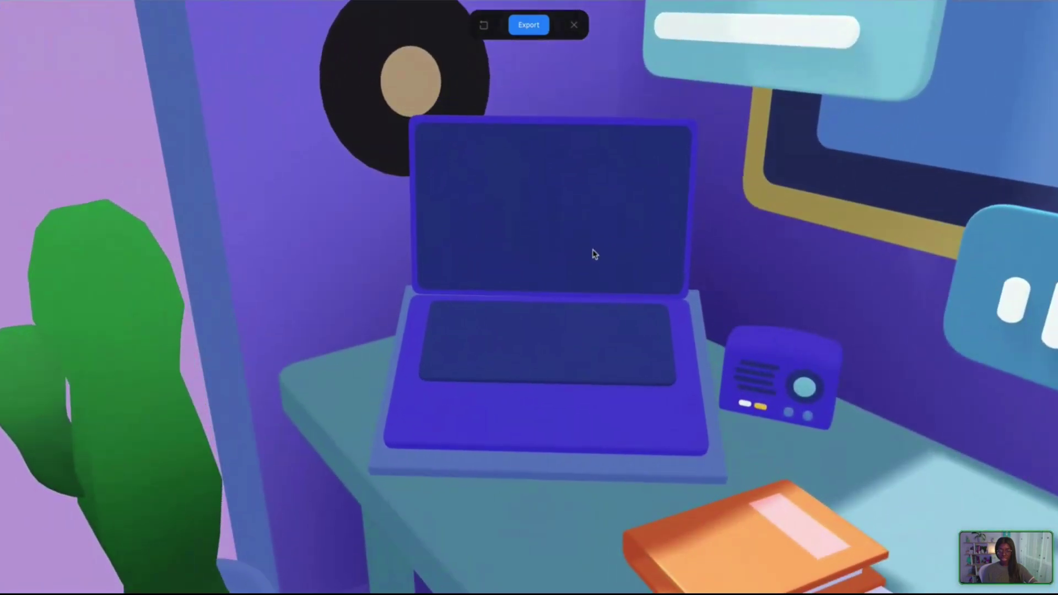
scroll(627, 246, "down", 15)
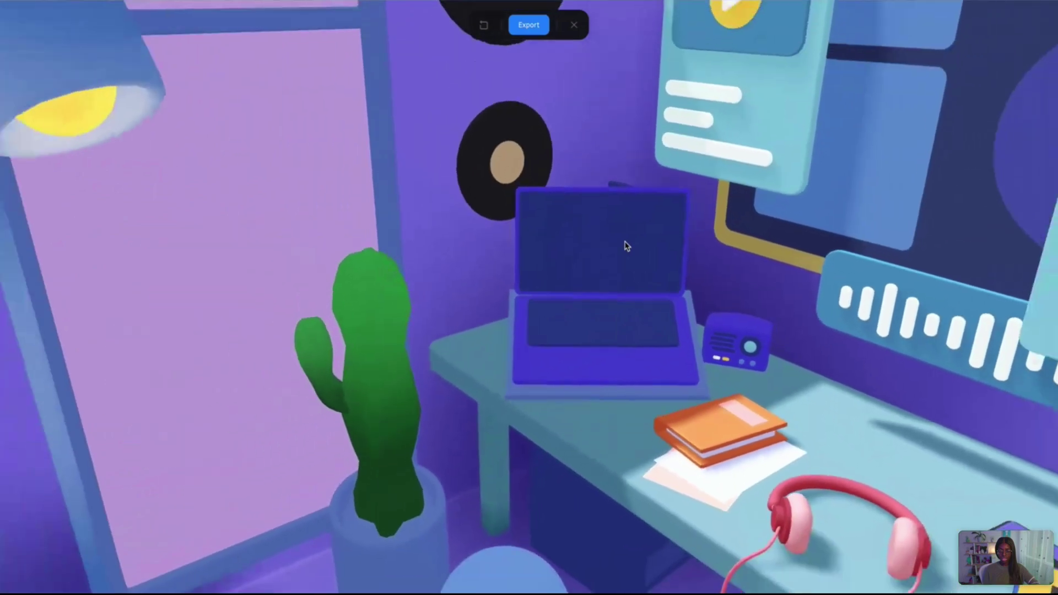
scroll(817, 281, "down", 5)
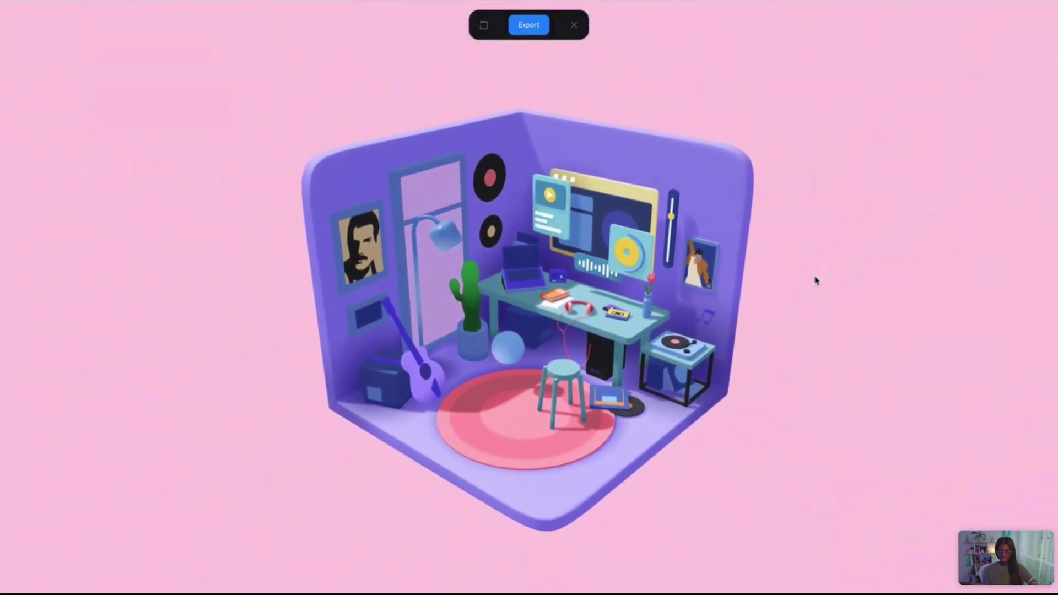
left_click_drag(815, 279, 801, 261)
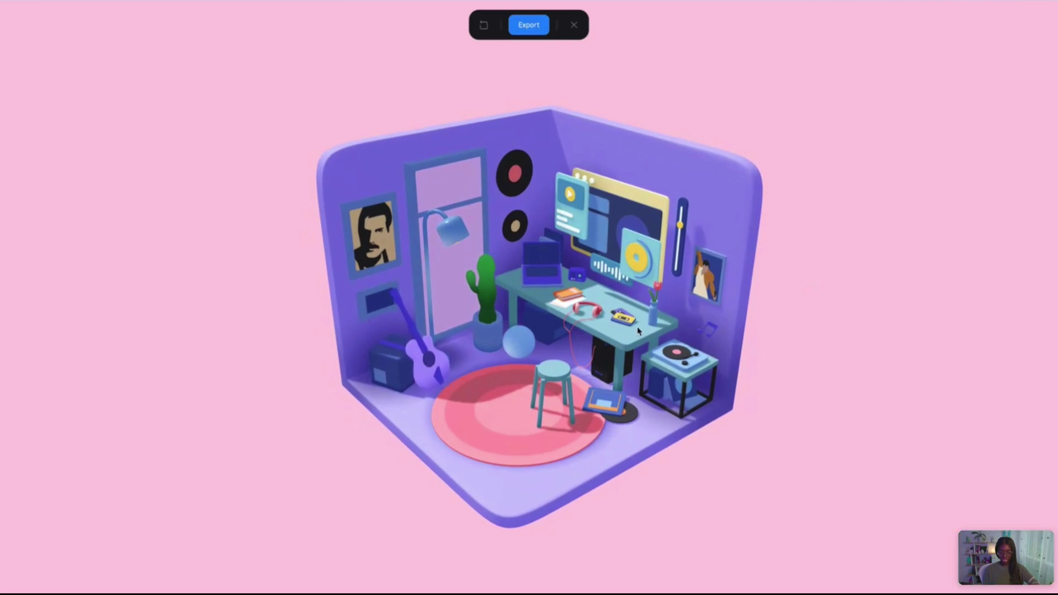
scroll(420, 349, "up", 5)
scroll(650, 344, "up", 5)
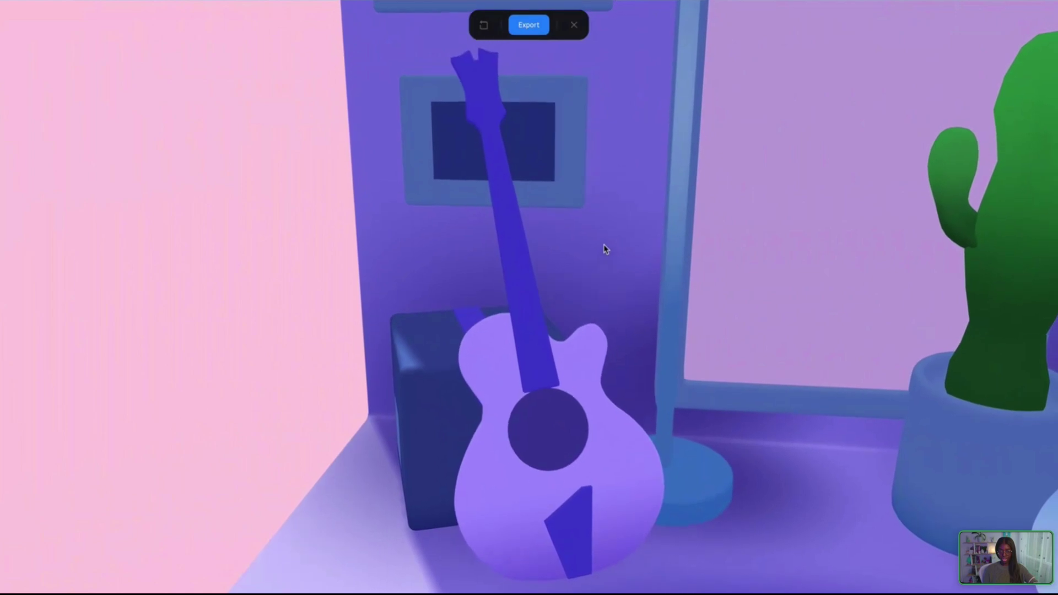
Set Toggle to Yes on the guitar's Mouse Down event and preview the guitar close-up
left_click(574, 25)
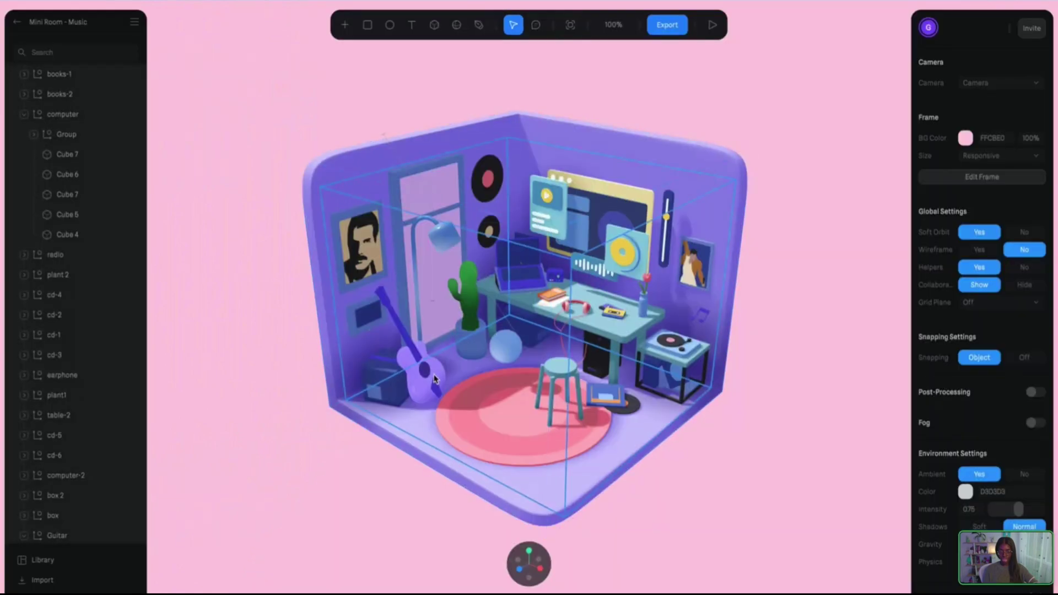
left_click(420, 389)
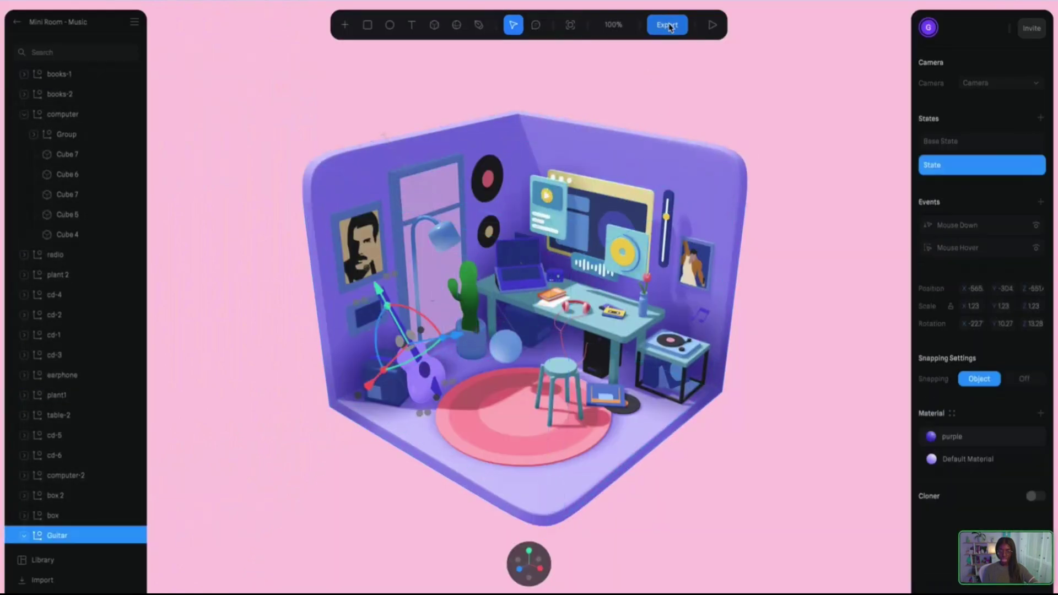
left_click(979, 228)
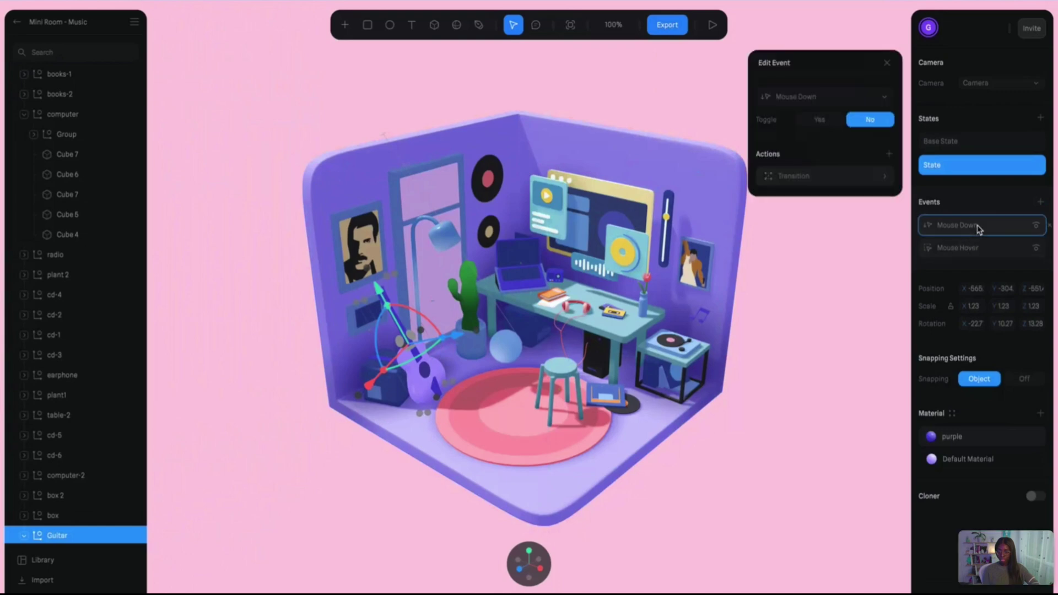
left_click(820, 120)
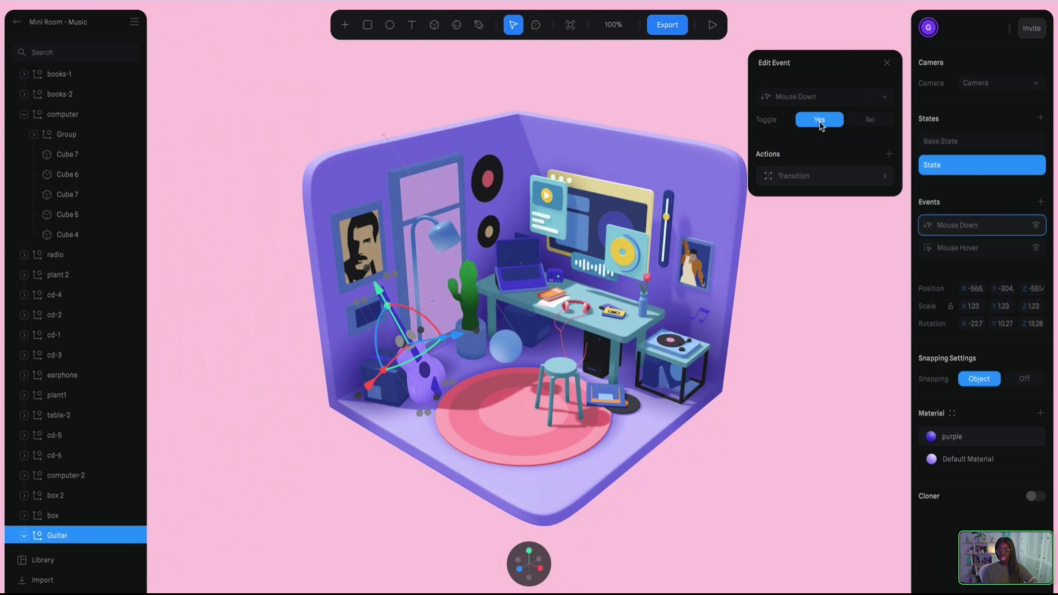
left_click(713, 24)
left_click(431, 372)
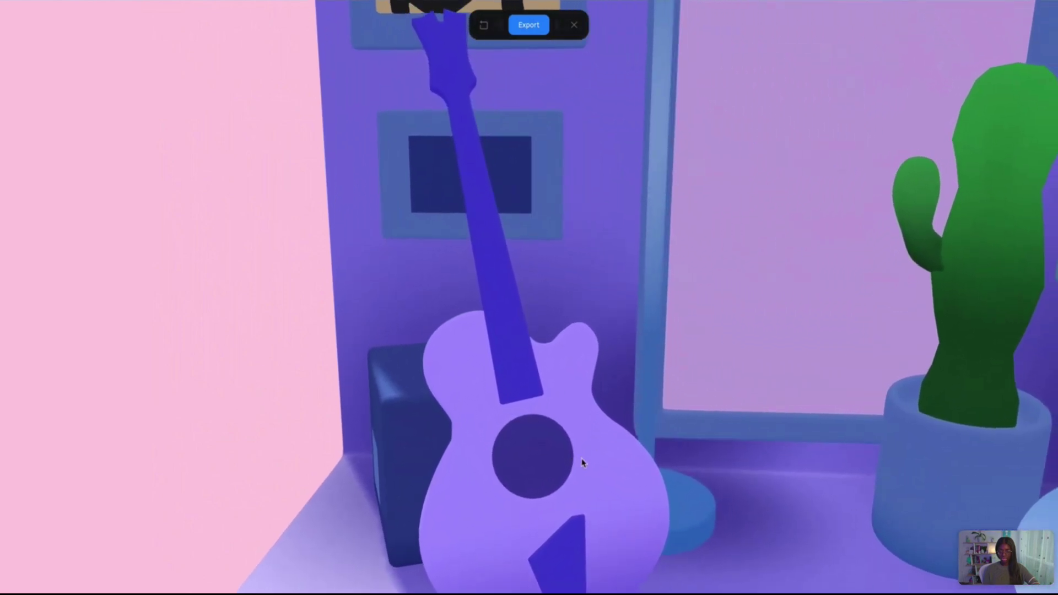
left_click(617, 481)
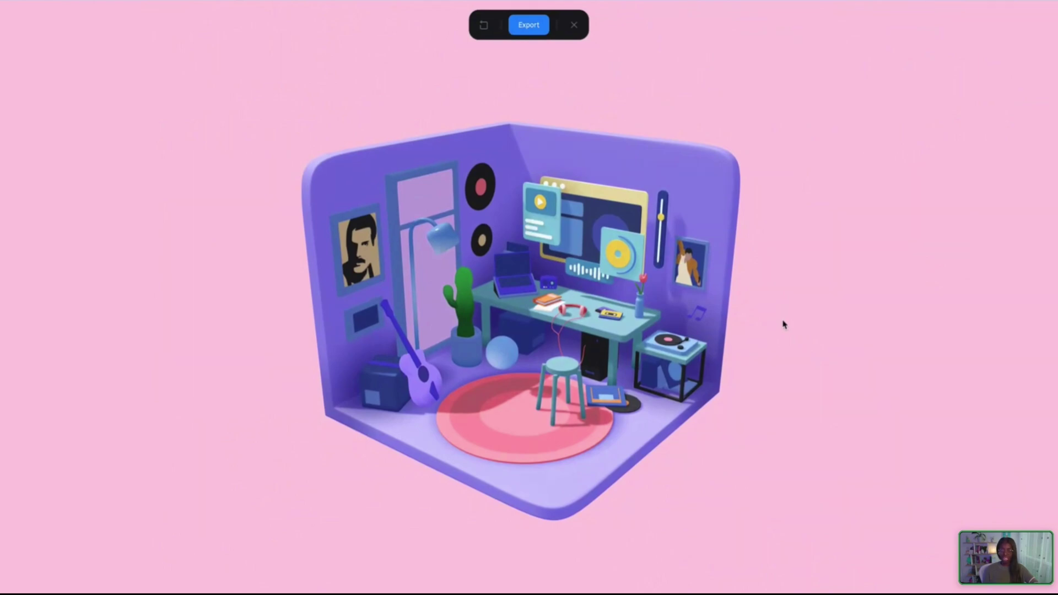
scroll(784, 324, "up", 5)
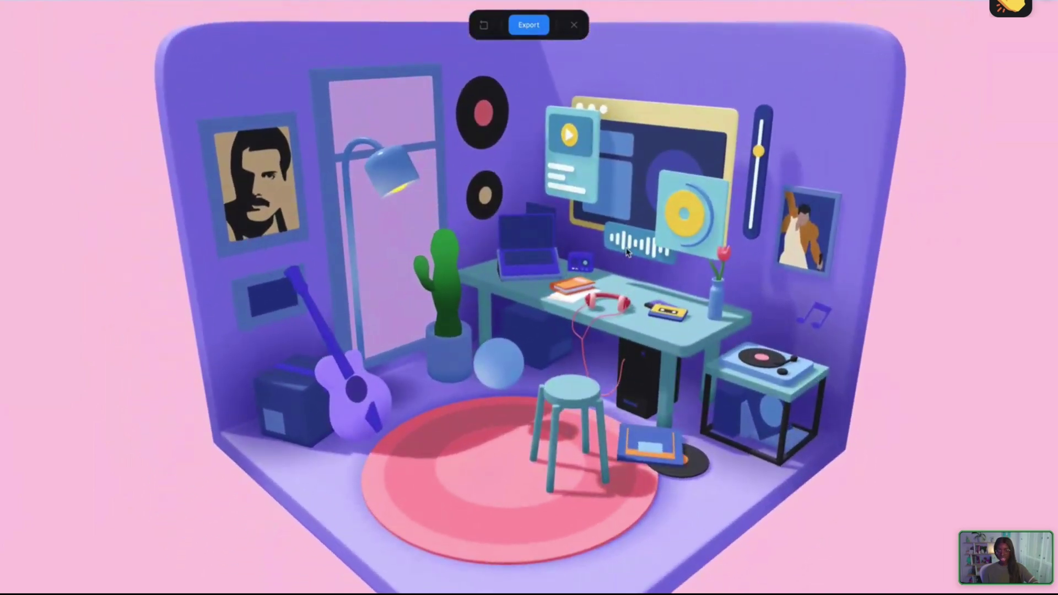
scroll(528, 253, "up", 5)
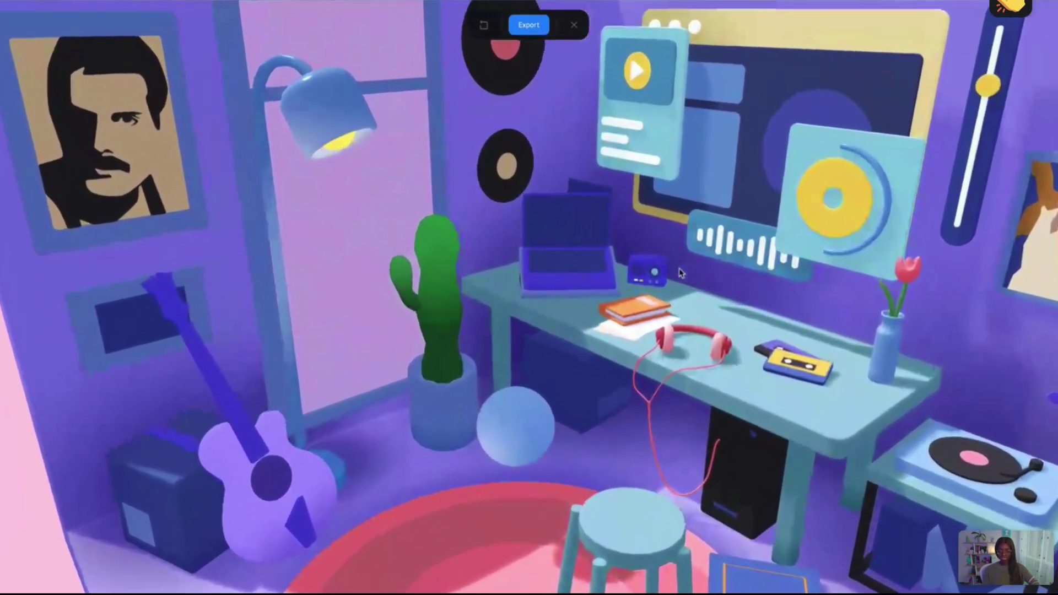
scroll(680, 274, "up", 4)
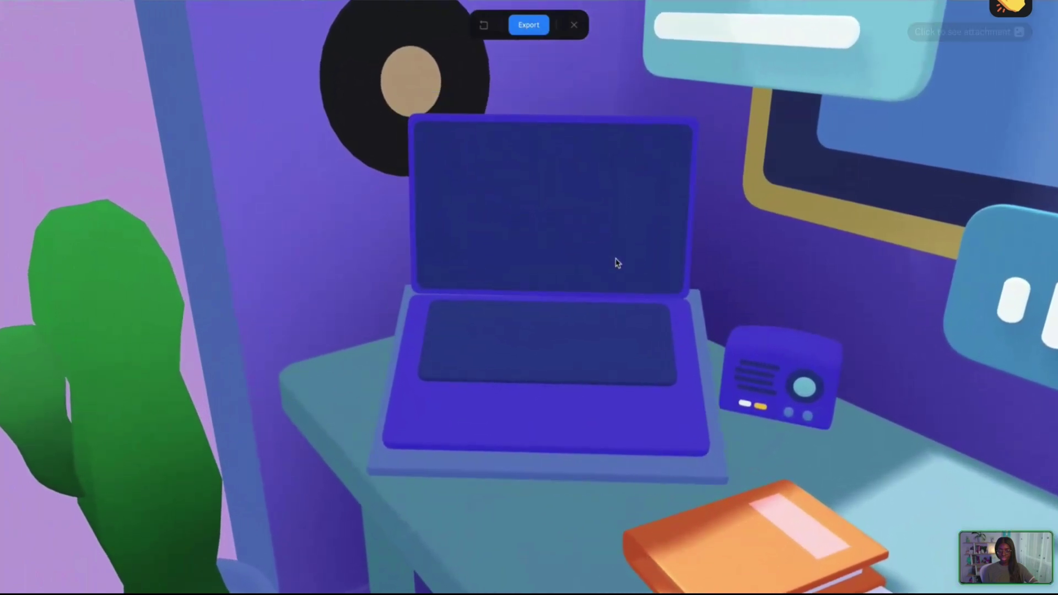
scroll(617, 263, "down", 10)
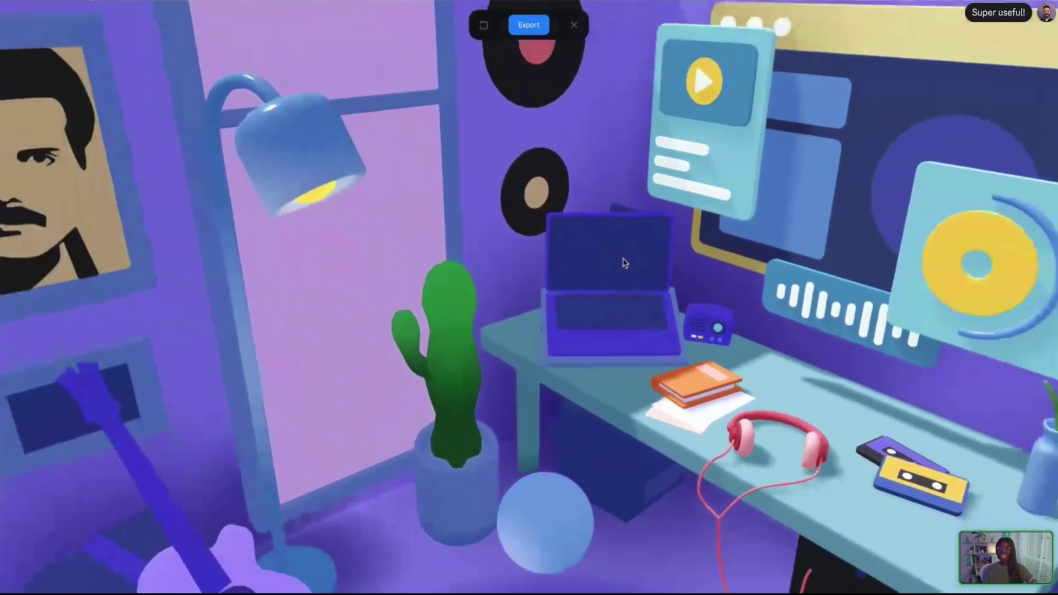
scroll(626, 265, "down", 5)
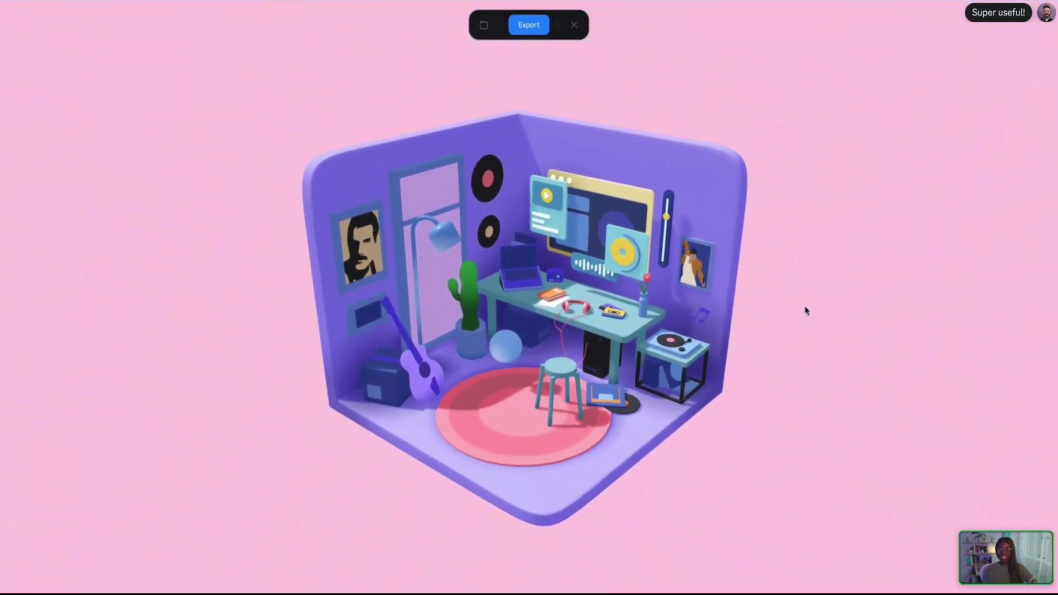